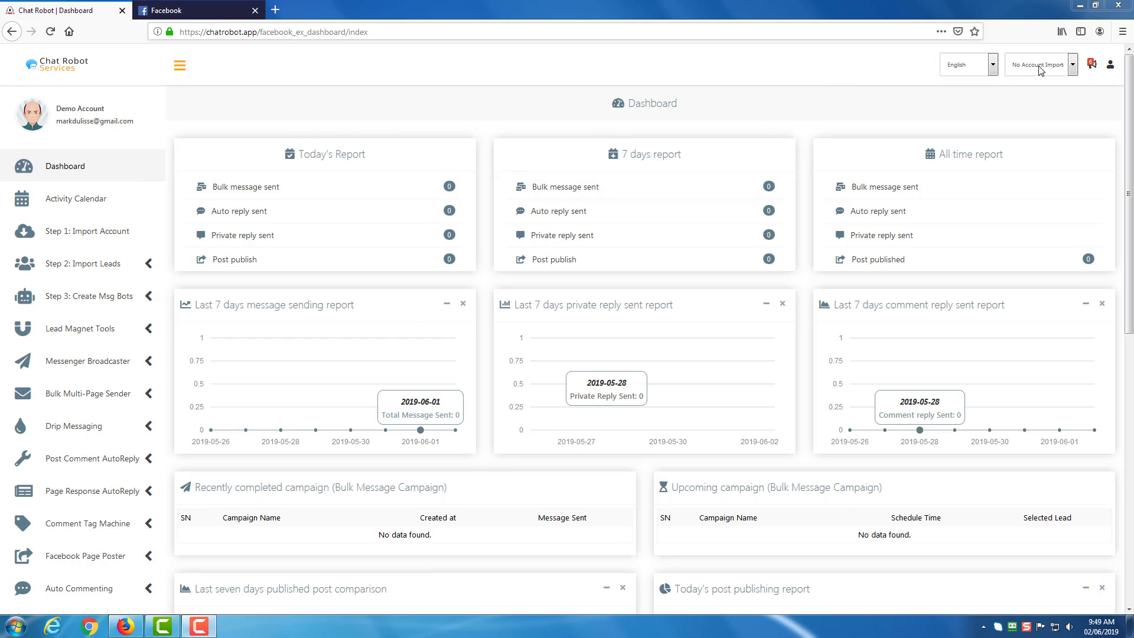
- Check the available interface language and imported-account choices
click(994, 68)
click(1022, 107)
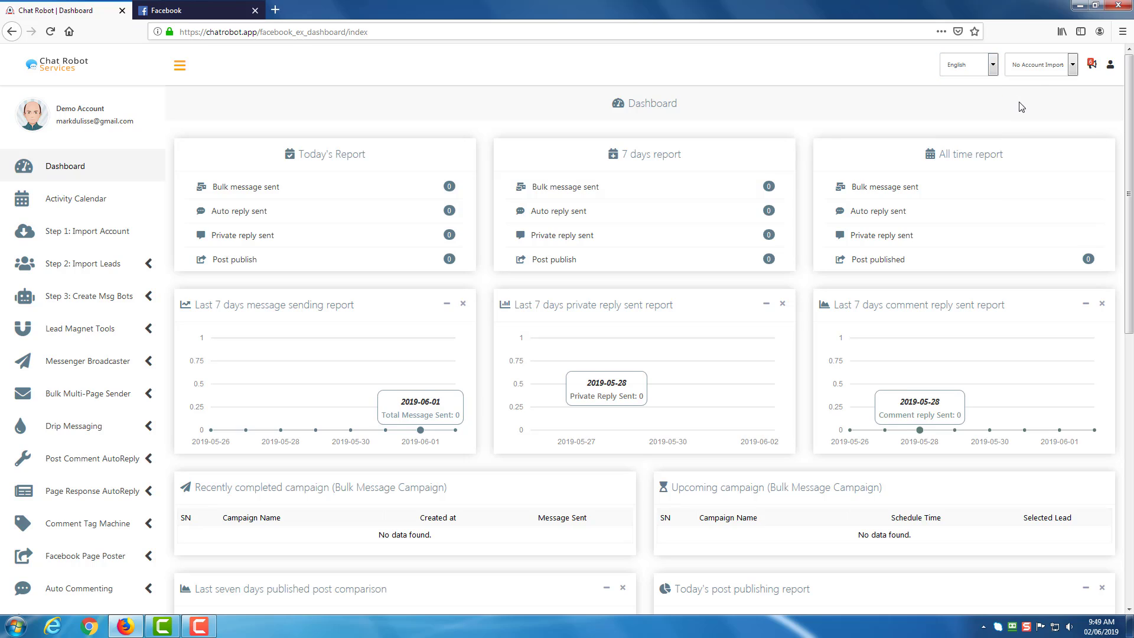
click(1056, 72)
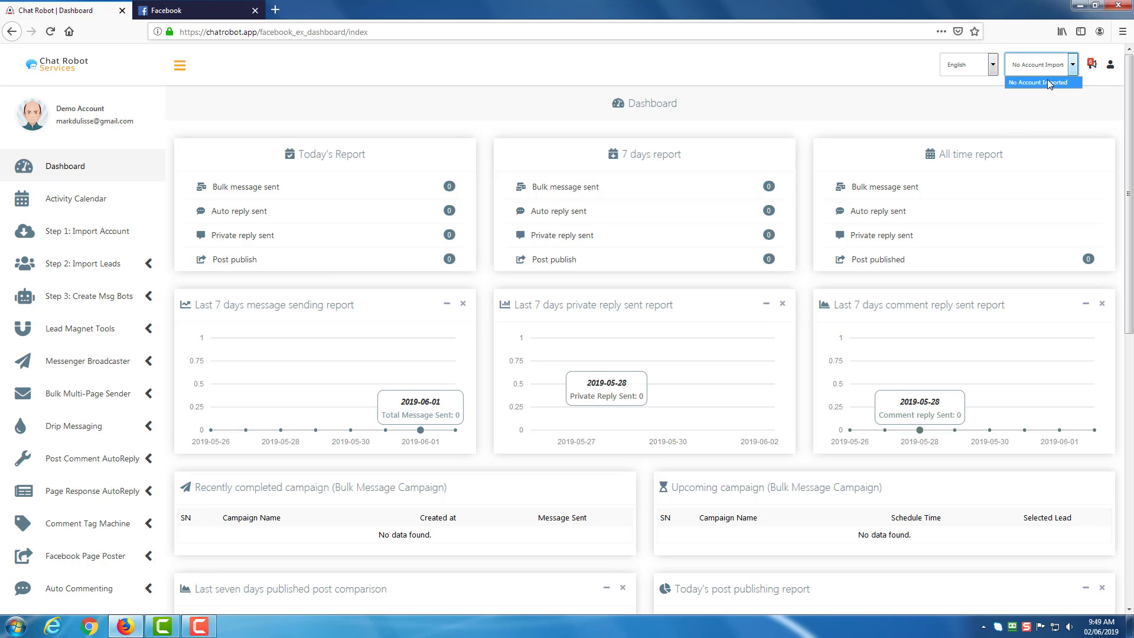
click(1044, 83)
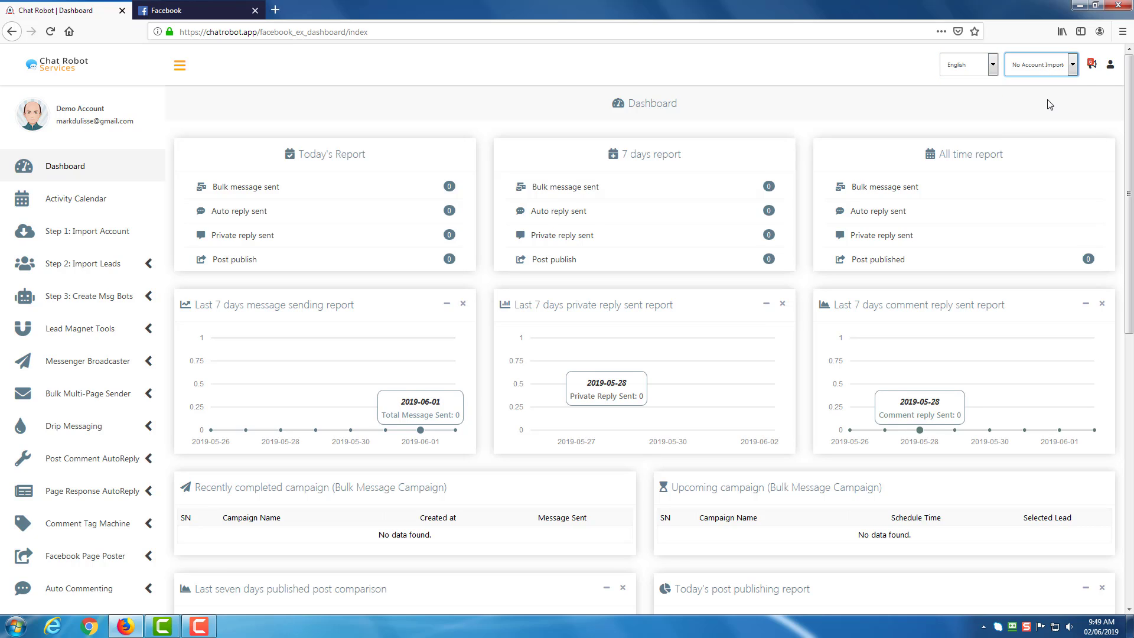
- View the unseen announcements and the account's password-change and logout options
click(1091, 66)
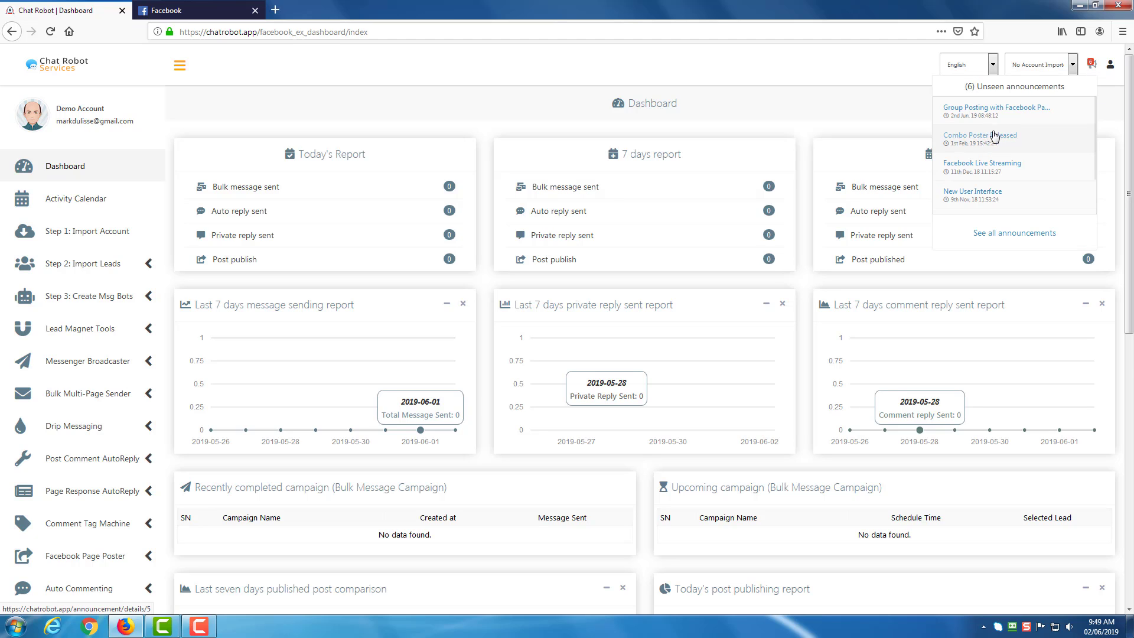
click(889, 73)
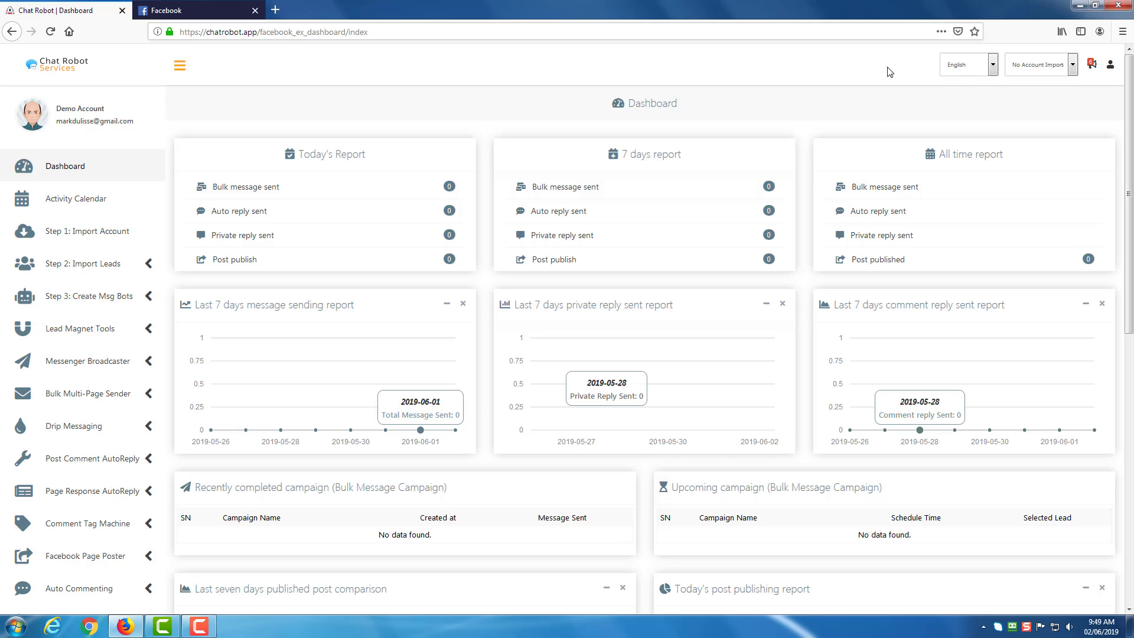
click(1110, 67)
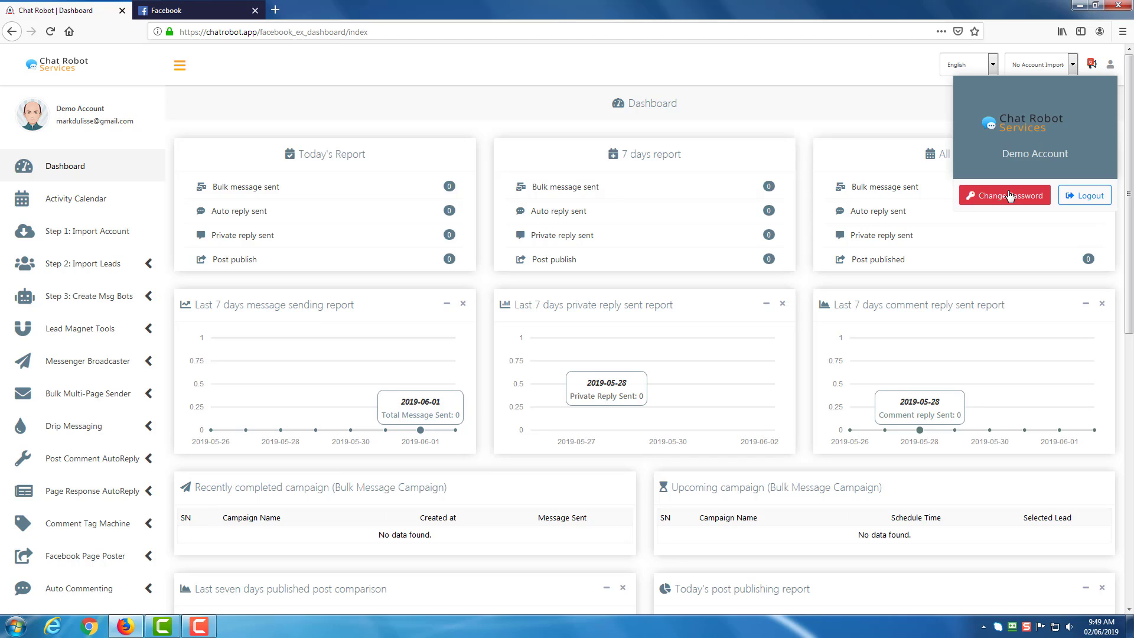
click(747, 112)
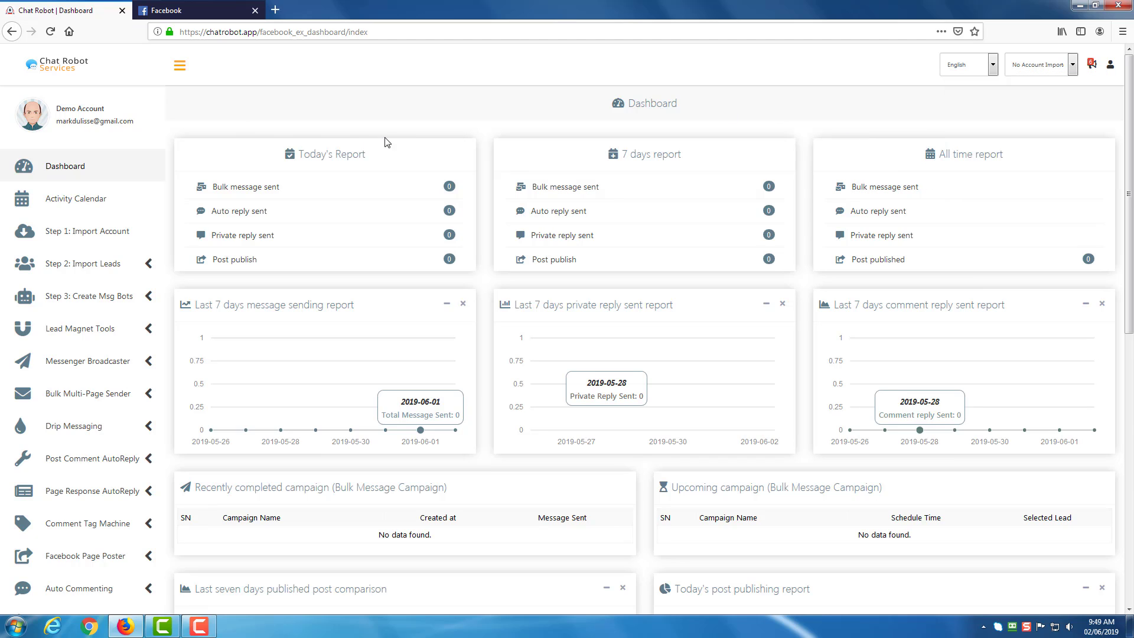
- View the demo account's profile page and return to the Dashboard
click(81, 118)
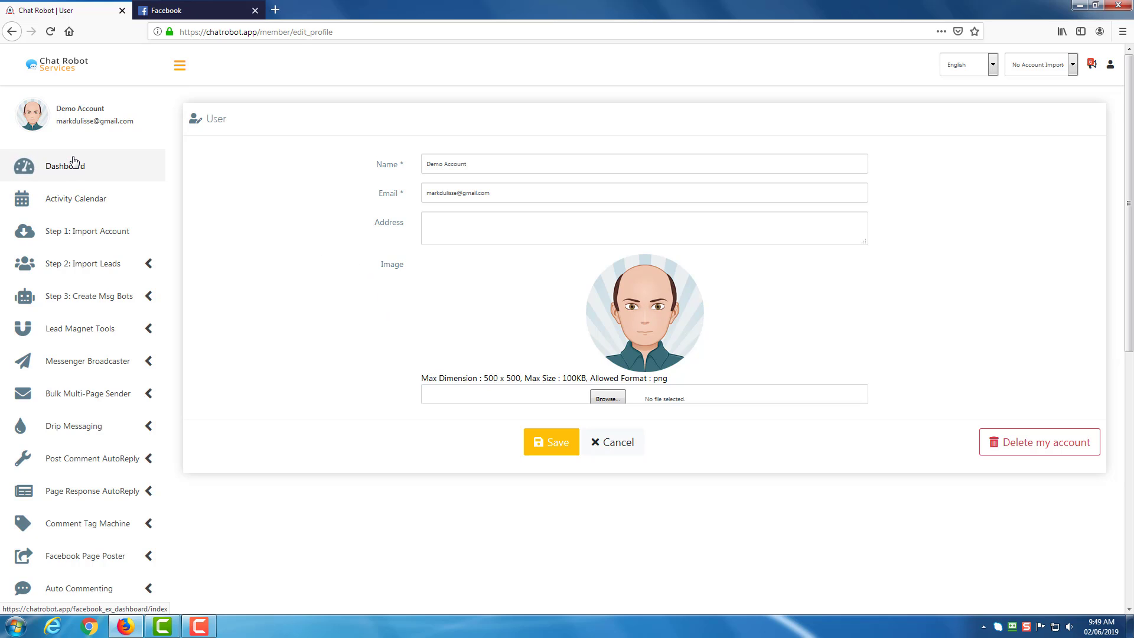
click(74, 164)
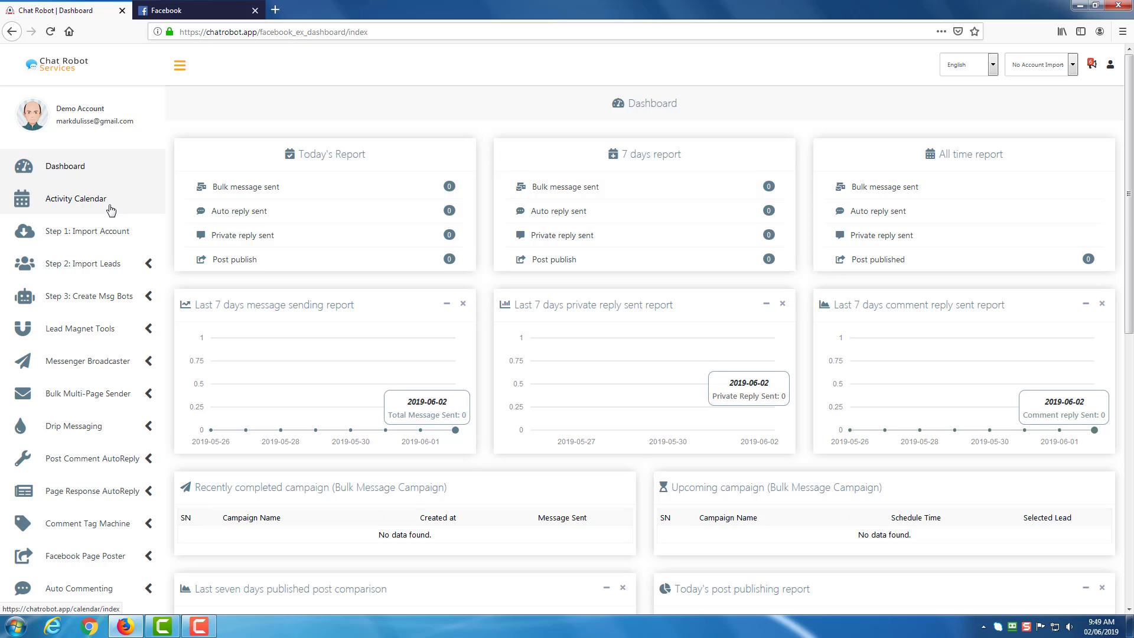
- Examine the features offered under Lead Magnet Tools, then collapse the list
scroll(83, 201, down, 1)
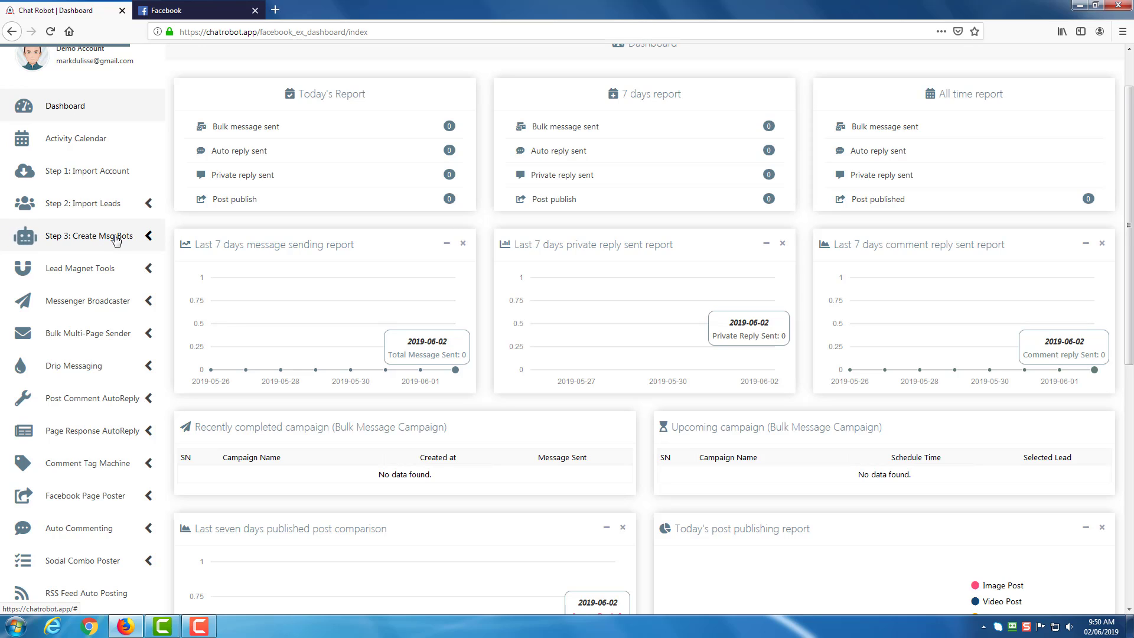
scroll(121, 226, down, 1)
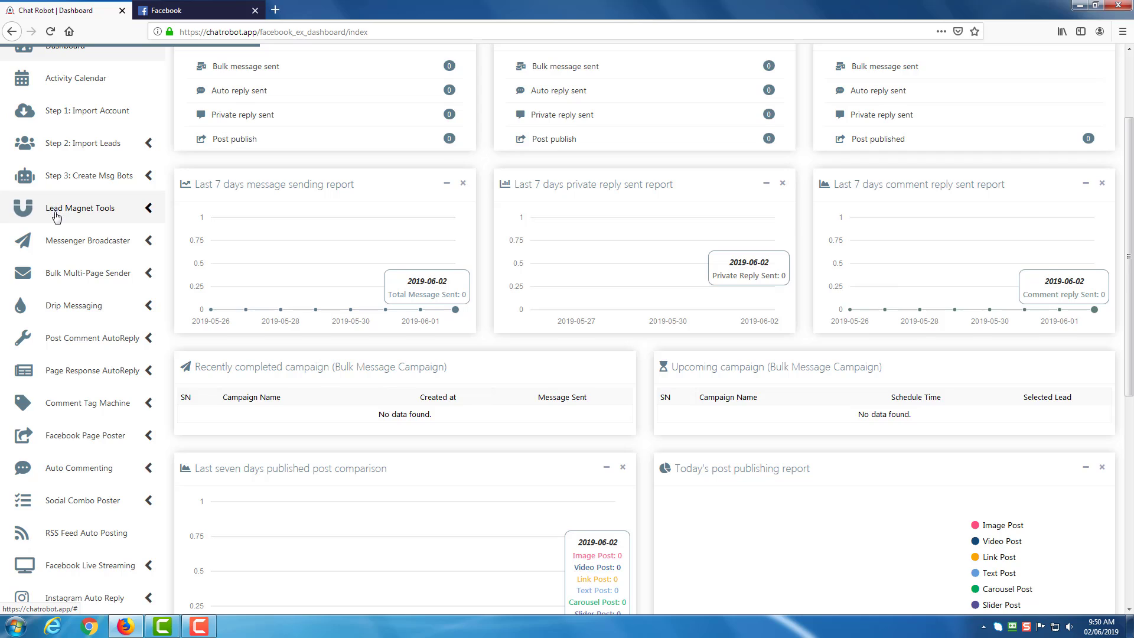
scroll(57, 217, down, 1)
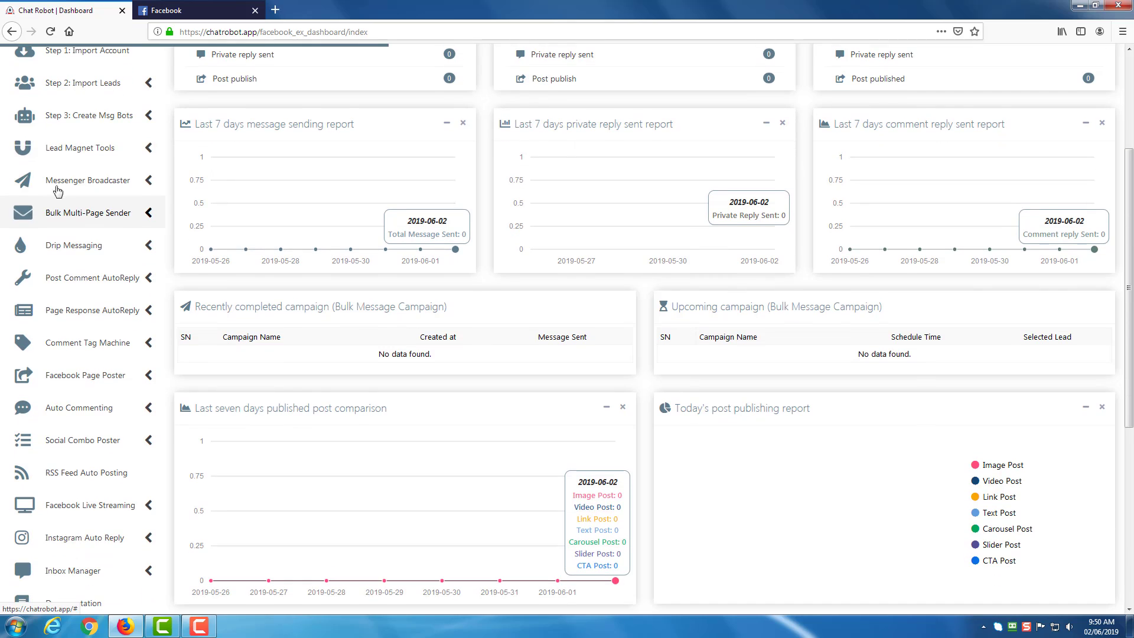
click(148, 152)
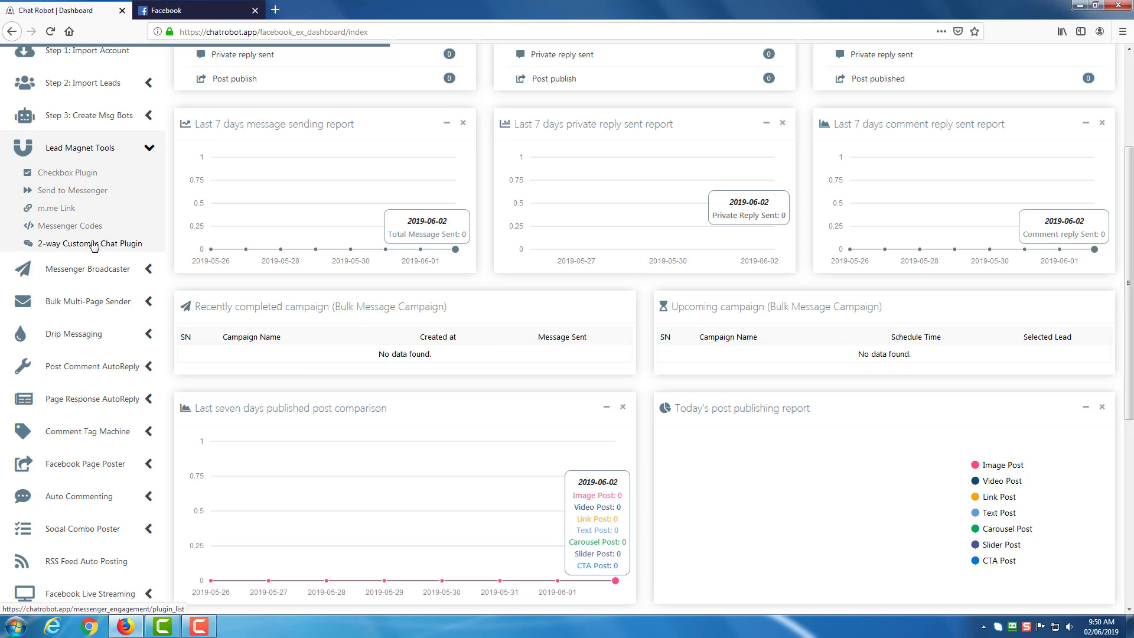
click(148, 151)
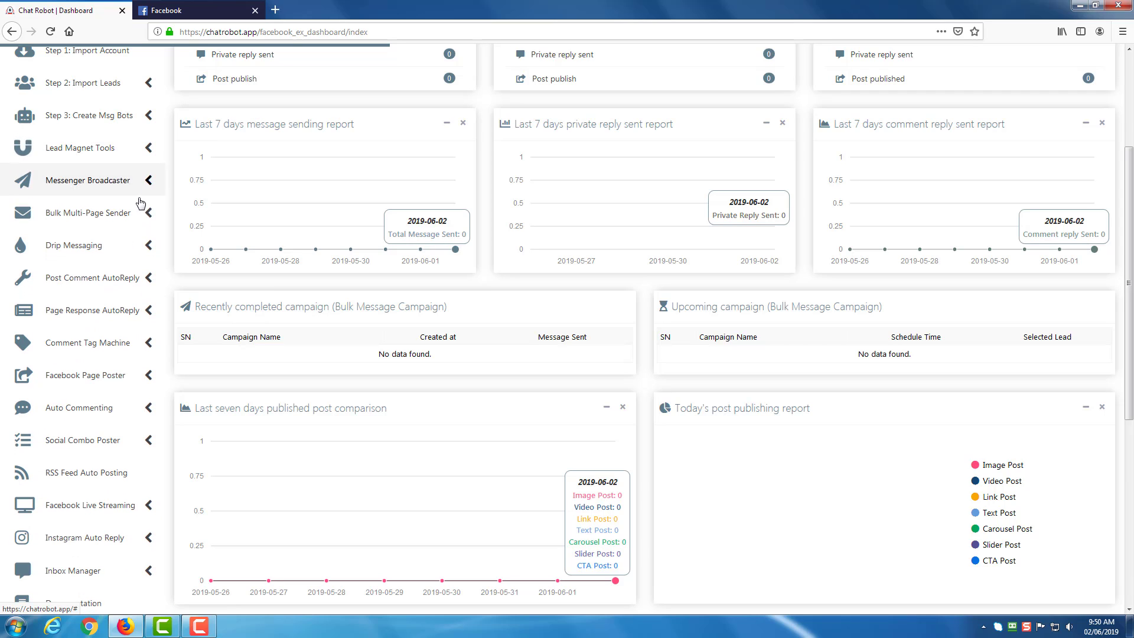
- Compare the features offered under Messenger Broadcaster and Bulk Multi-Page Sender, leaving both collapsed
click(145, 182)
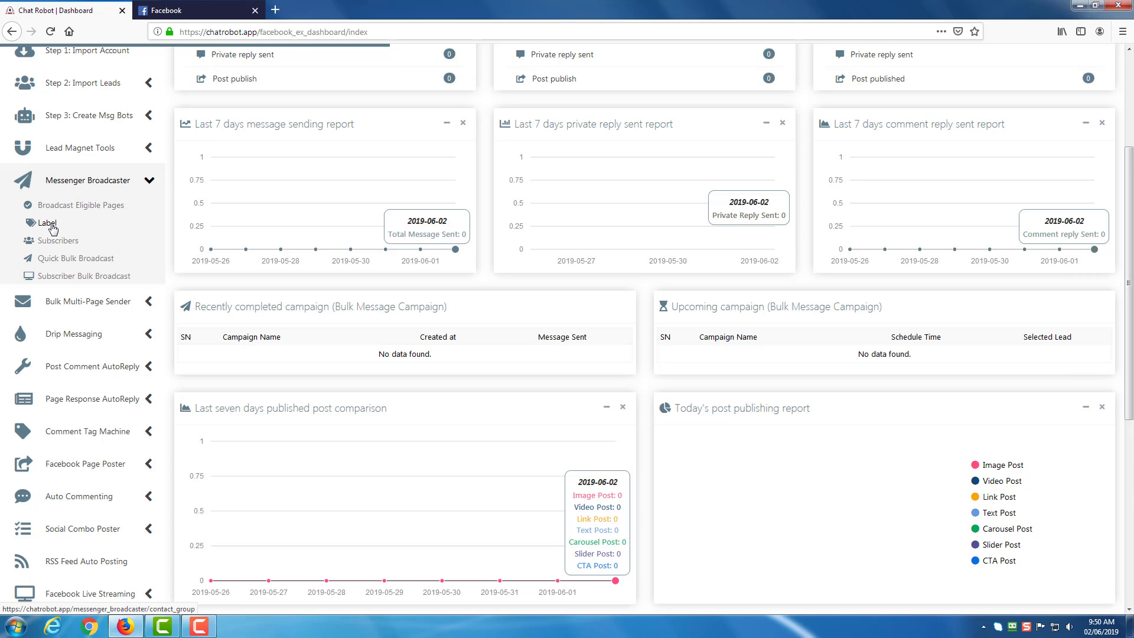
click(150, 182)
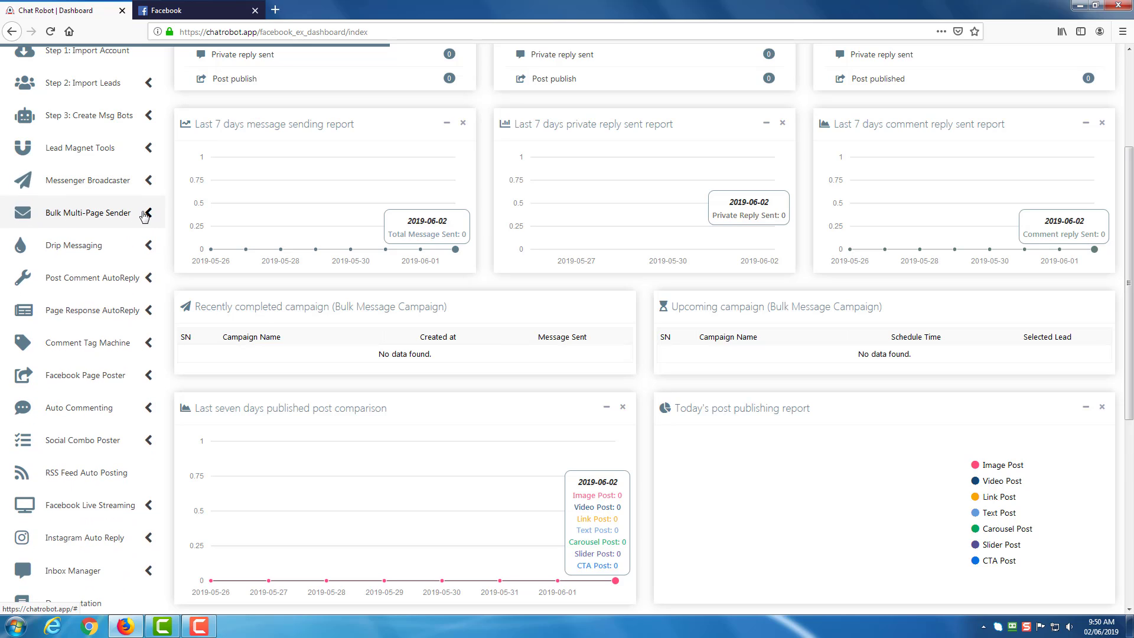
click(145, 214)
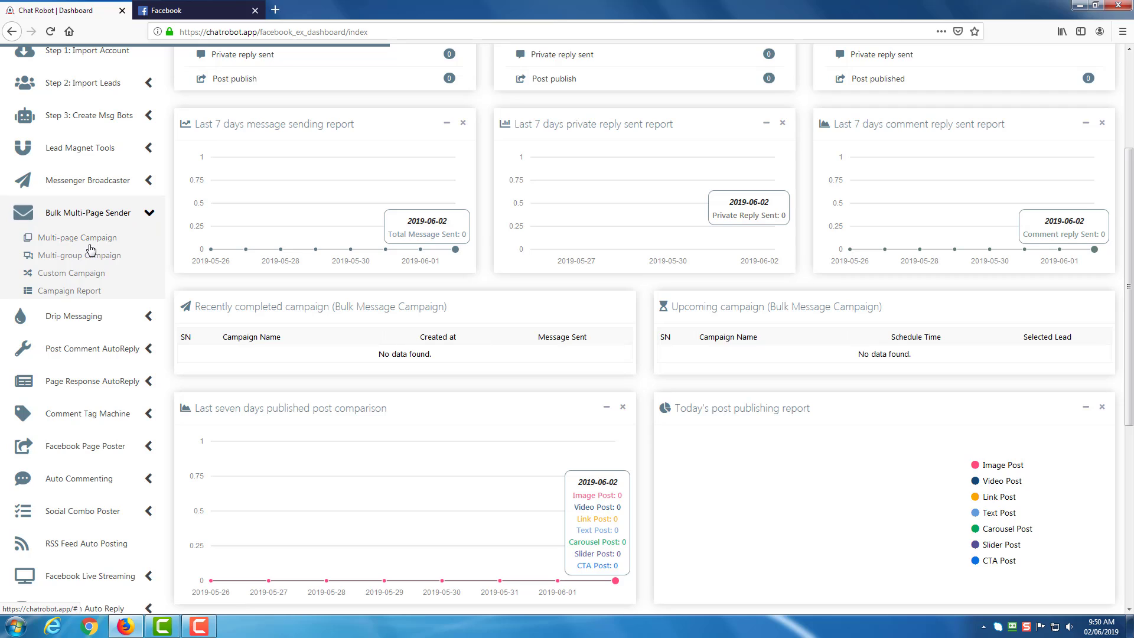
click(150, 214)
click(100, 180)
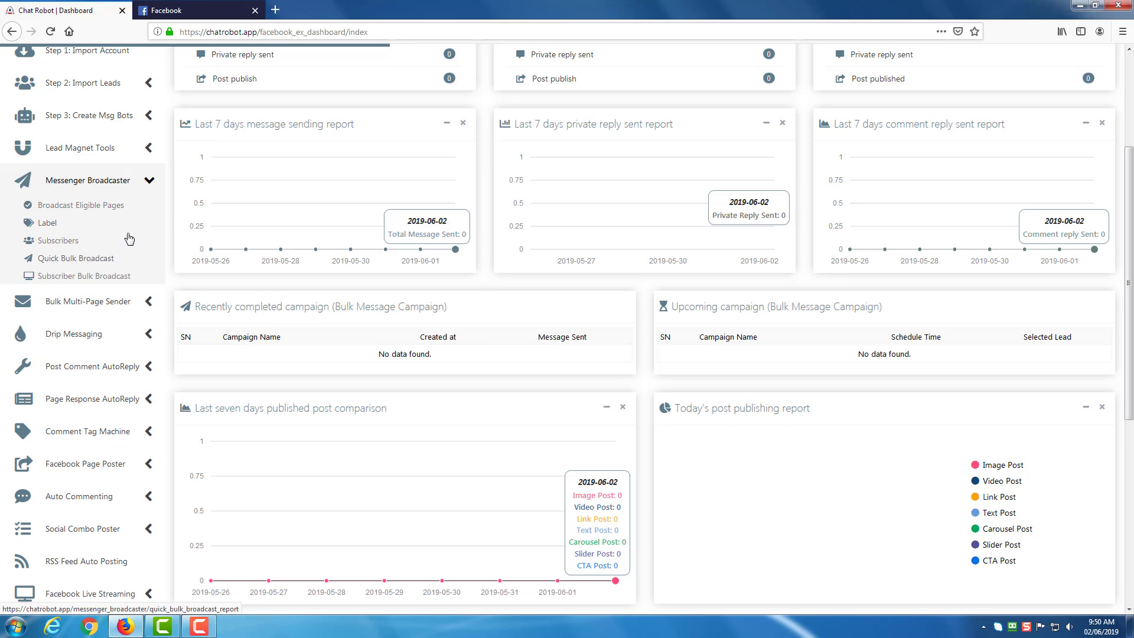
click(149, 182)
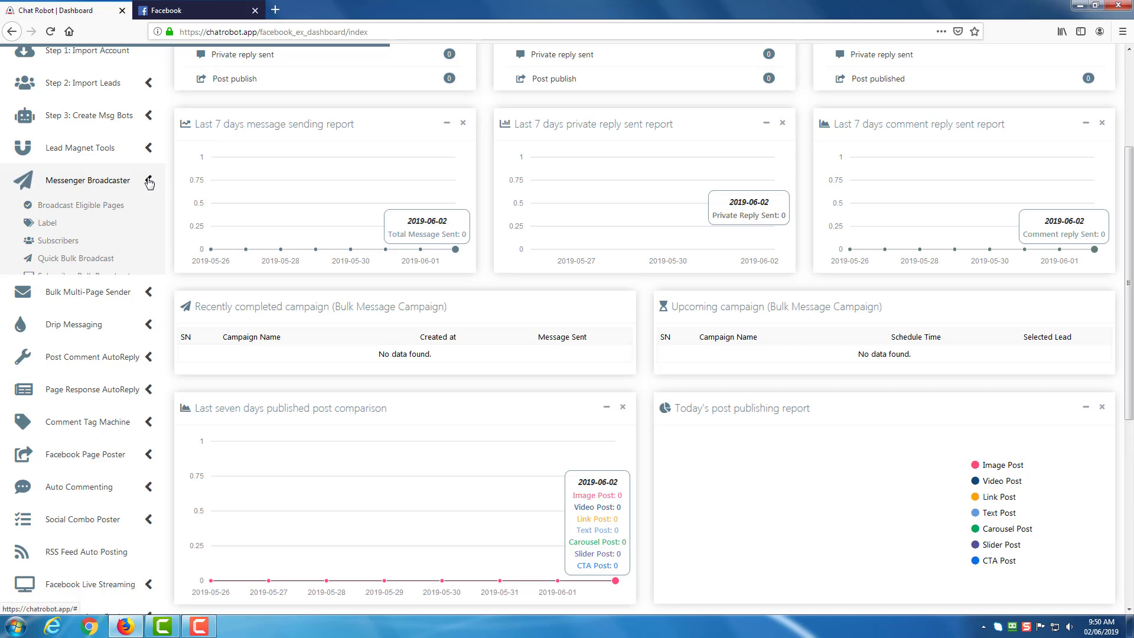
- Examine the features offered under Drip Messaging and Post Comment AutoReply, leaving both collapsed
click(146, 246)
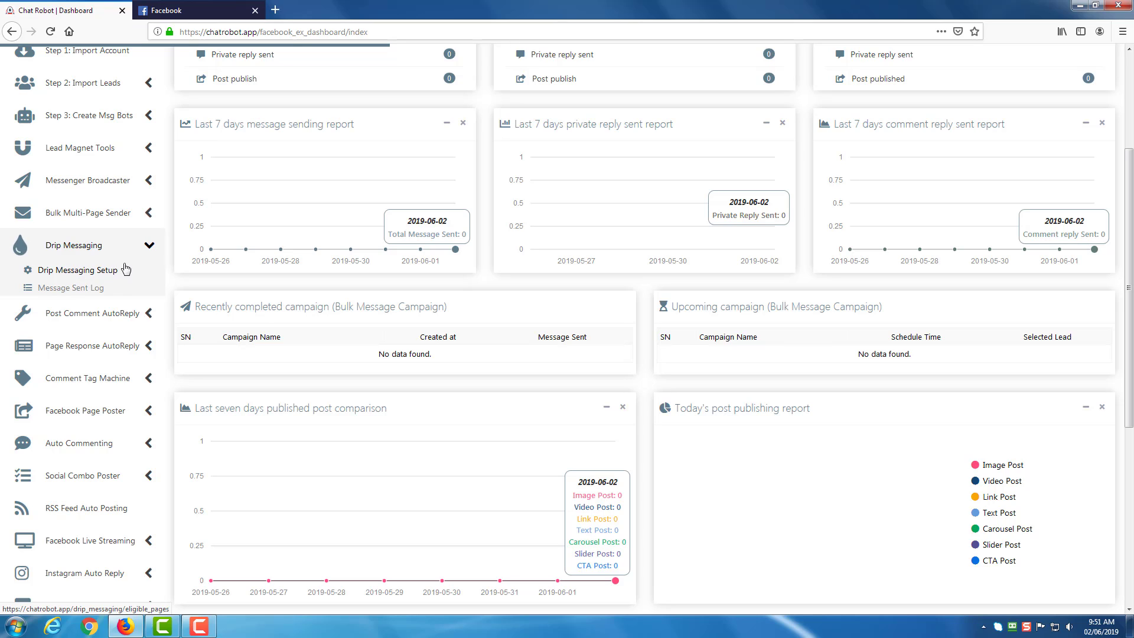
click(150, 247)
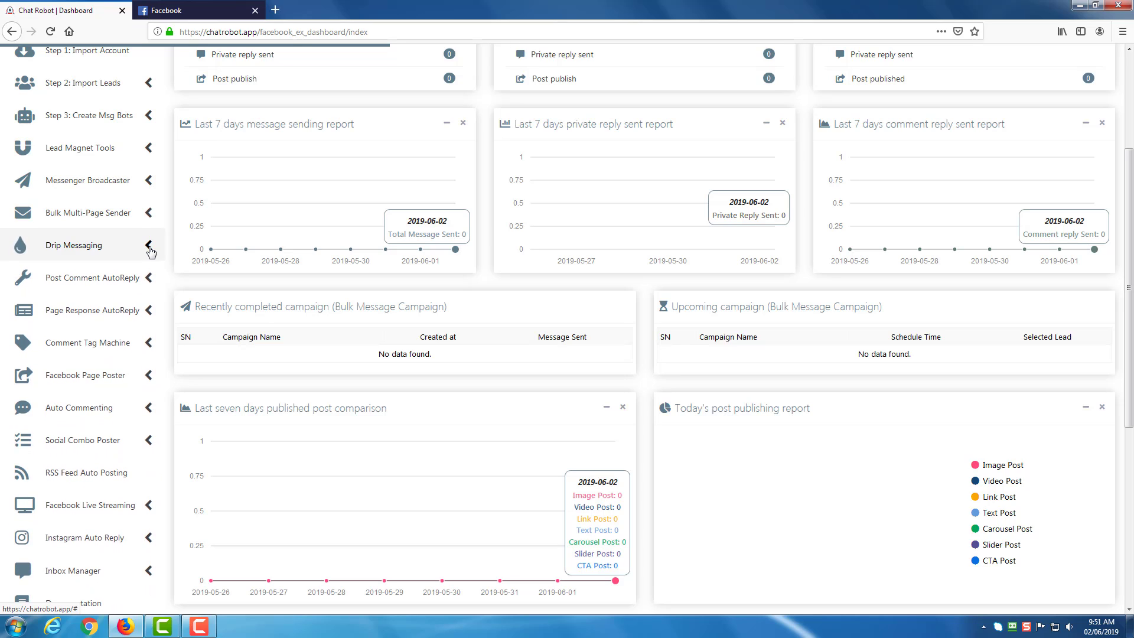
click(149, 278)
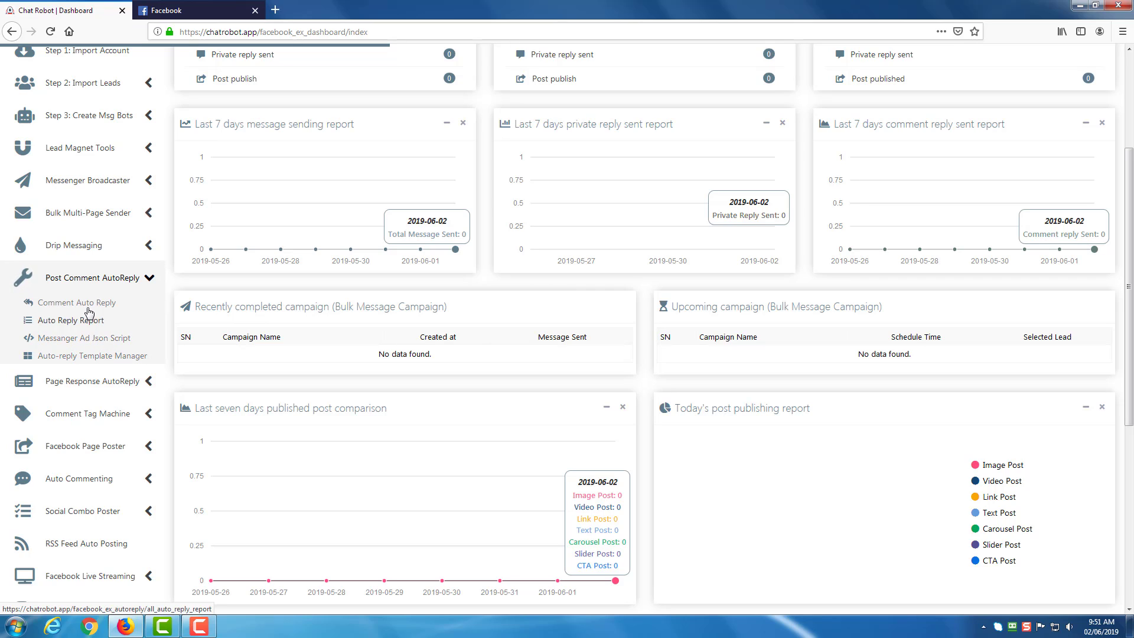
click(149, 279)
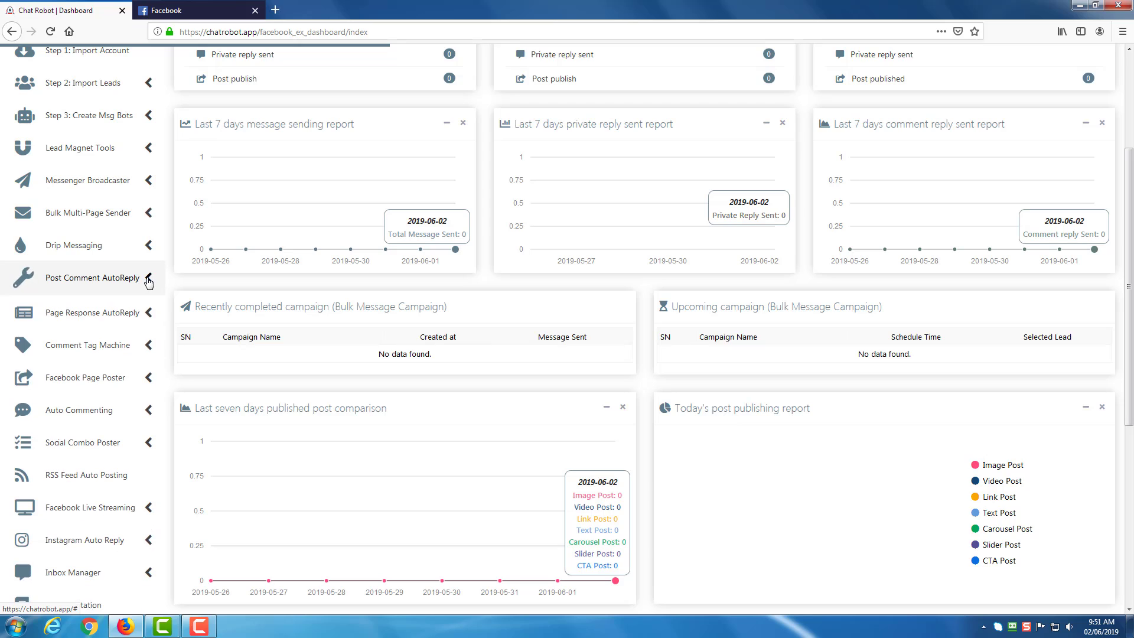
- Examine the Page Response AutoReply features against those of Post Comment AutoReply, leaving both collapsed
click(149, 311)
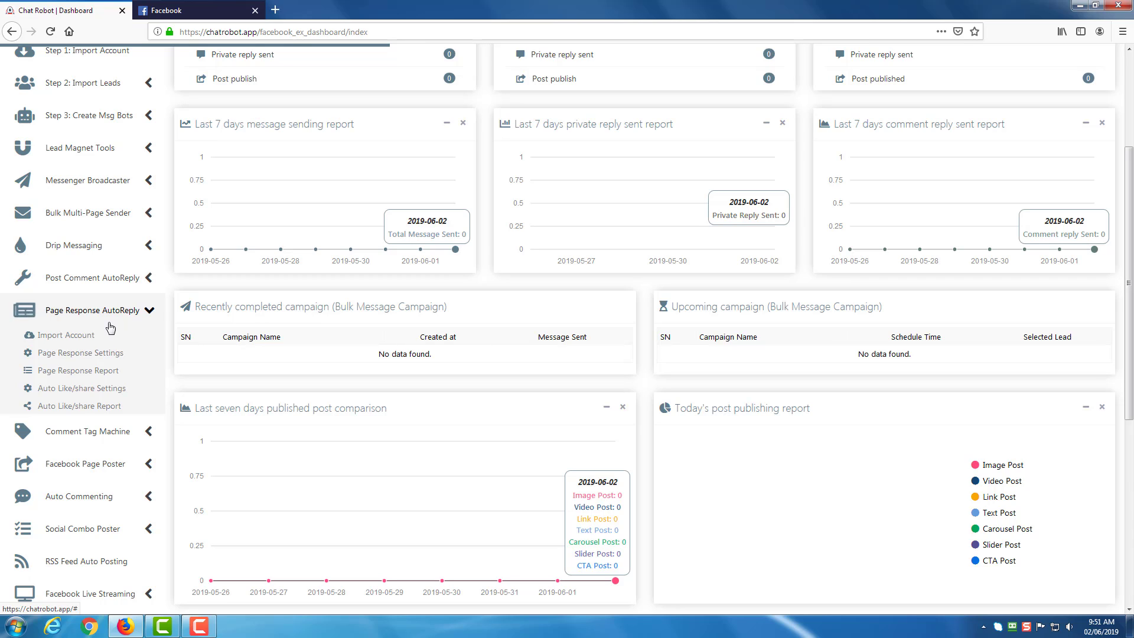
click(149, 312)
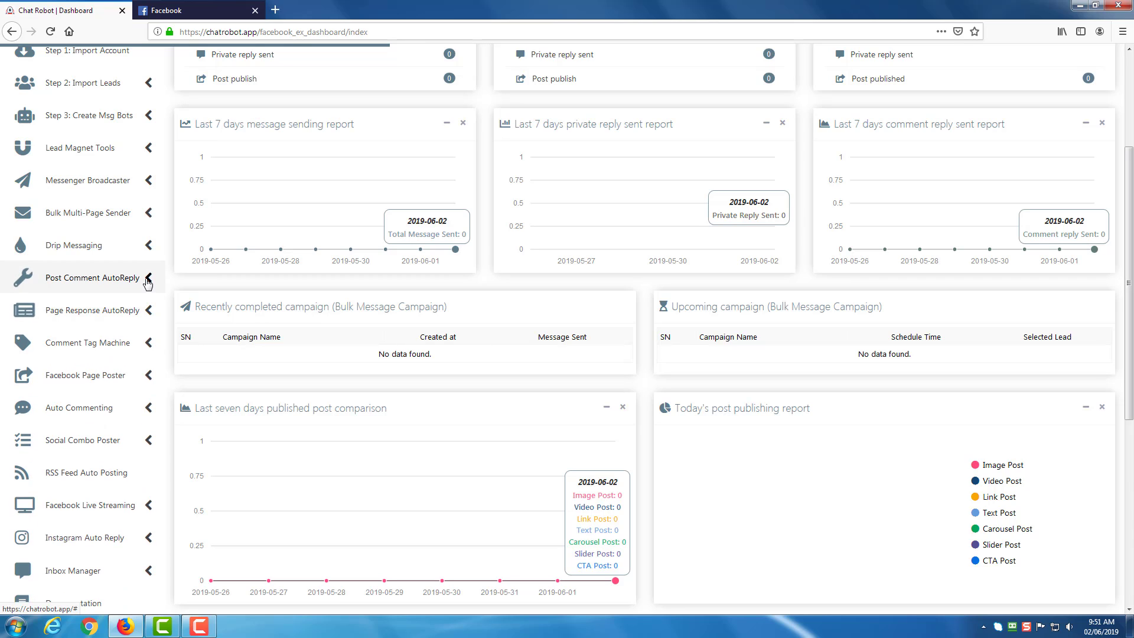
click(147, 280)
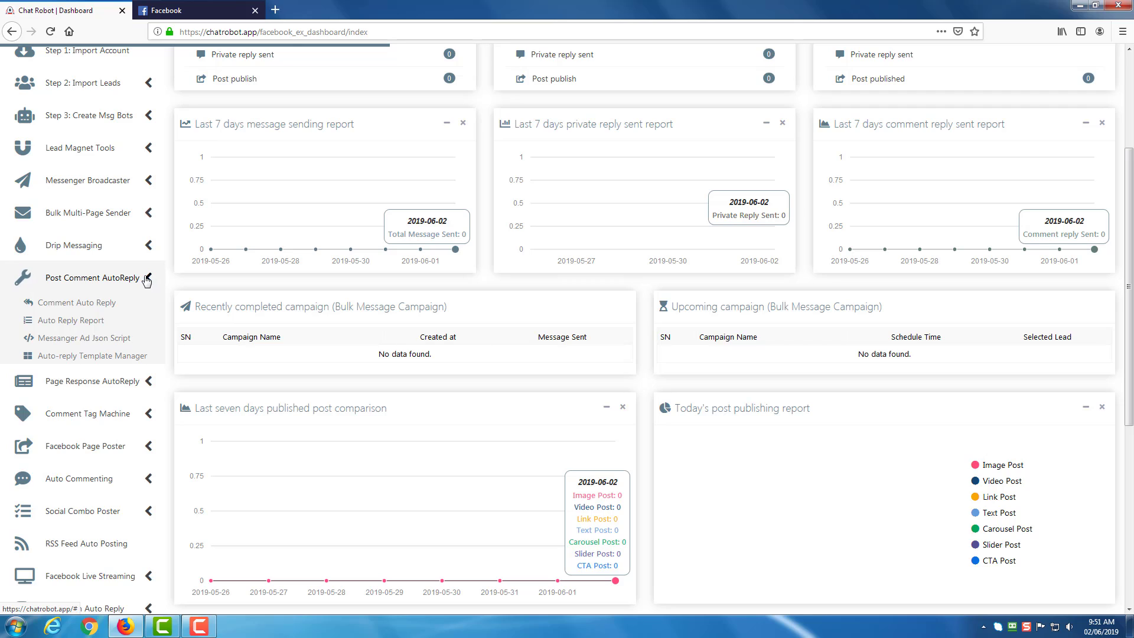
click(147, 279)
click(147, 312)
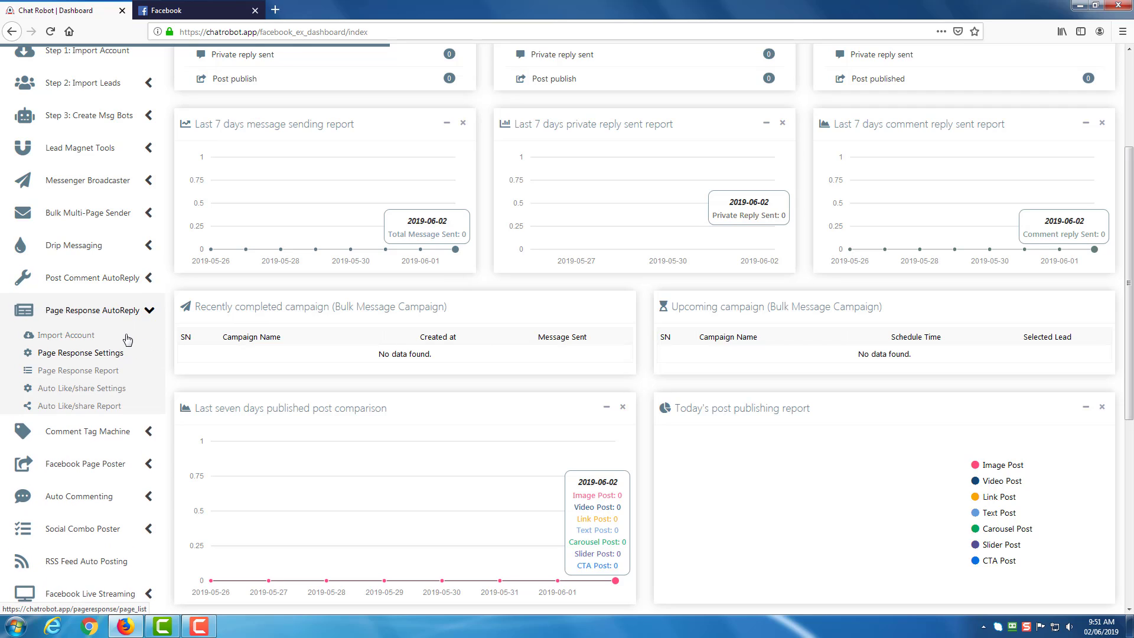
click(148, 311)
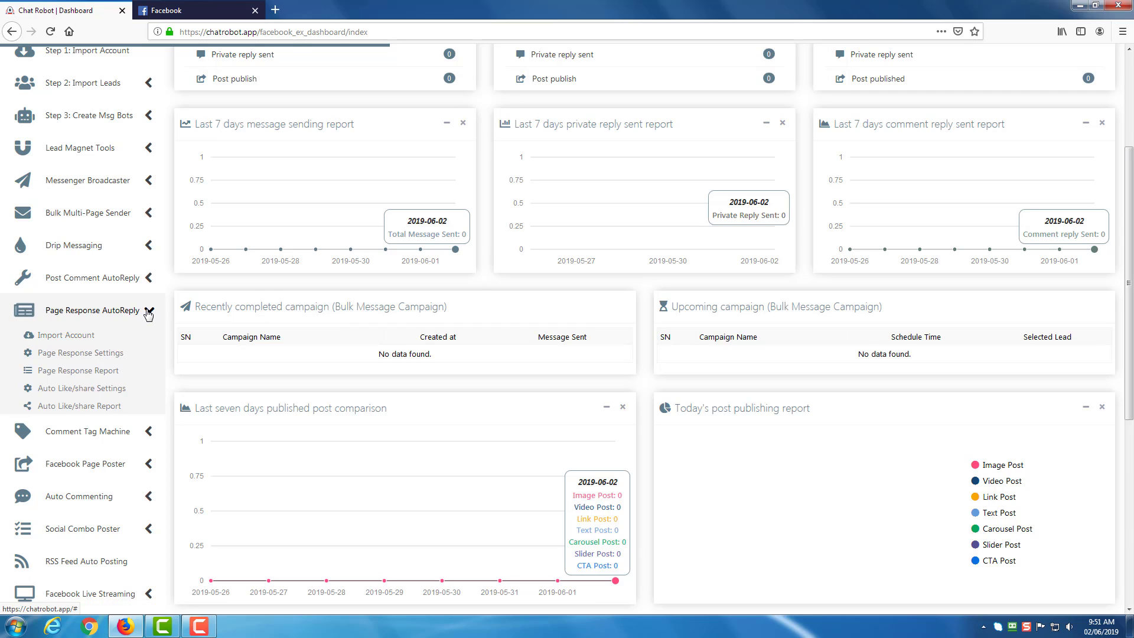
click(147, 311)
click(79, 406)
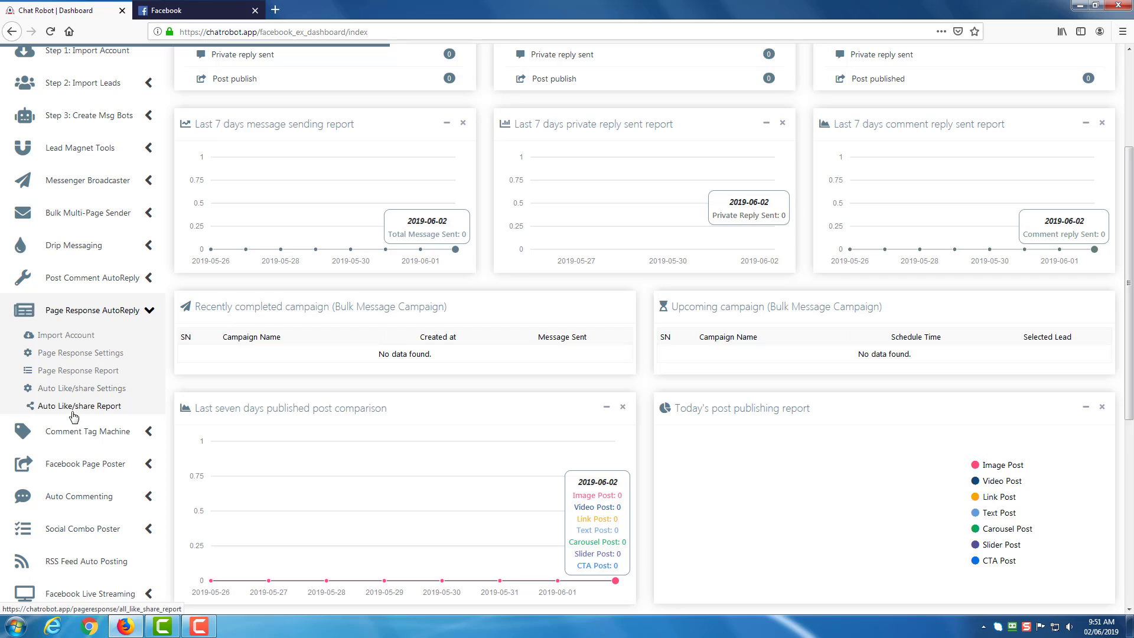
click(147, 313)
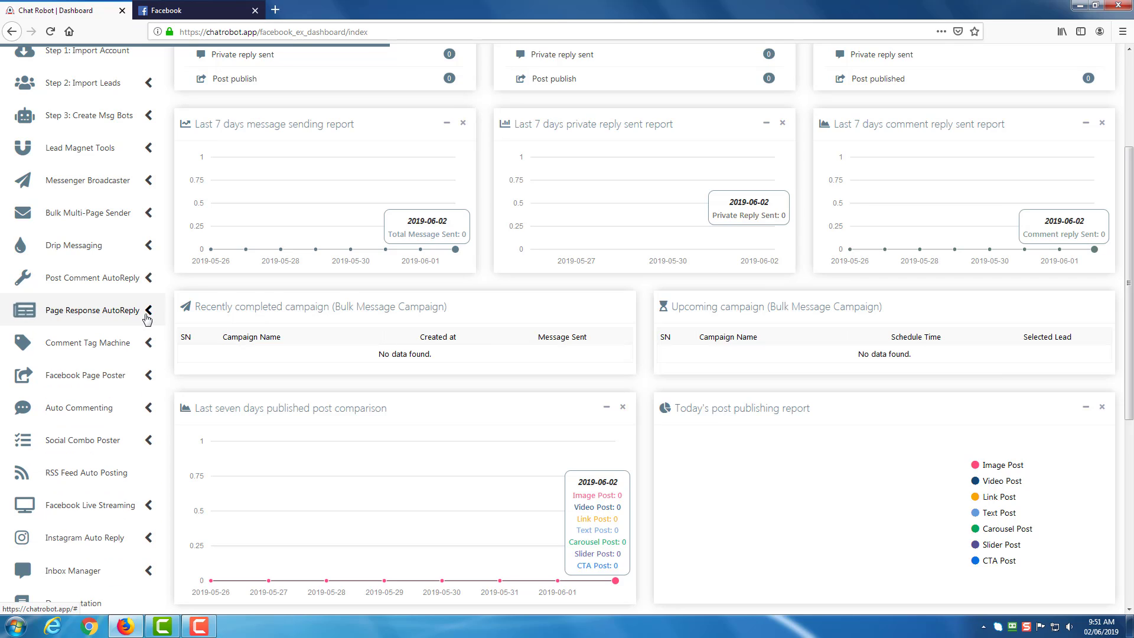
- Examine the features offered under Comment Tag Machine and Facebook Page Poster, leaving both collapsed
scroll(147, 319, down, 2)
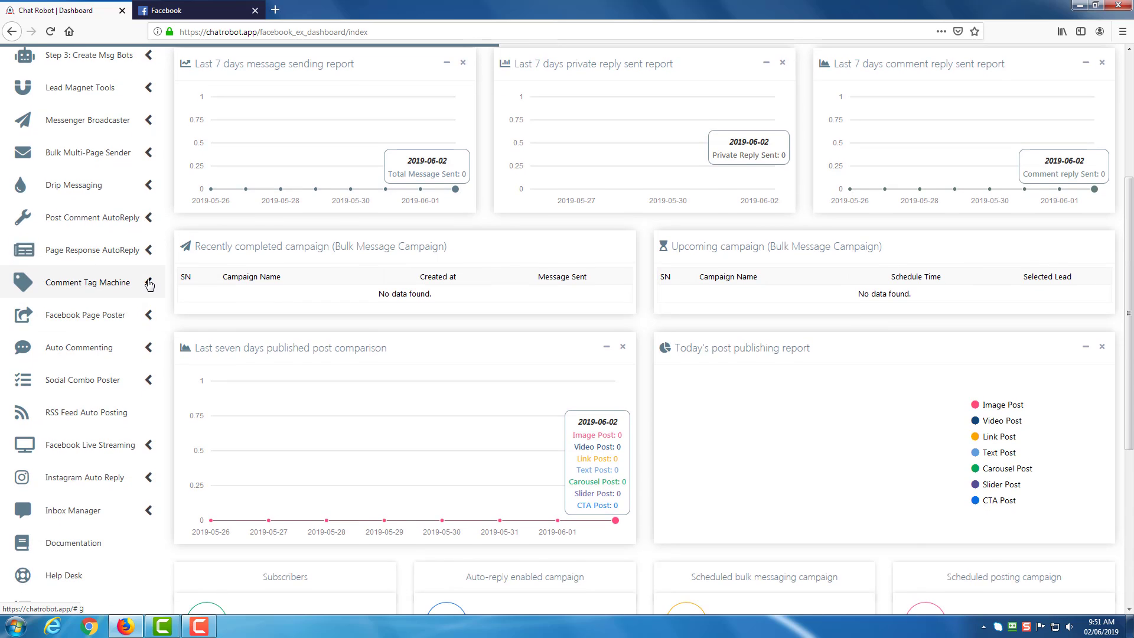
click(149, 283)
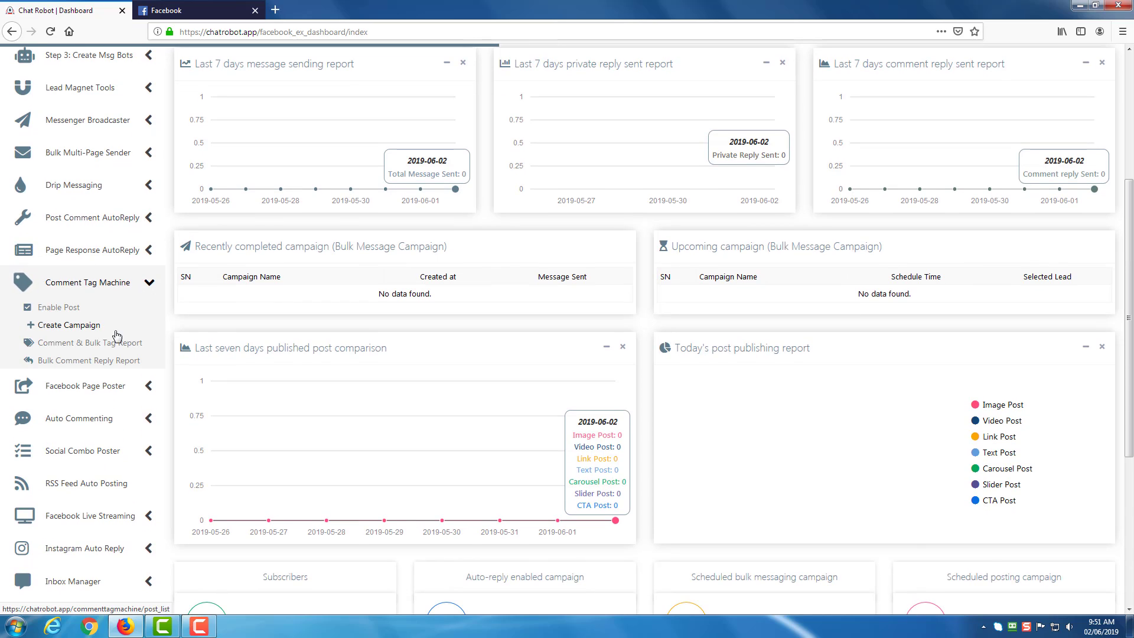
click(149, 284)
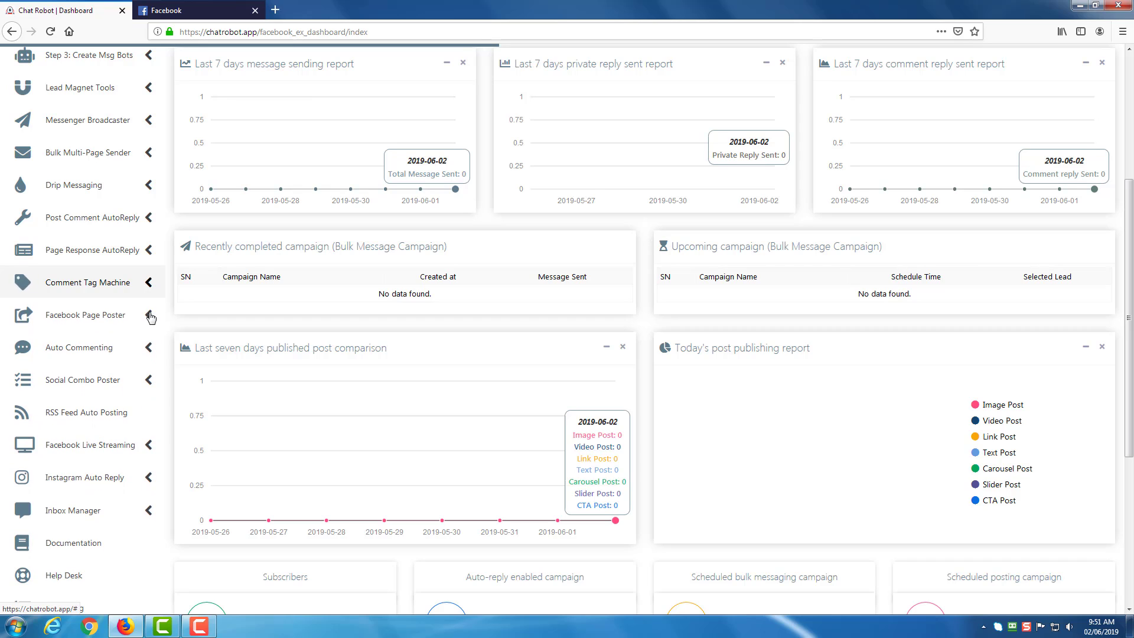
click(149, 317)
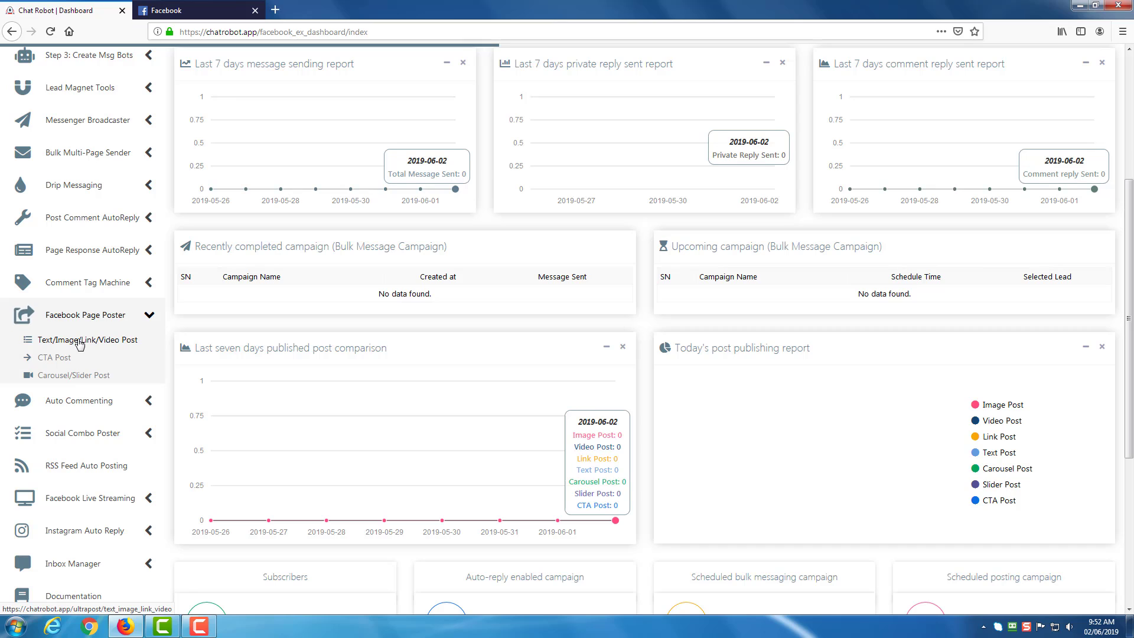
click(150, 317)
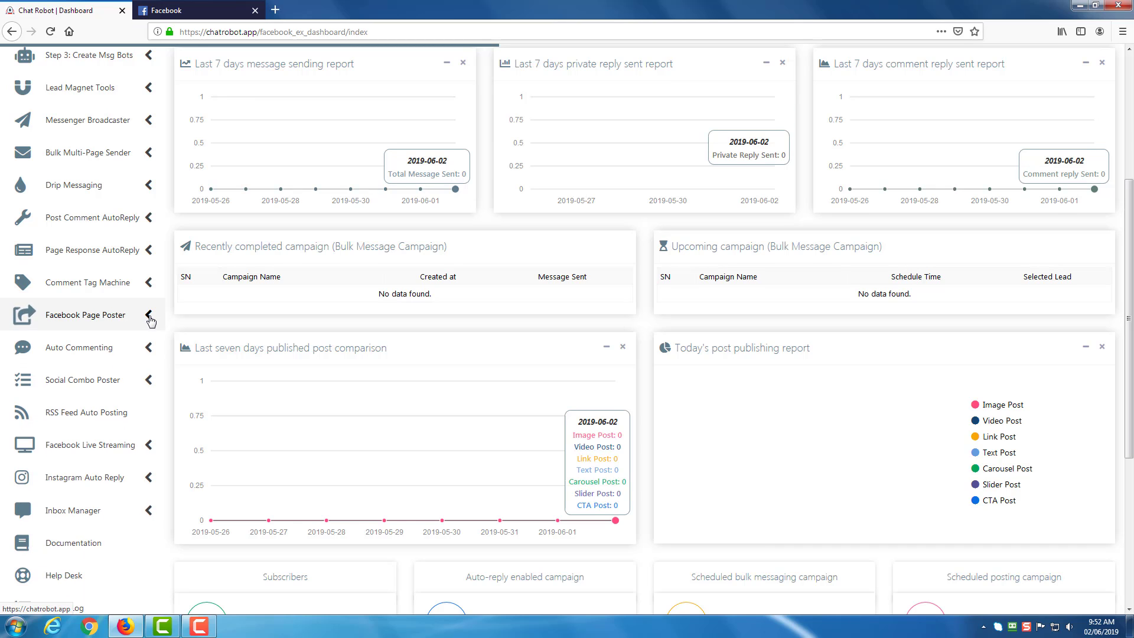
- Examine the features offered under Auto Commenting and Social Combo Poster, leaving both collapsed
scroll(150, 319, down, 2)
scroll(148, 261, down, 2)
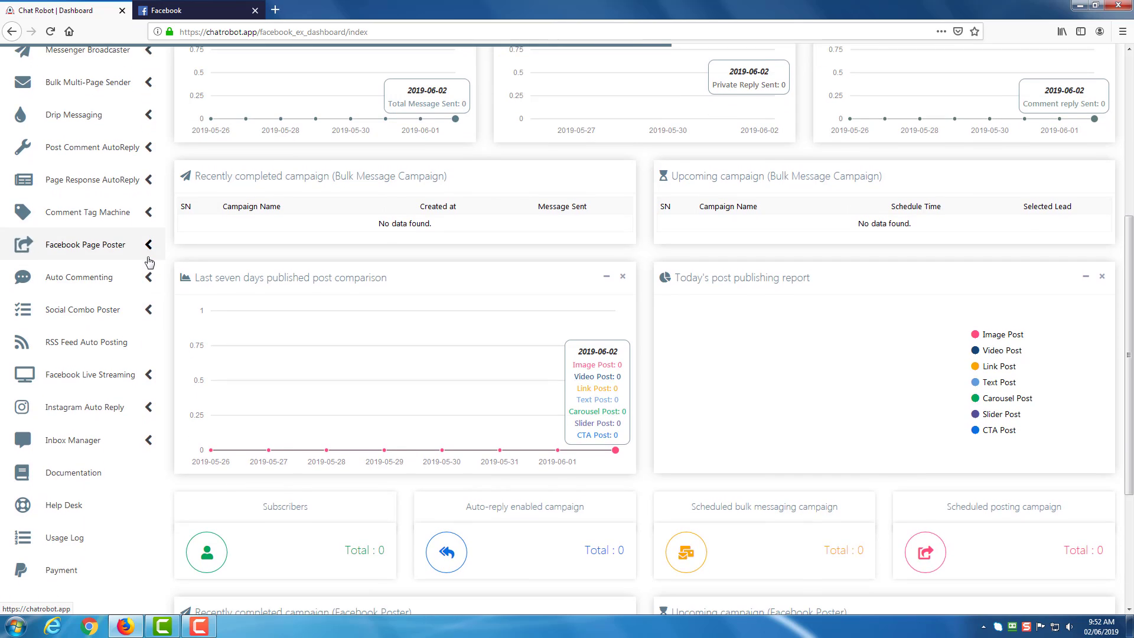
click(148, 232)
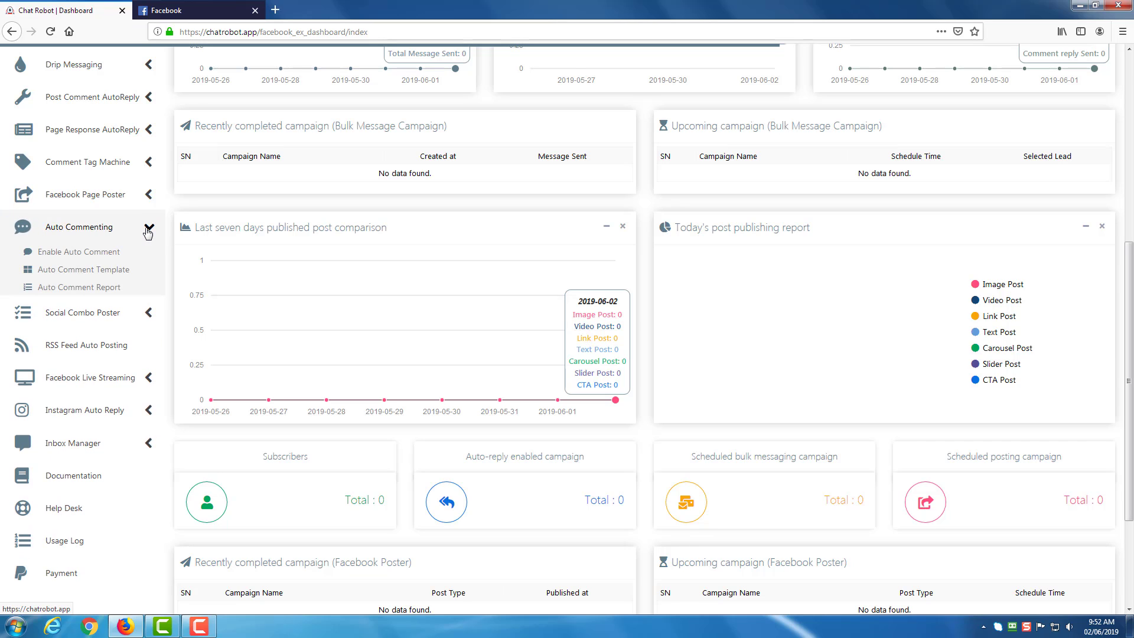
click(150, 230)
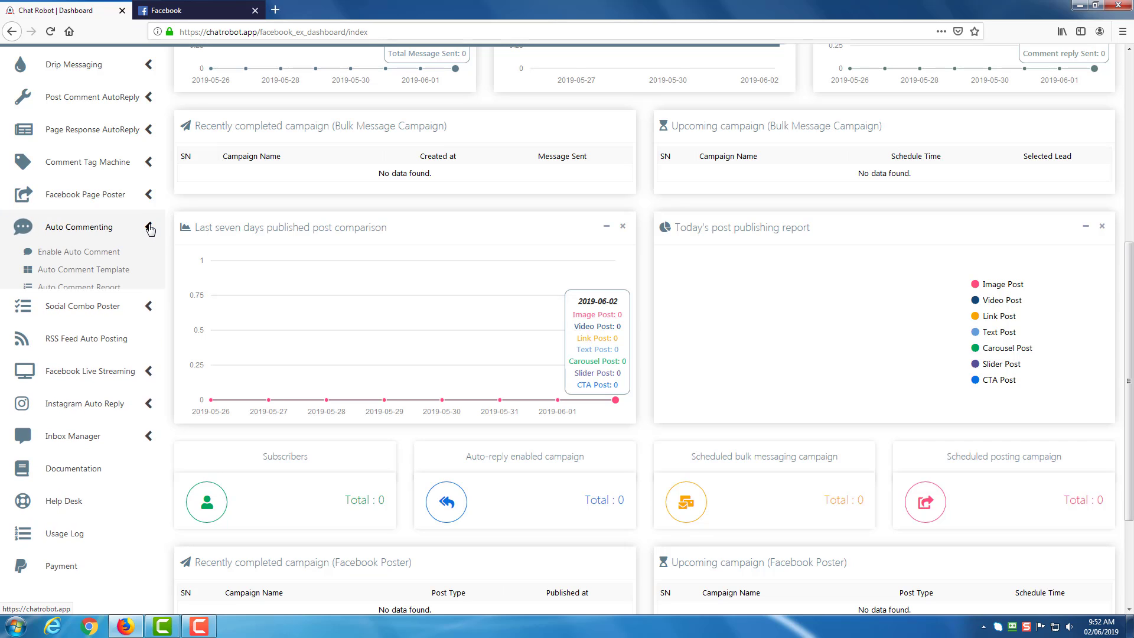
click(148, 259)
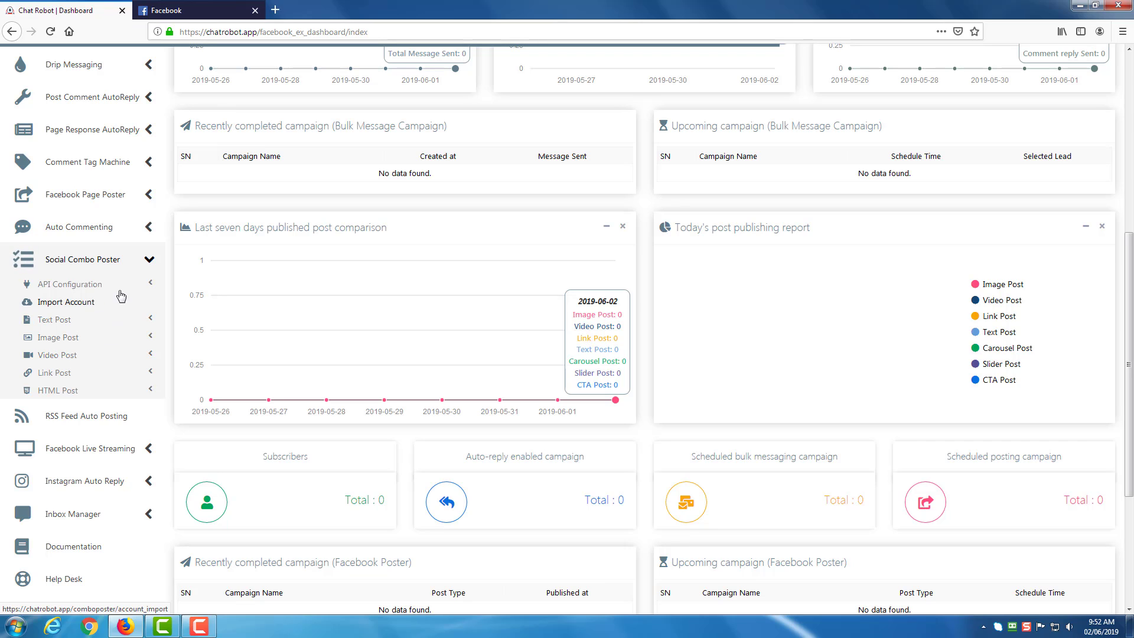
click(149, 261)
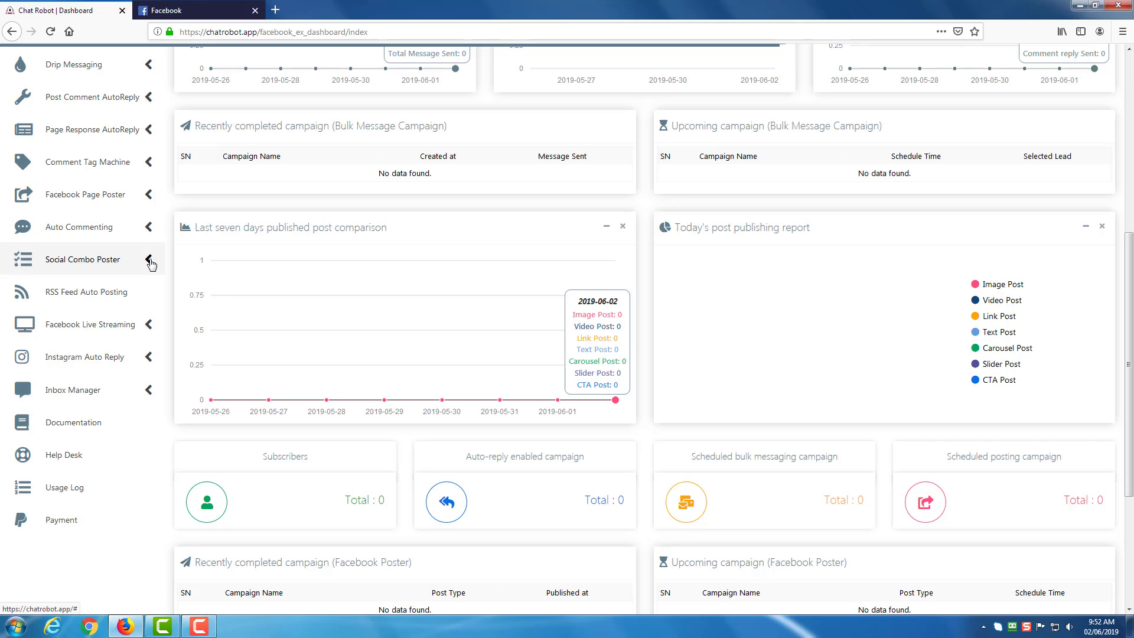
- Open Import Account under Social Combo Poster and review the social networks that accounts can be added for
click(148, 263)
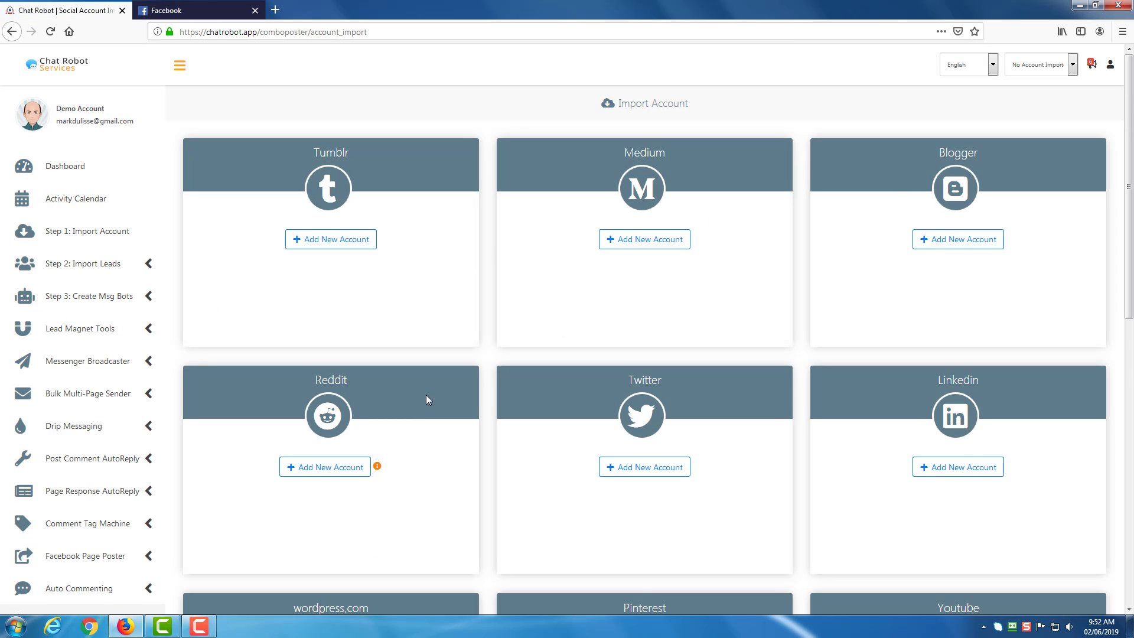
scroll(703, 299, down, 2)
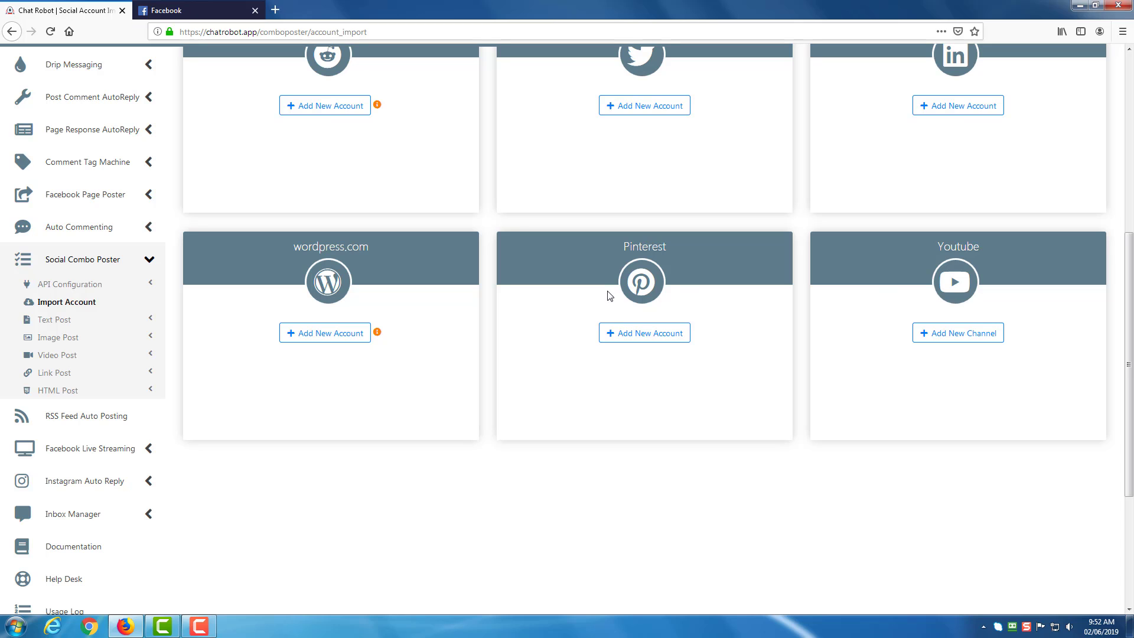
scroll(406, 323, up, 5)
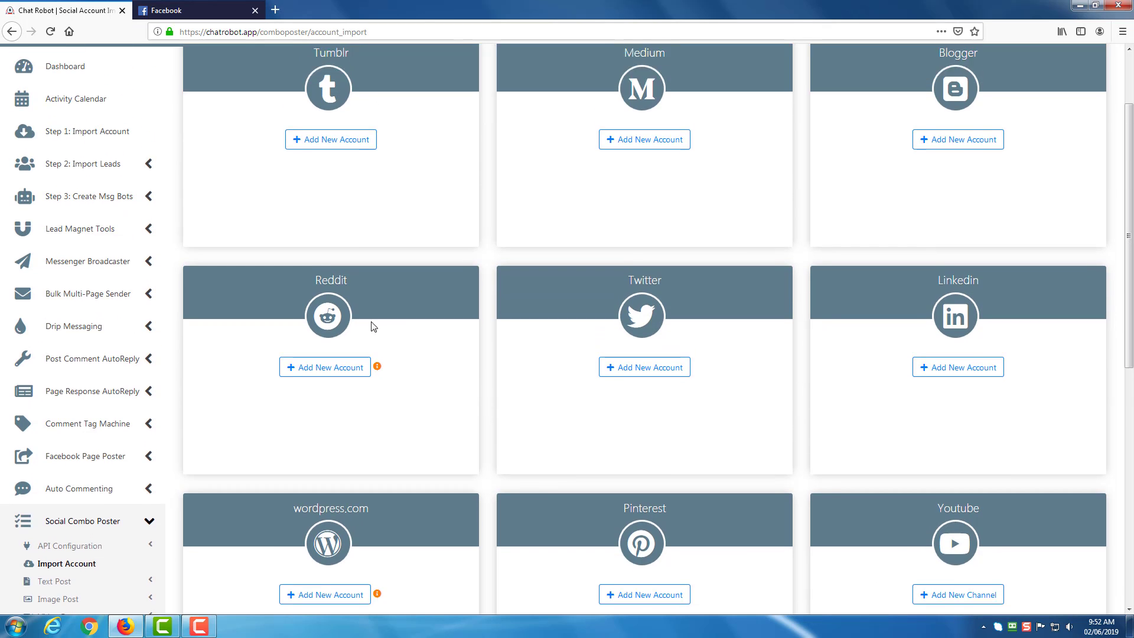
scroll(231, 353, down, 3)
scroll(235, 343, up, 4)
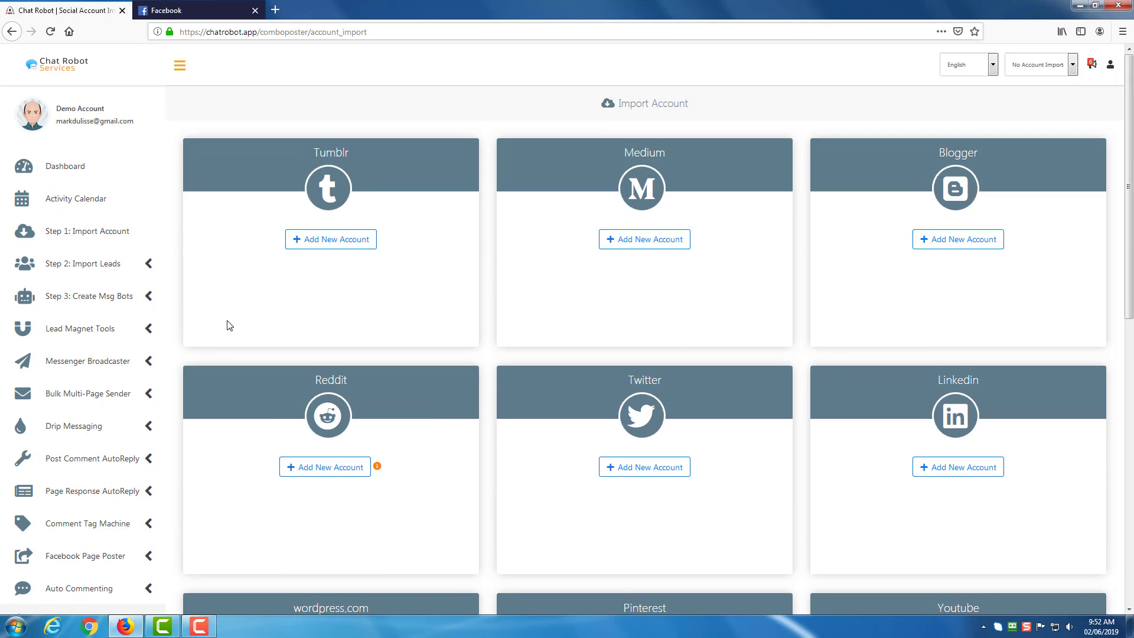
- Return to the main Dashboard and examine the features offered under Facebook Live Streaming, leaving it collapsed
click(65, 167)
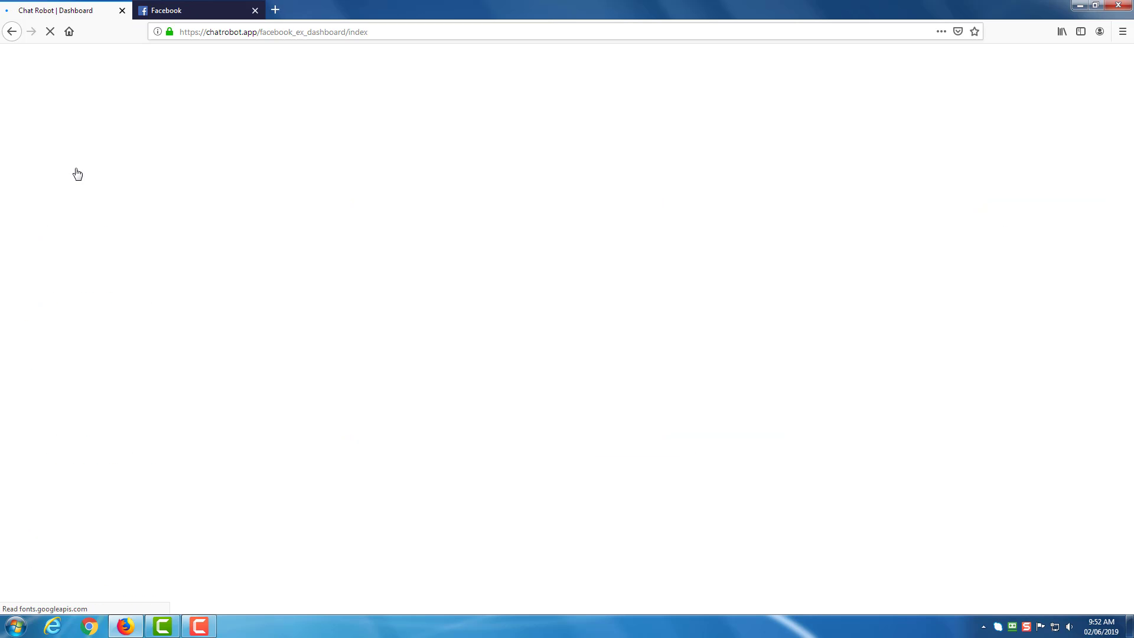
scroll(170, 320, down, 5)
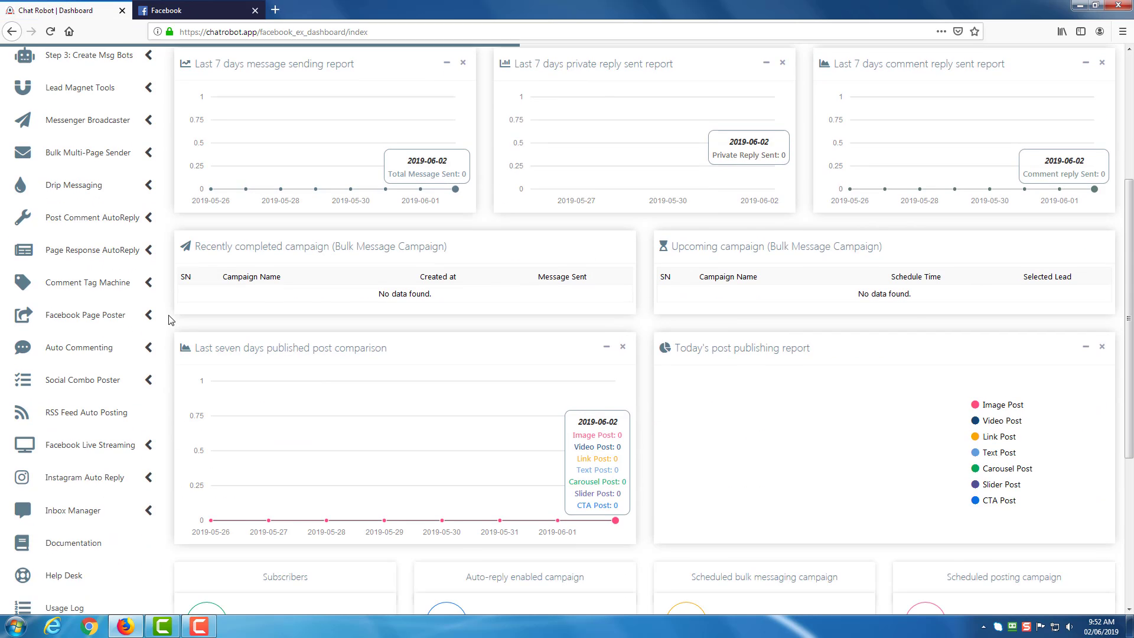
scroll(170, 320, down, 1)
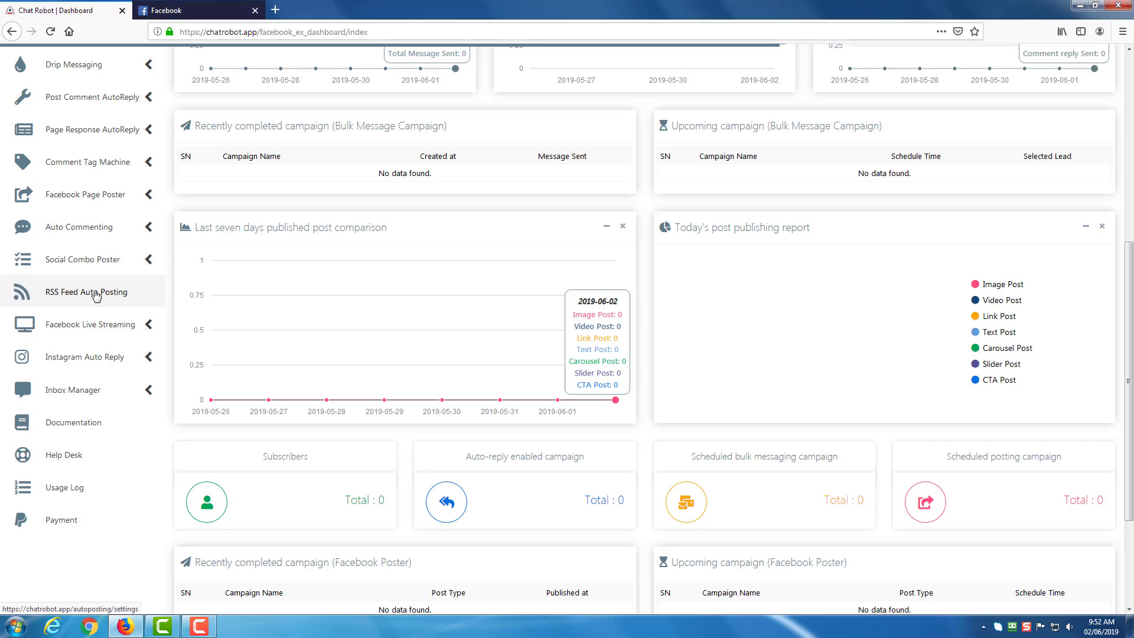
click(147, 324)
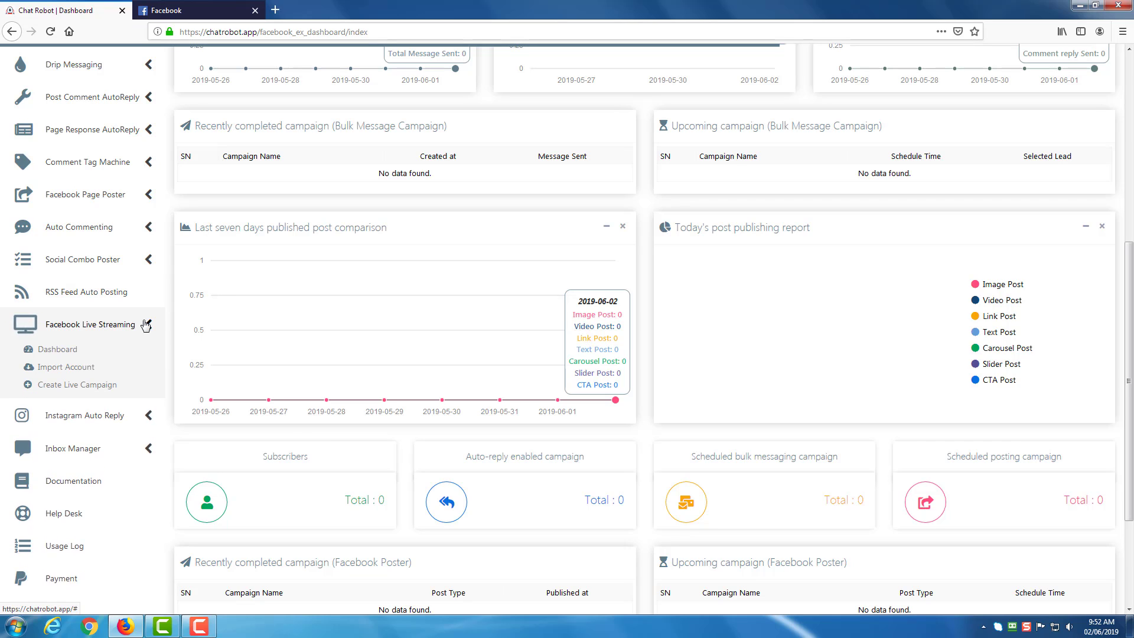
click(147, 325)
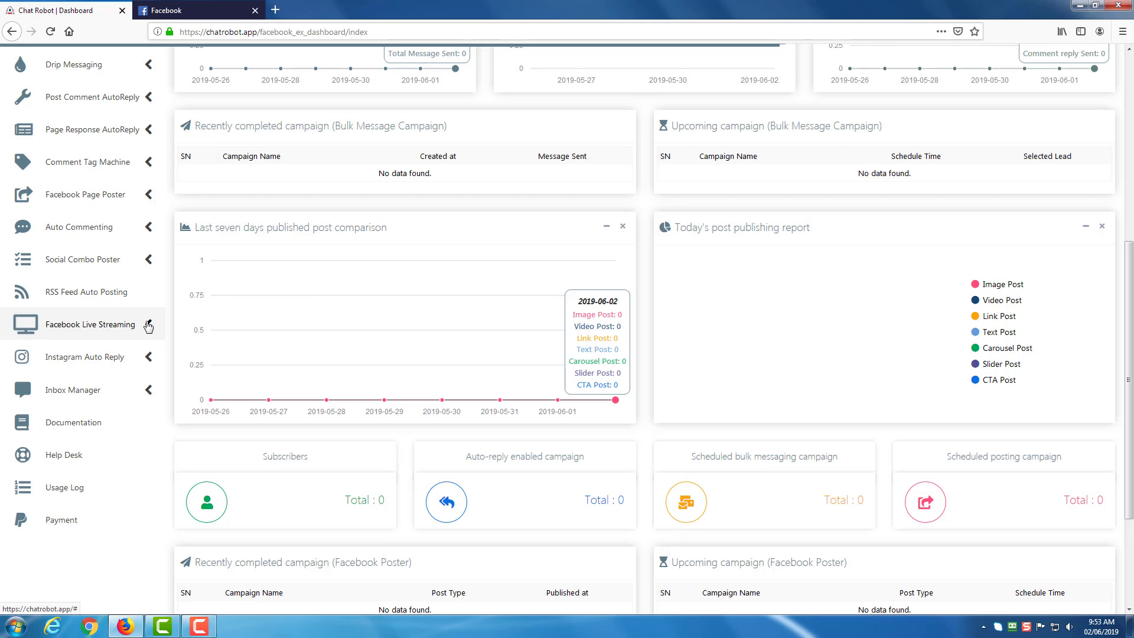
- Examine the features offered under Instagram Auto Reply and Inbox Manager, leaving both collapsed
scroll(149, 325, down, 3)
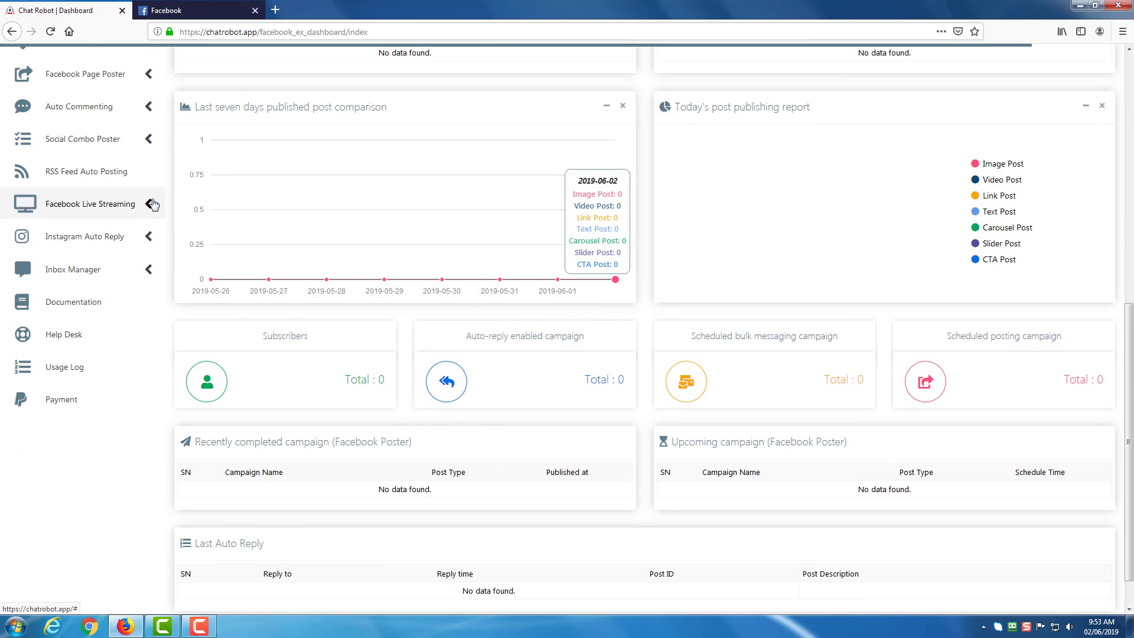
click(148, 237)
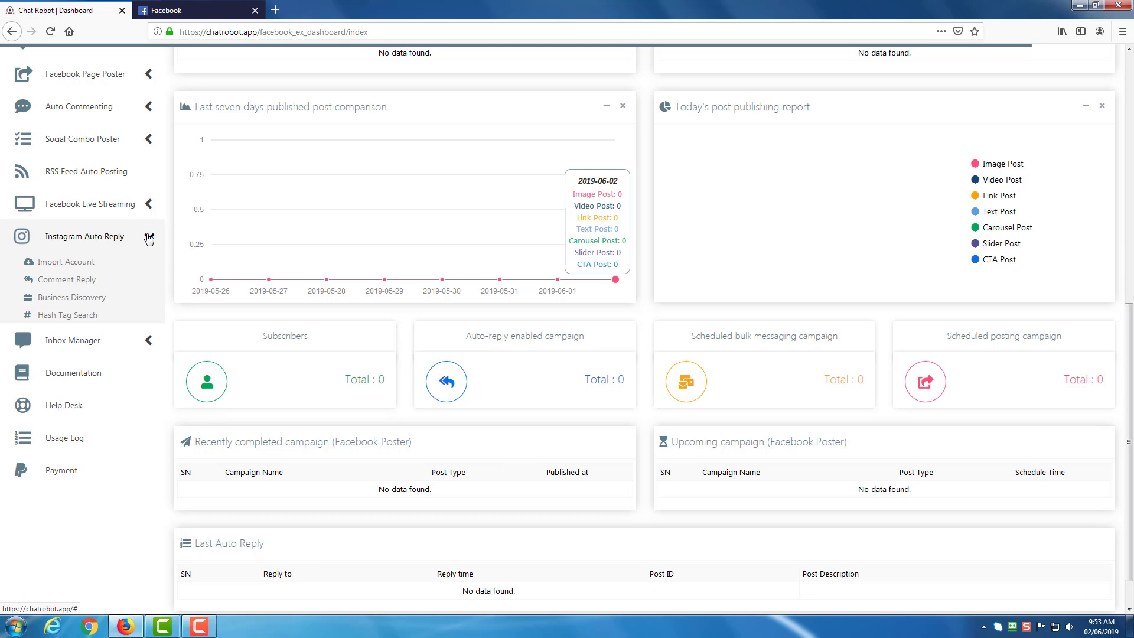
click(148, 236)
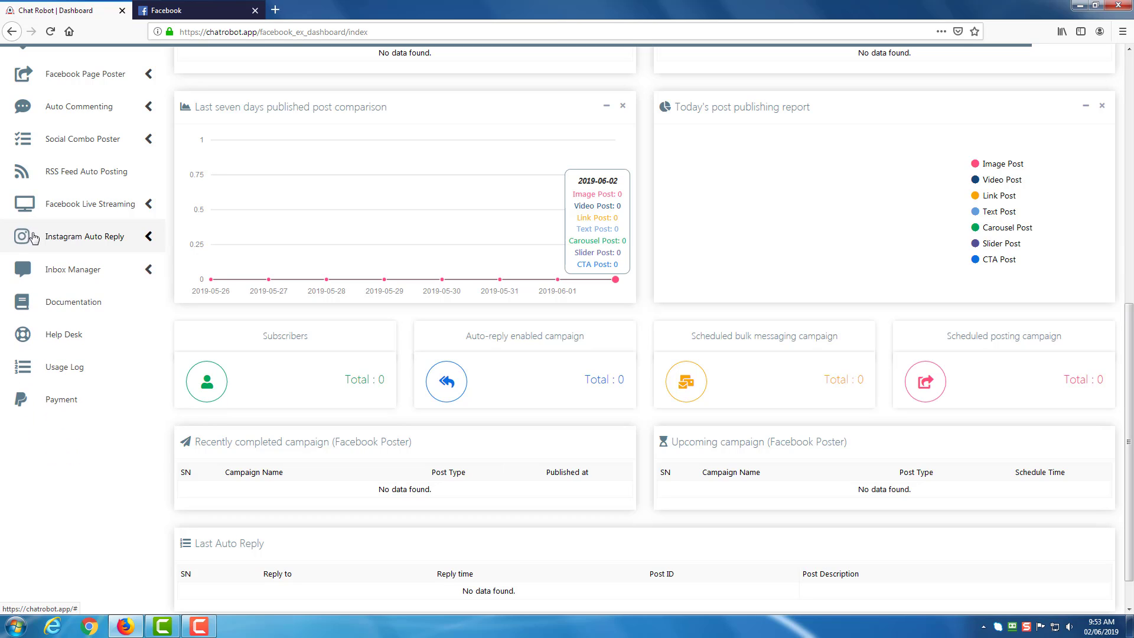
click(149, 270)
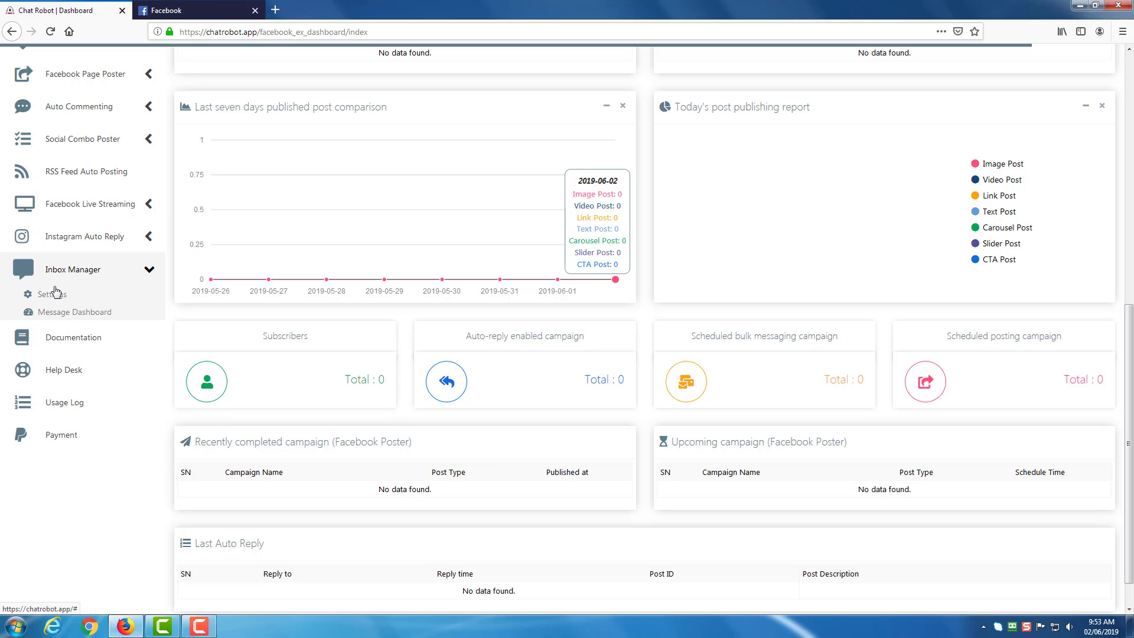
click(149, 270)
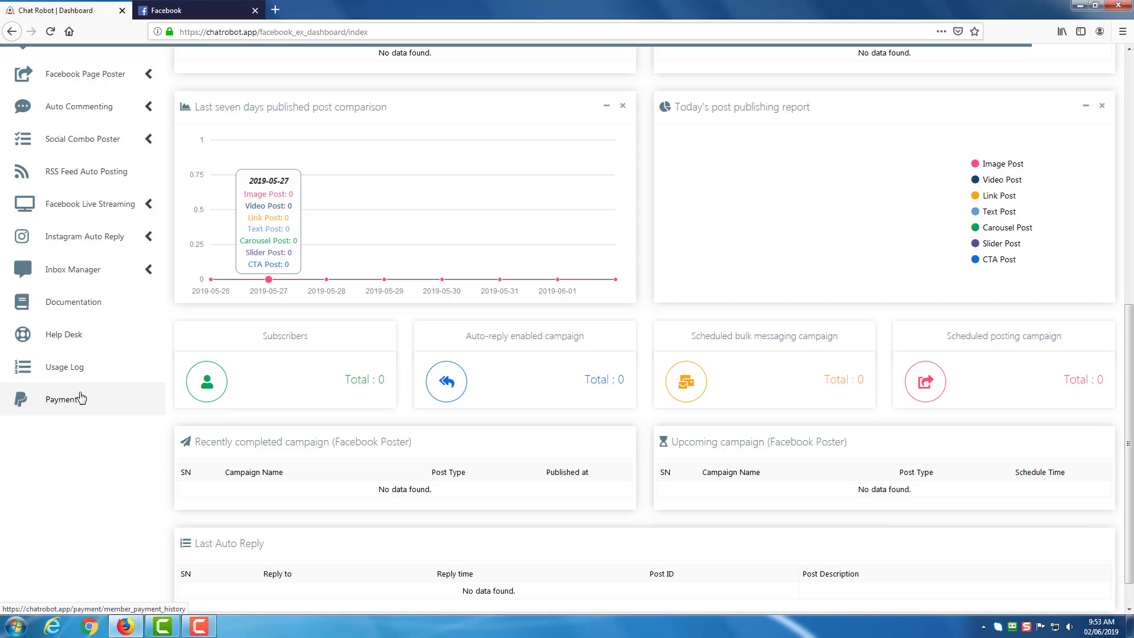
- Start the Facebook login from Step 1: Import Account and continue as the signed-in Facebook profile
scroll(84, 366, up, 8)
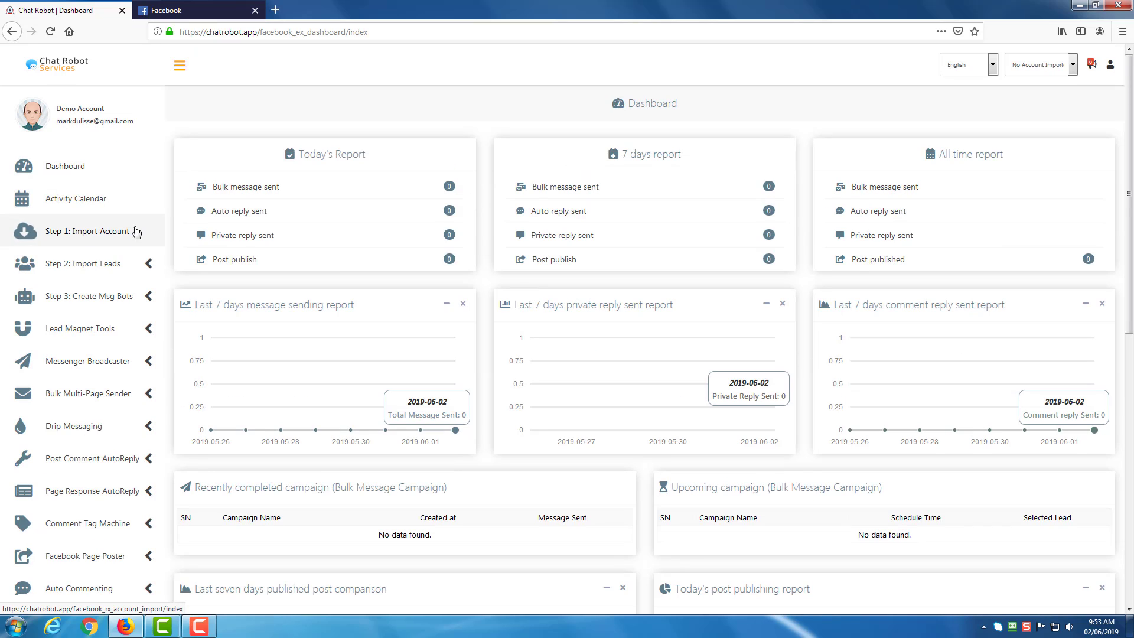
click(87, 232)
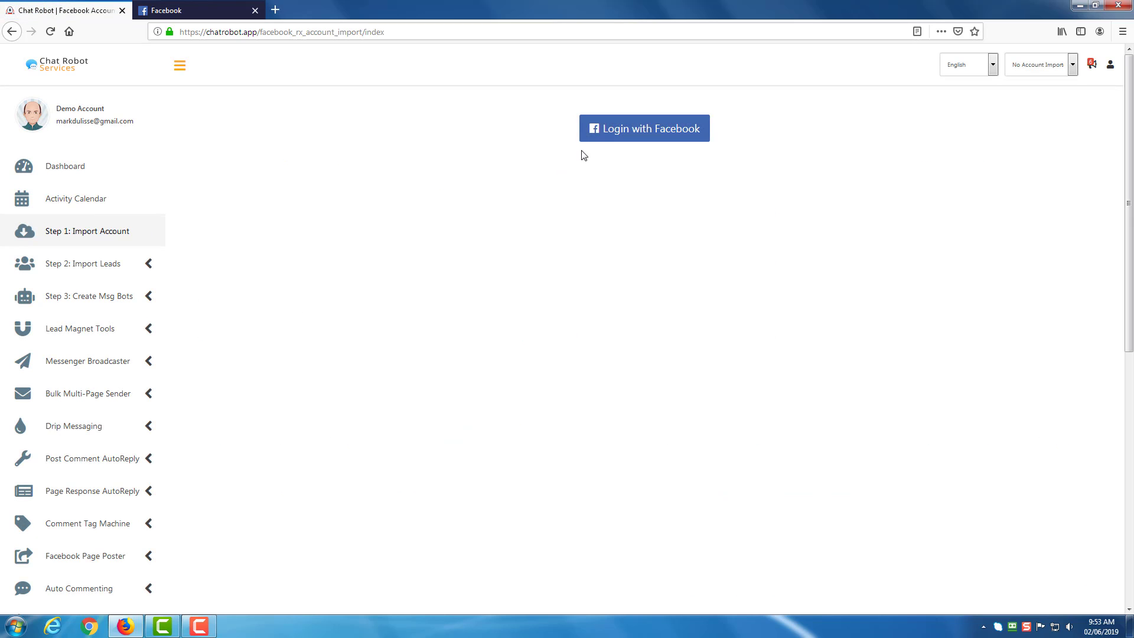
click(646, 134)
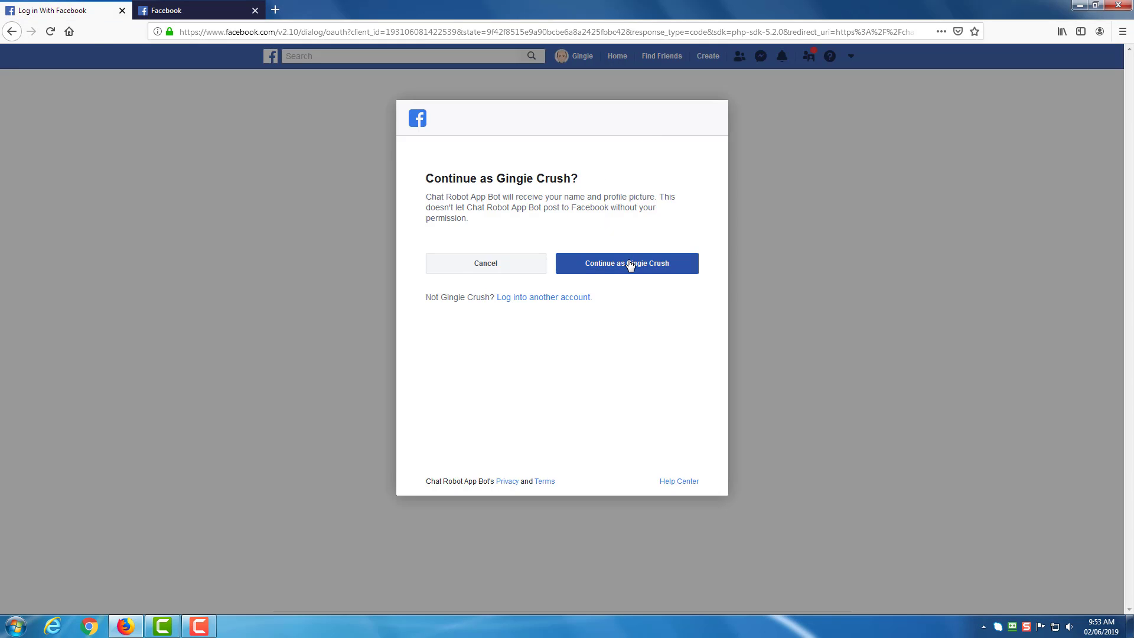
click(595, 263)
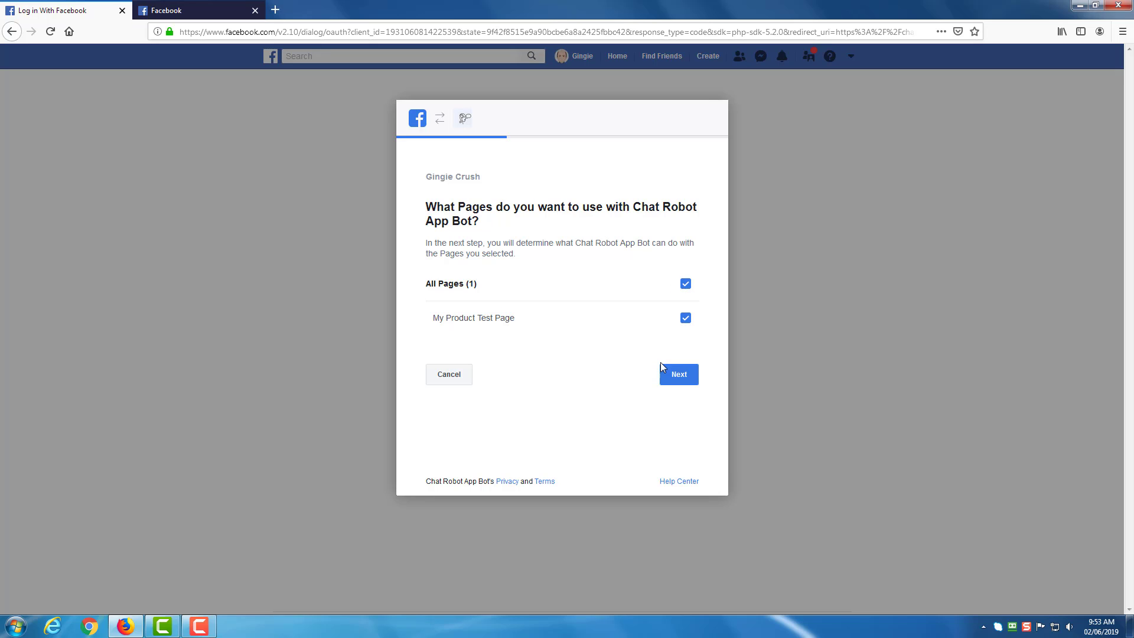
- Link Chat Robot App Bot to Facebook for My Product Test Page, keeping all requested permissions enabled
click(671, 372)
scroll(597, 329, down, 2)
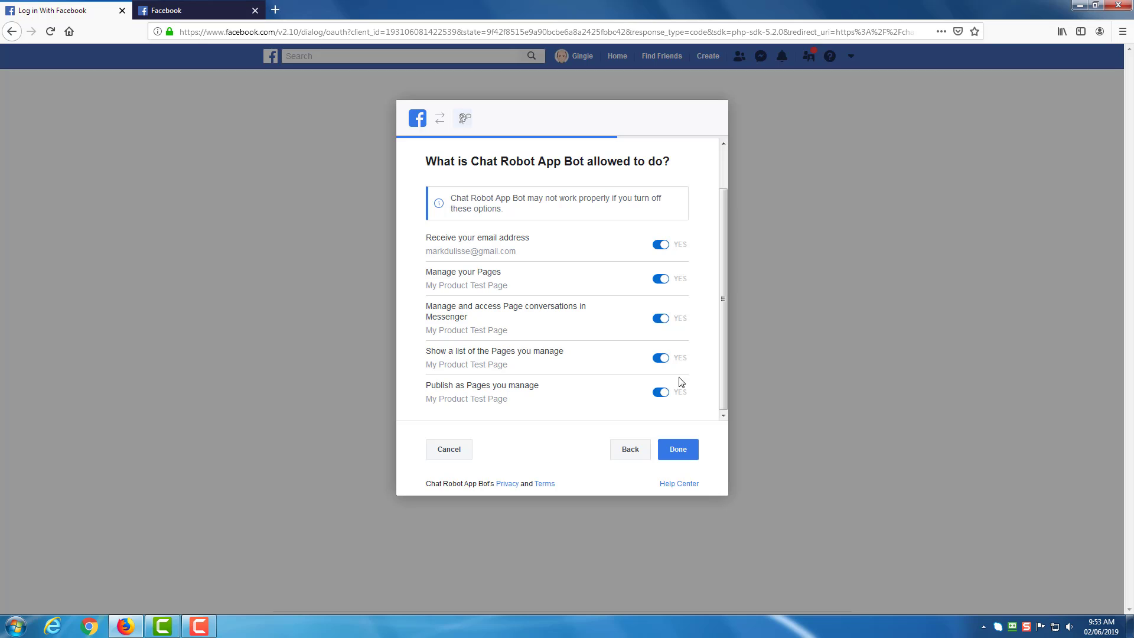
click(678, 450)
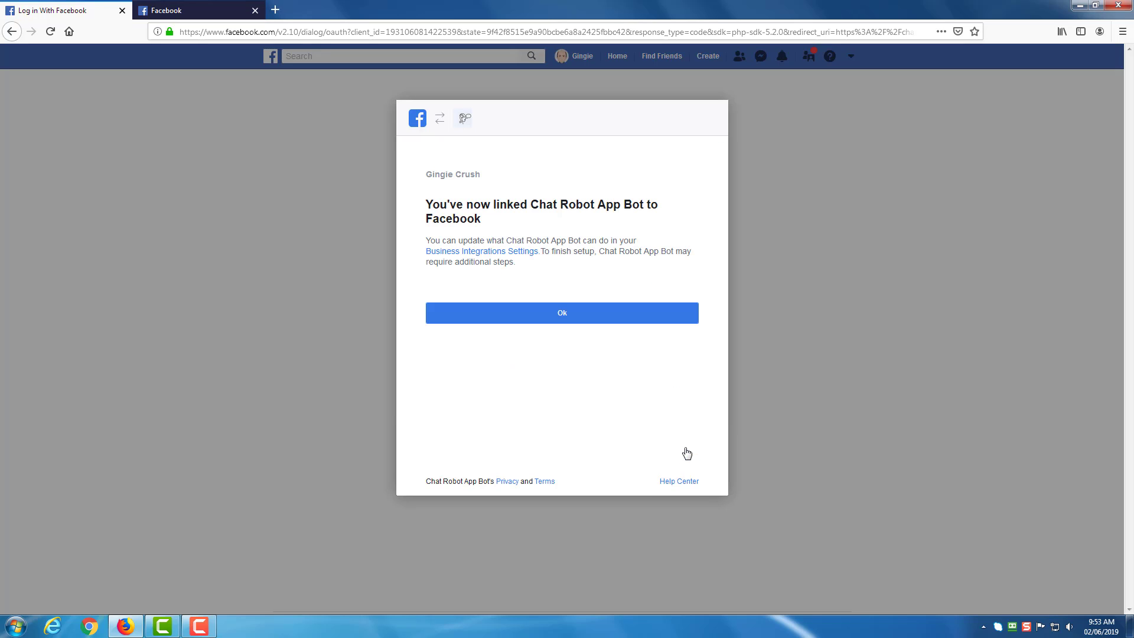
click(567, 322)
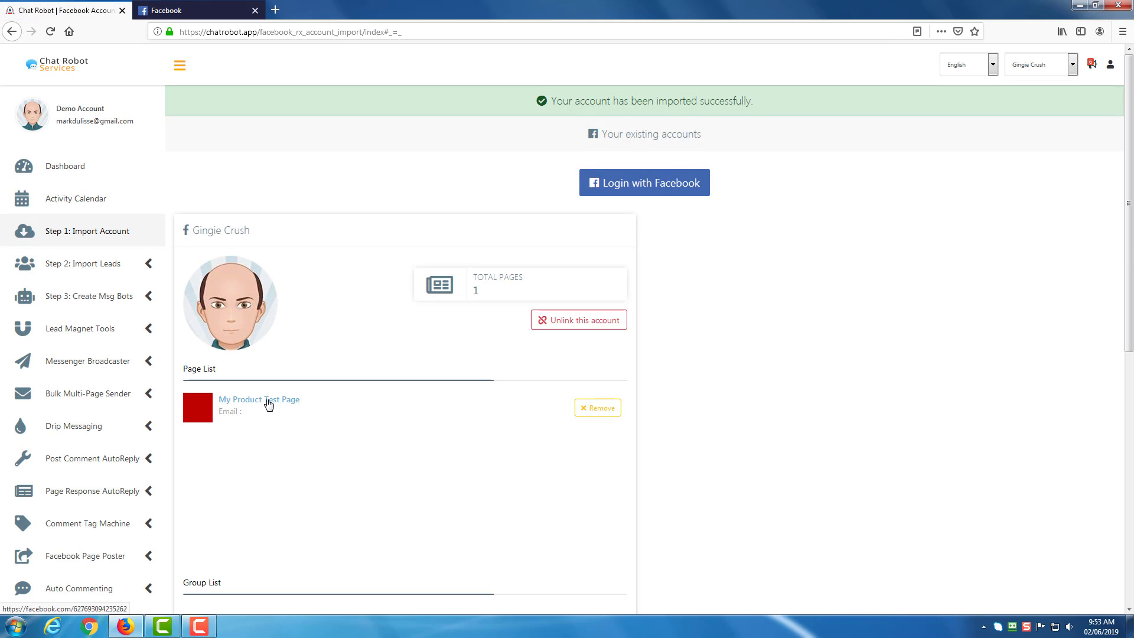
- Review the imported Facebook account's page list and group list
scroll(316, 385, down, 2)
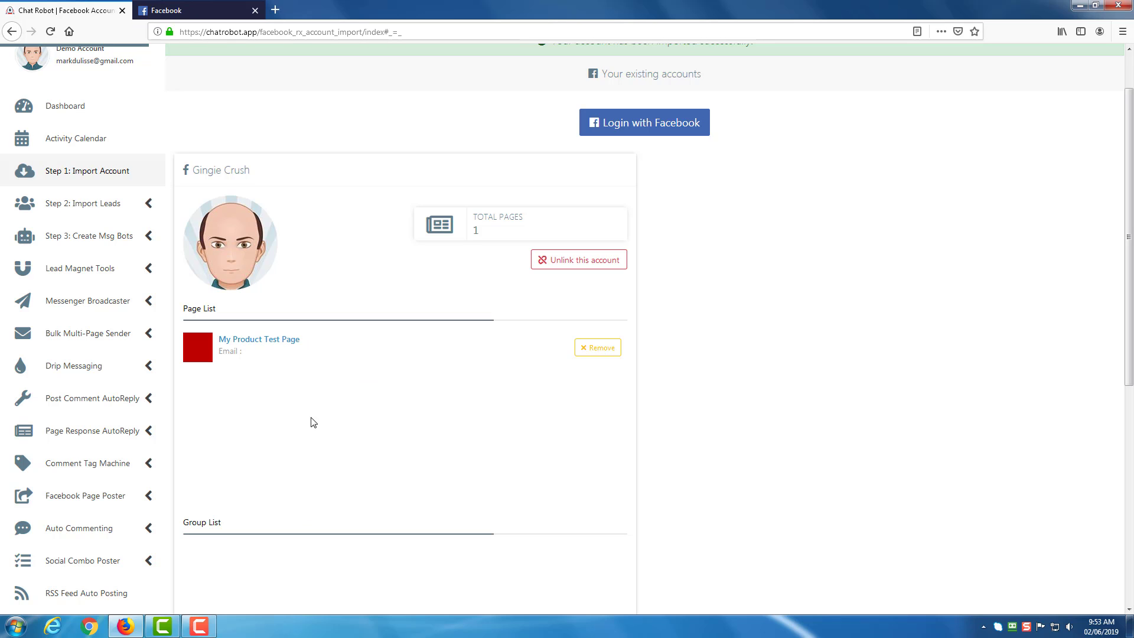
scroll(384, 392, down, 5)
scroll(340, 443, up, 5)
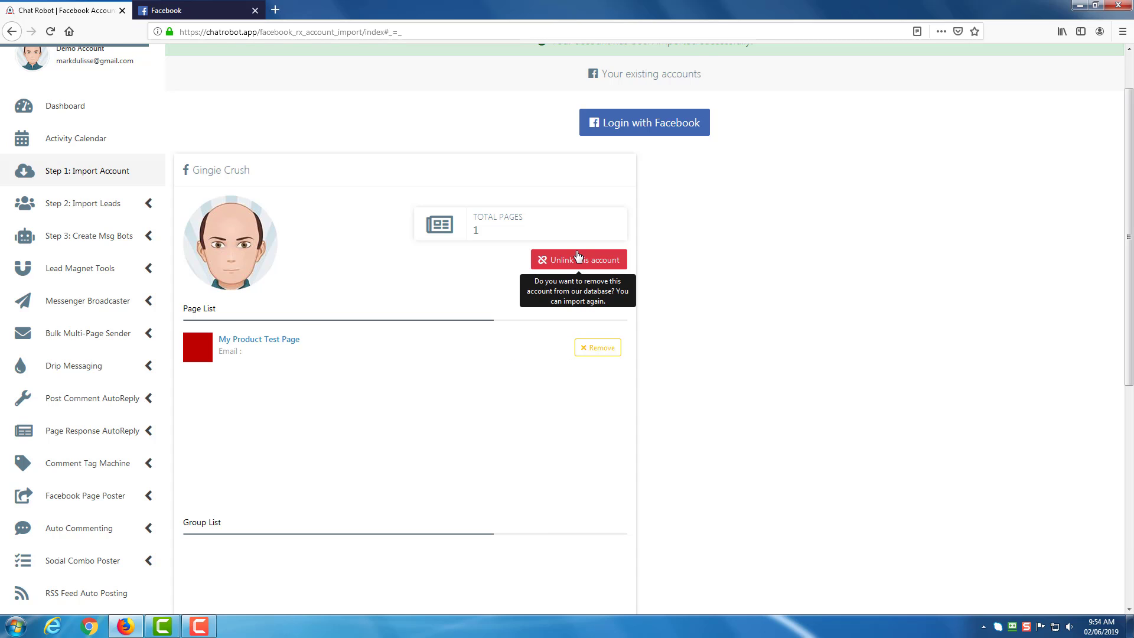
click(145, 205)
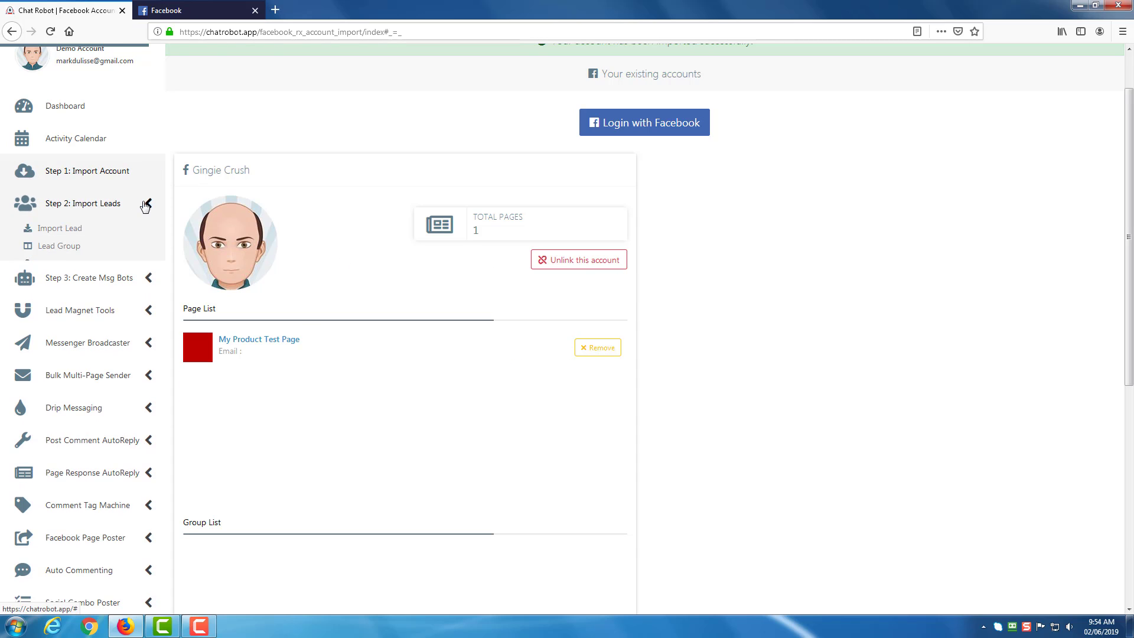
click(69, 230)
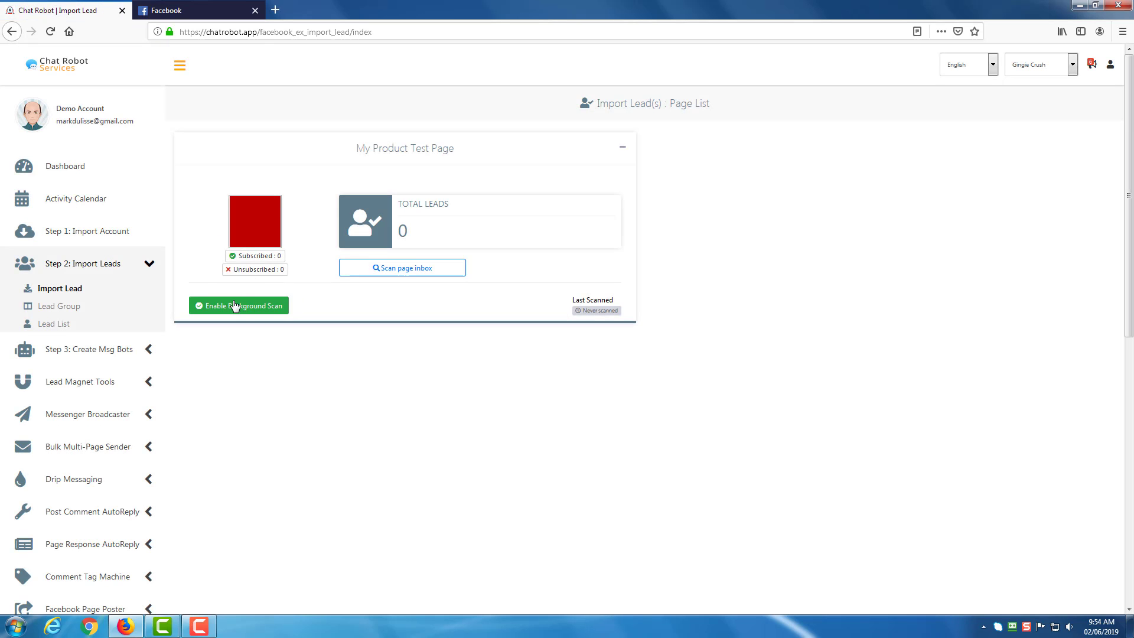
click(413, 268)
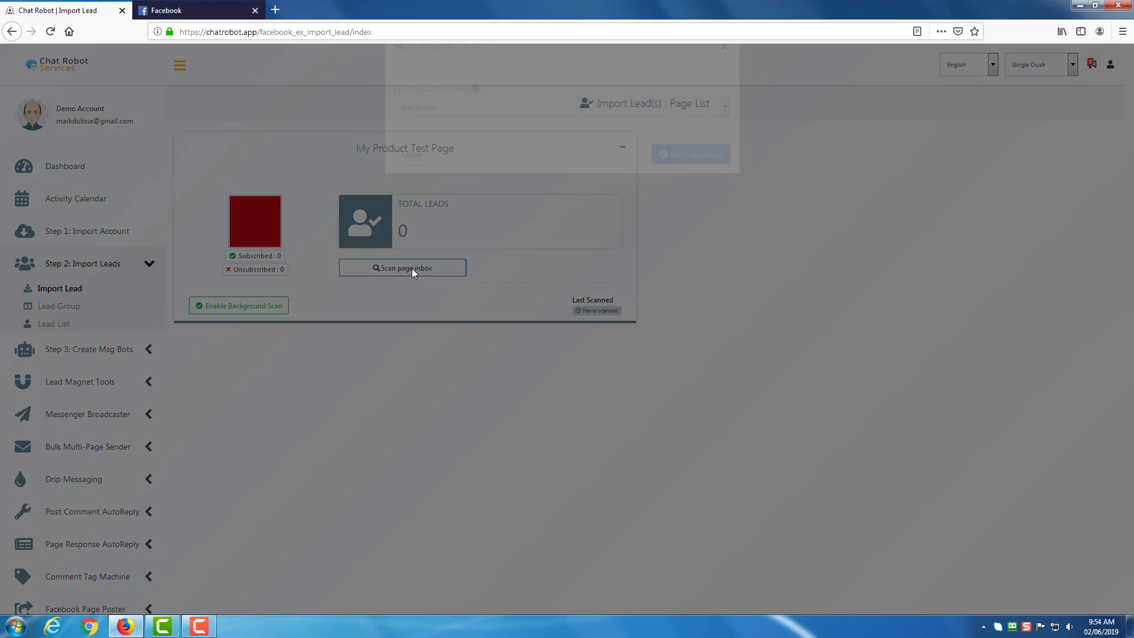
click(485, 149)
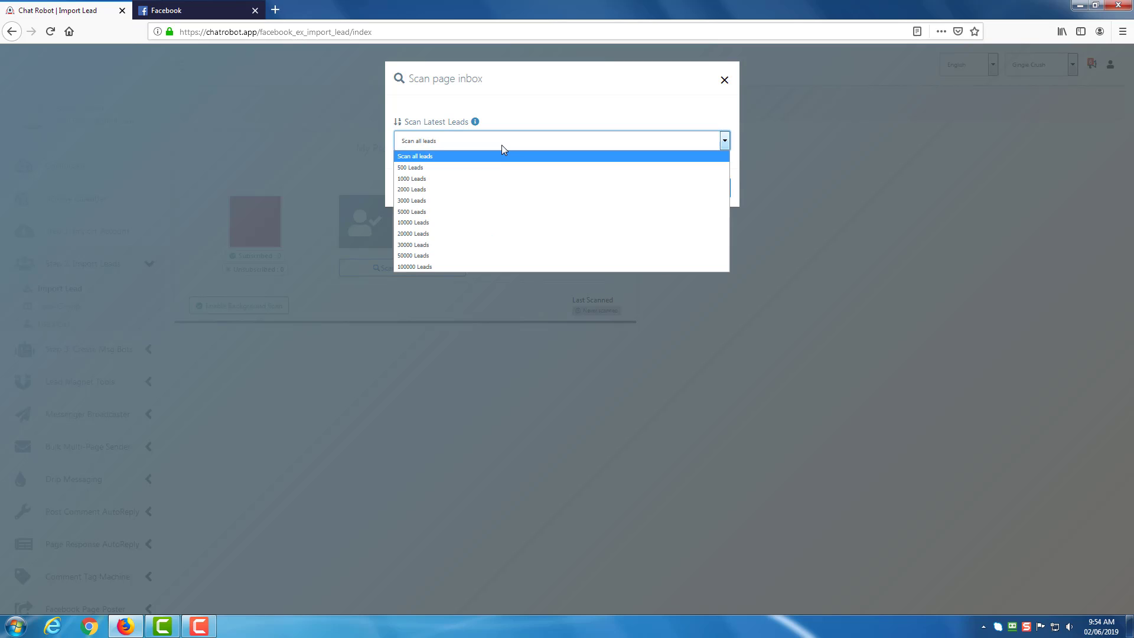
click(497, 156)
click(522, 147)
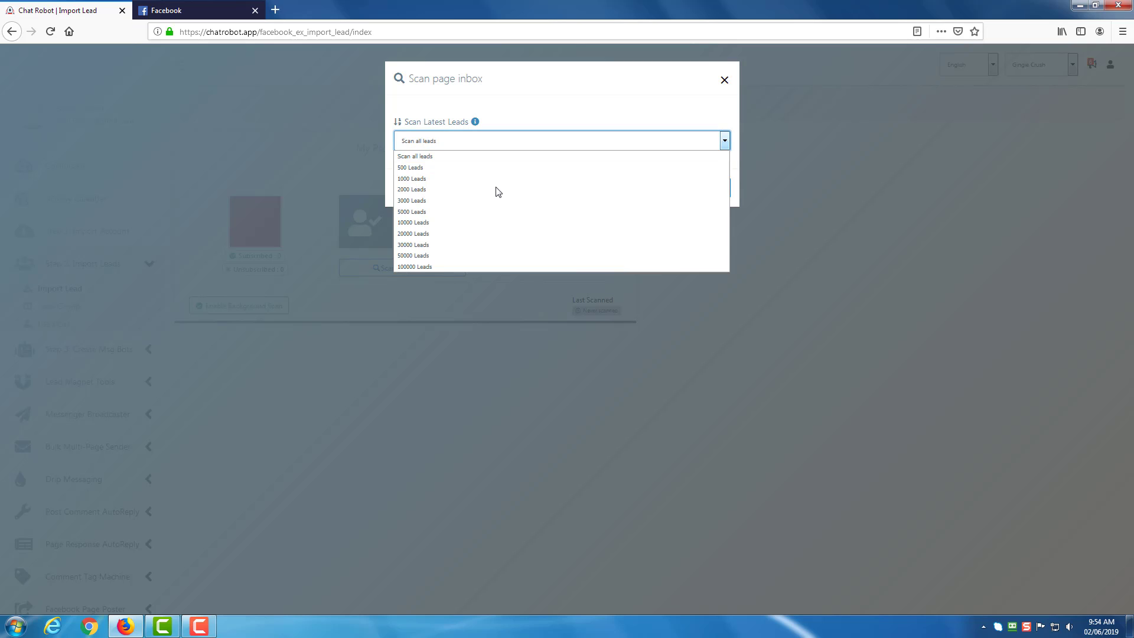
click(498, 145)
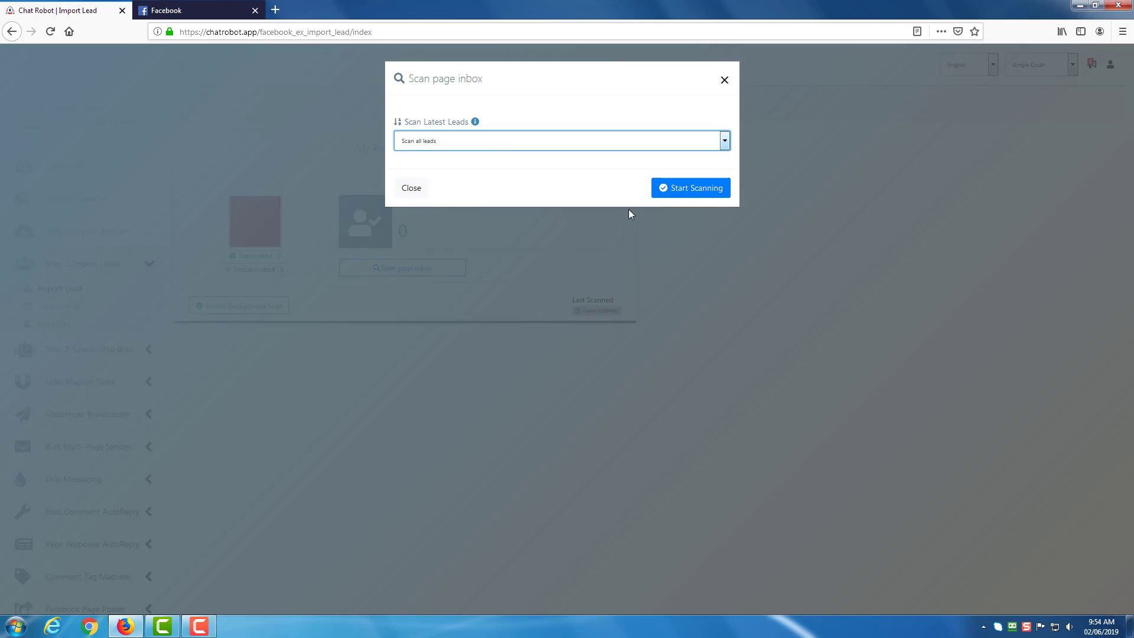
click(693, 189)
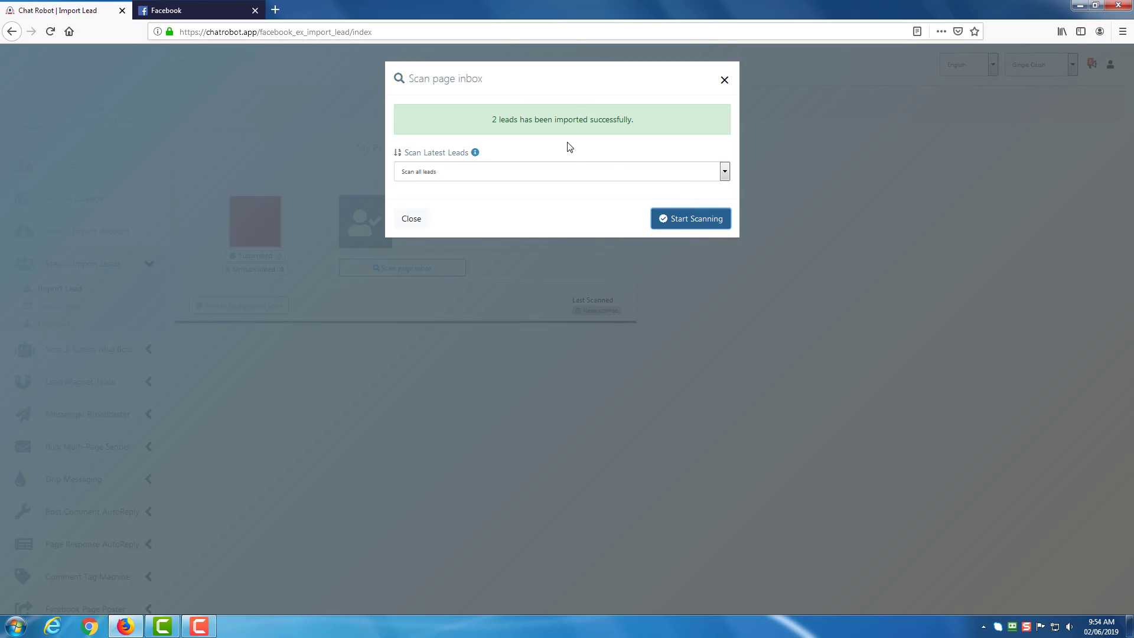
- Close the inbox scan and review the list of leads imported from My Product Test Page
click(412, 218)
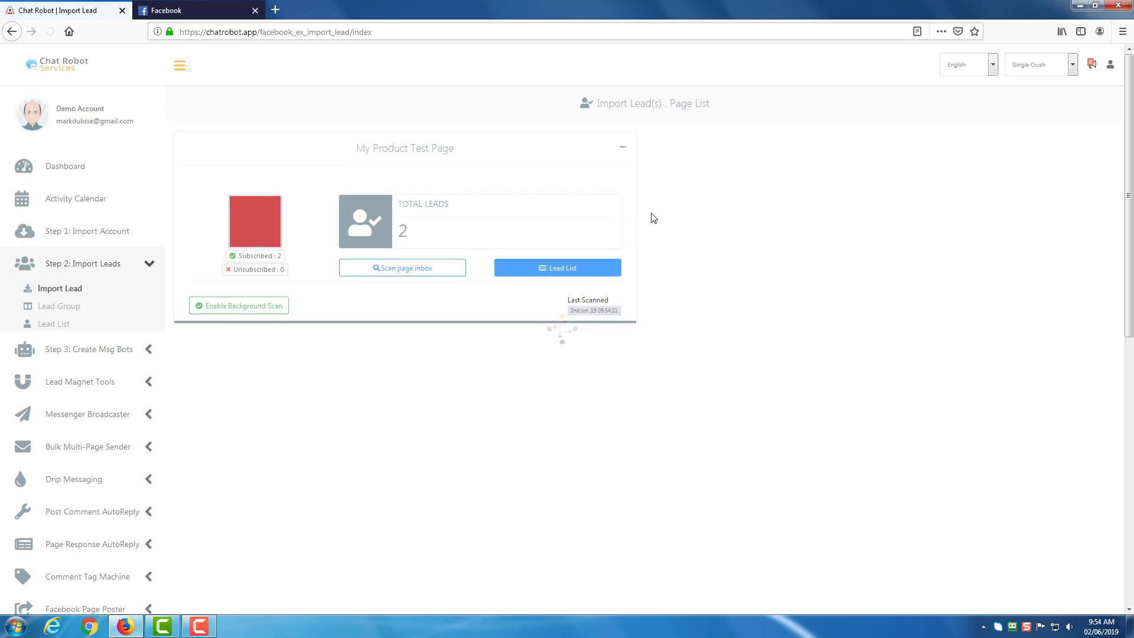
click(541, 270)
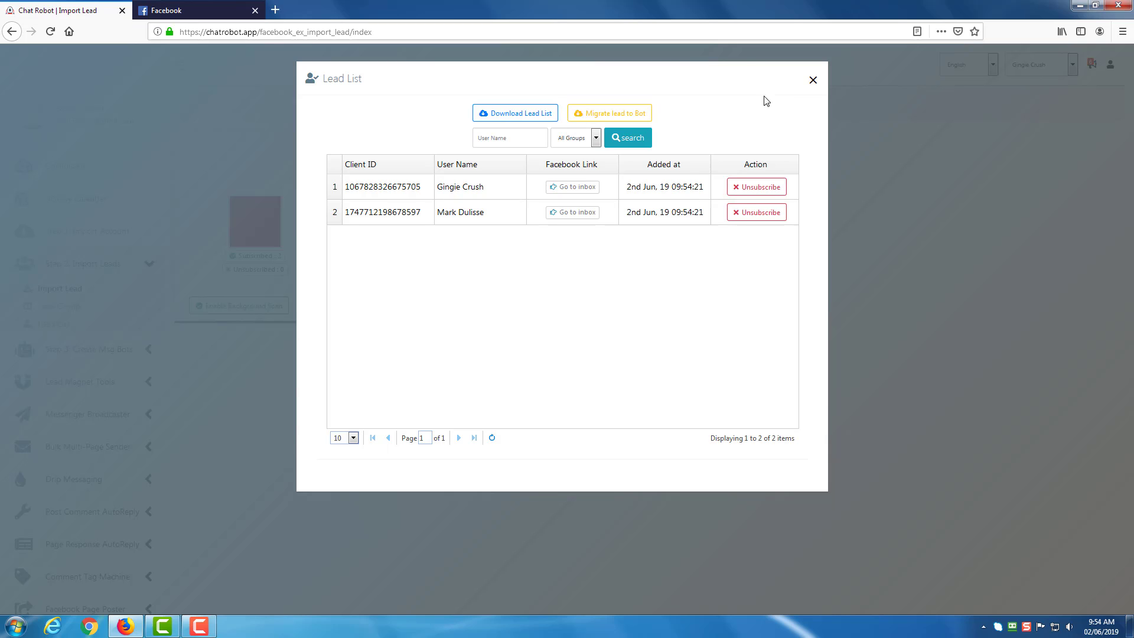
click(813, 81)
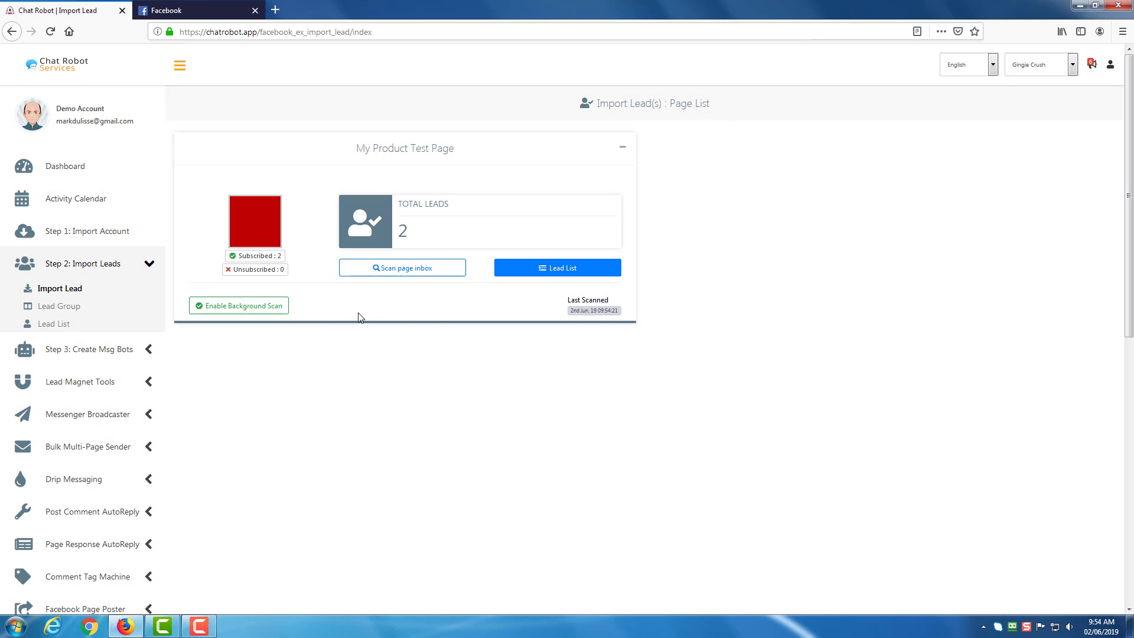
- Import the signed-in Facebook account under Step 3: Create Msg Bots, granting Chat Robot App Bot My Product Test Page with all requested permissions
click(149, 264)
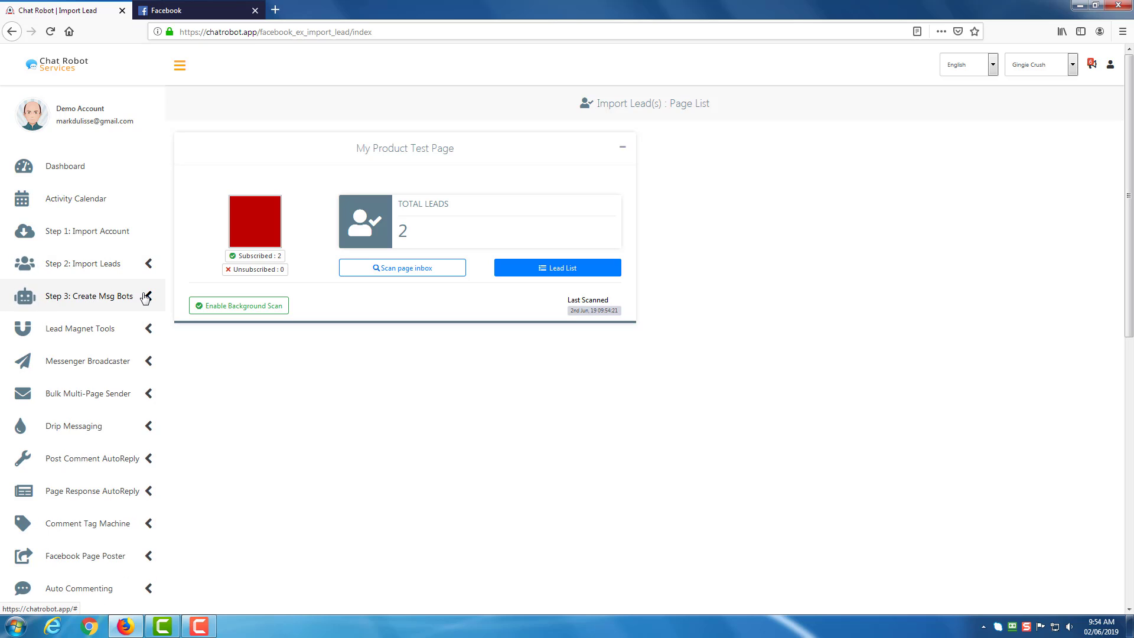
click(146, 297)
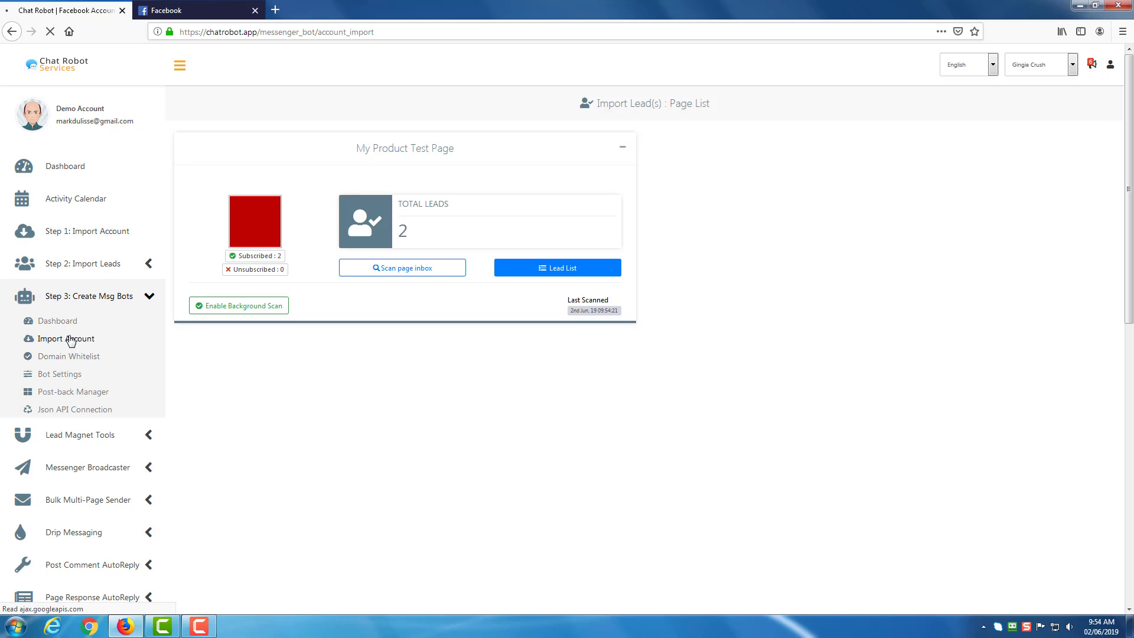
click(628, 133)
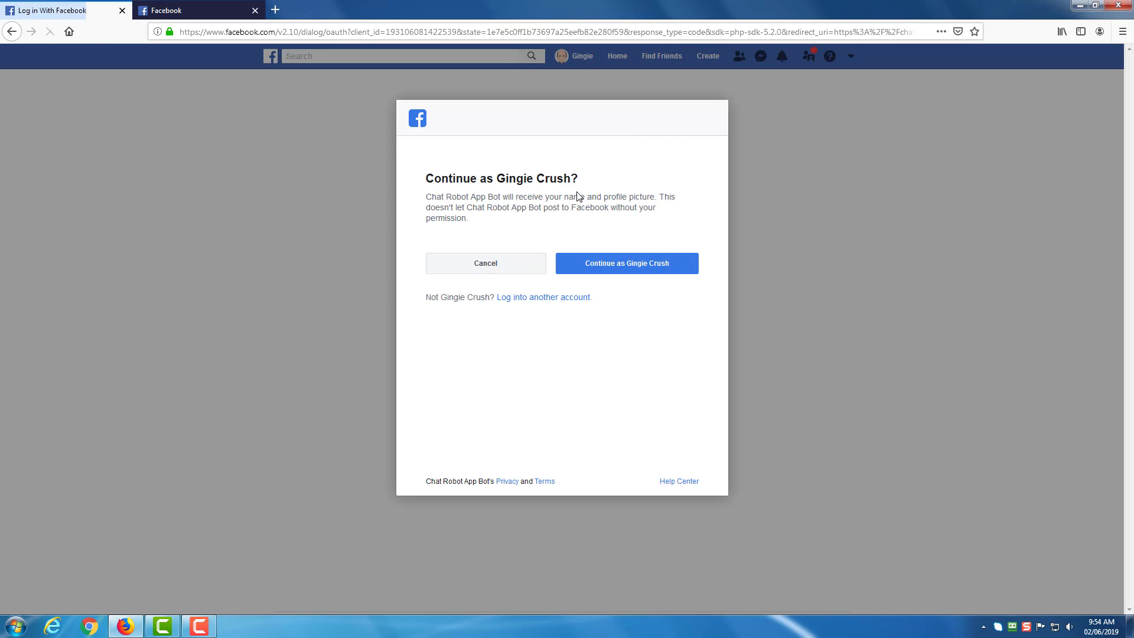
click(597, 261)
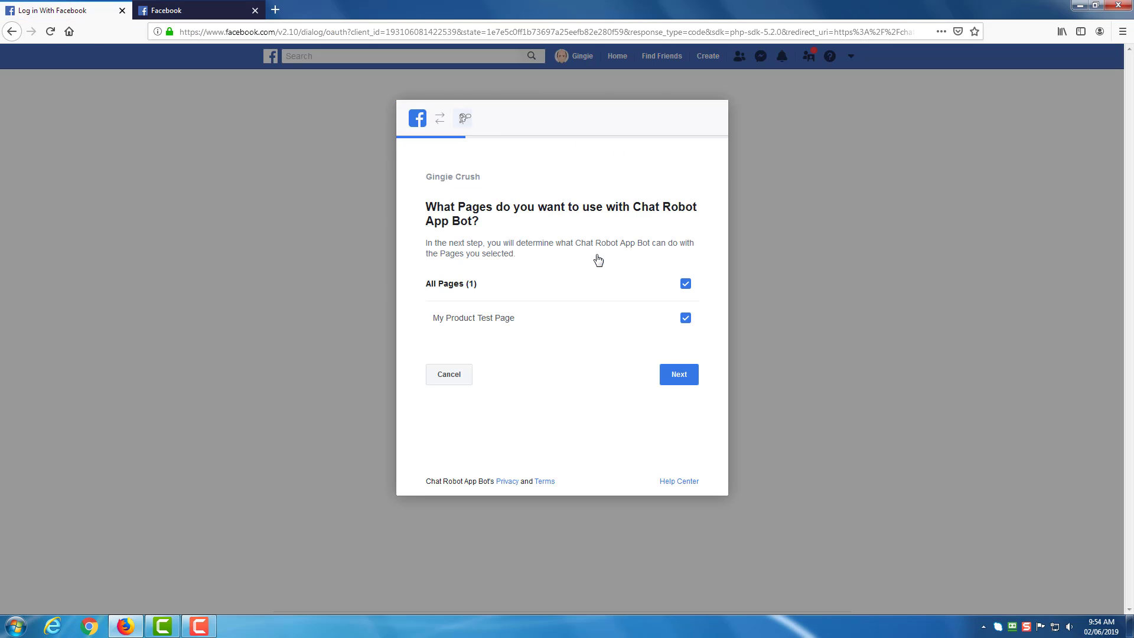
click(686, 377)
click(678, 448)
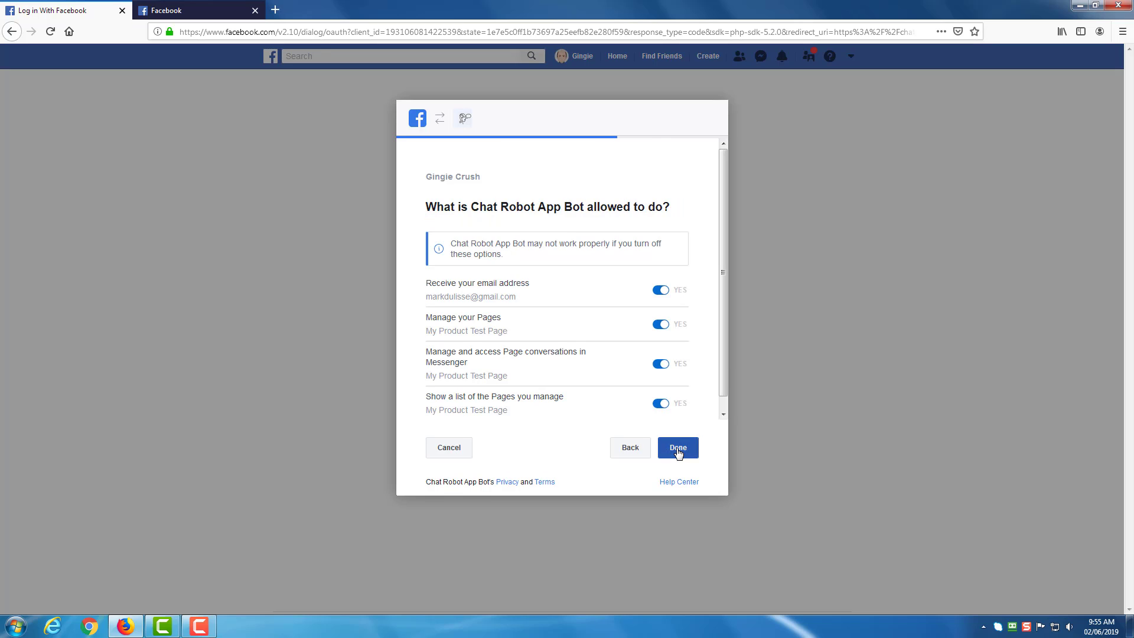
click(580, 313)
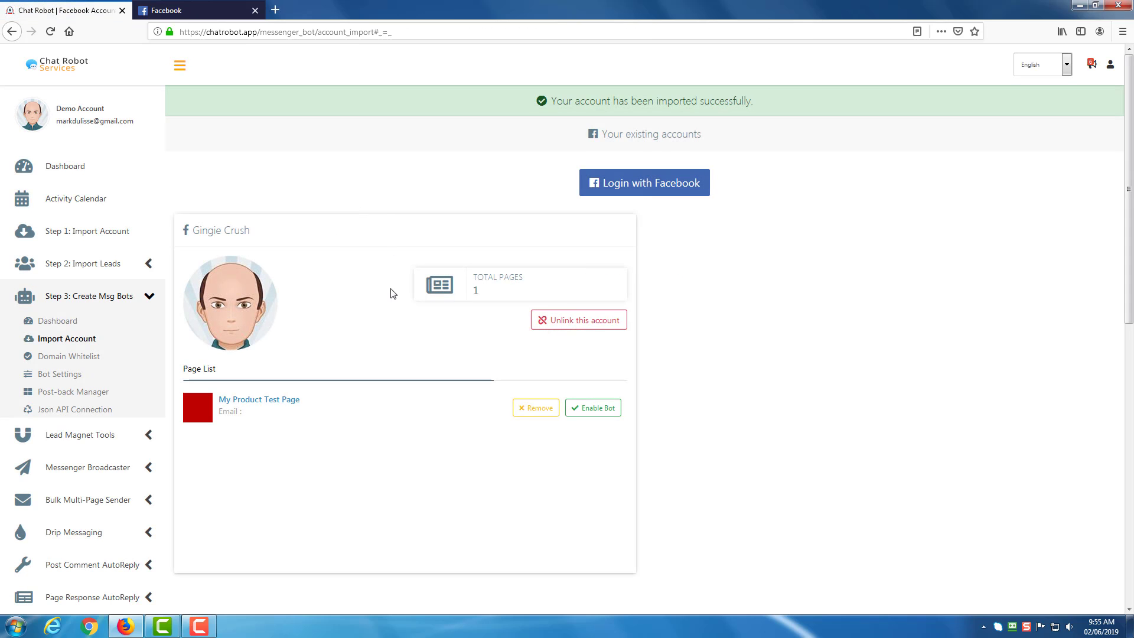
- Examine the entries under Page Response AutoReply, Facebook Live Streaming and Instagram Auto Reply, looking for their Import Account options
scroll(312, 377, down, 2)
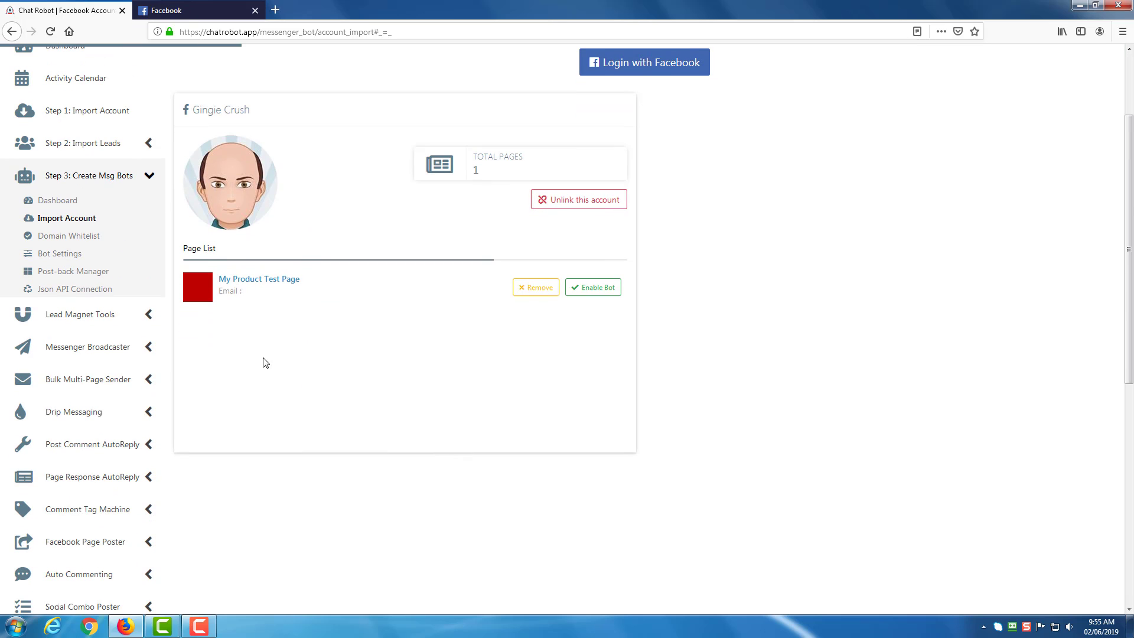
click(148, 175)
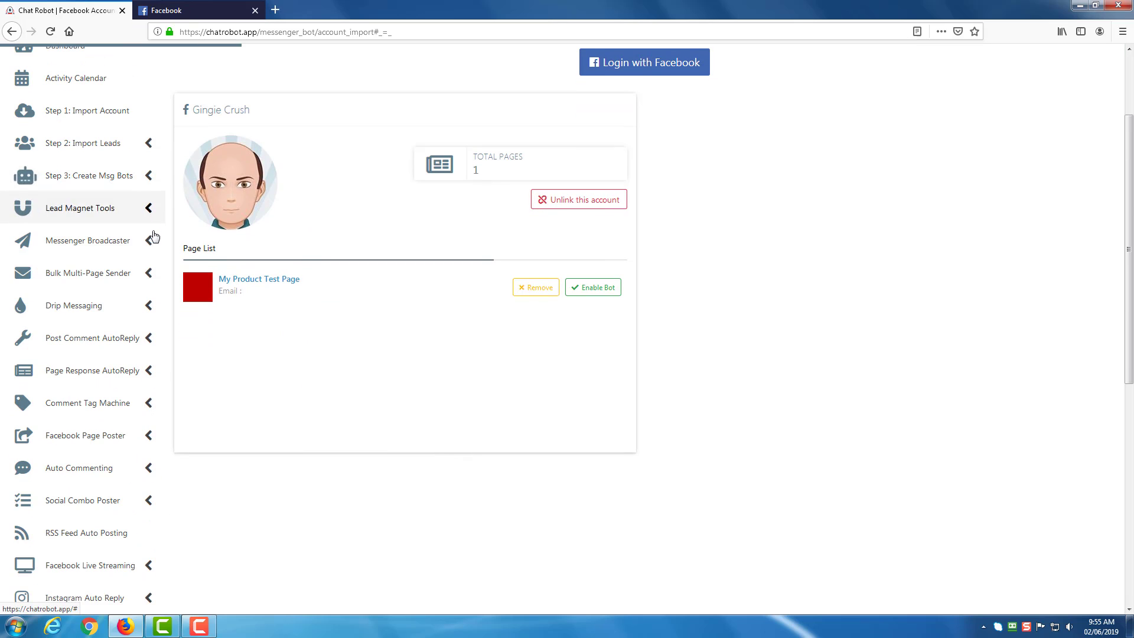
scroll(152, 236, down, 2)
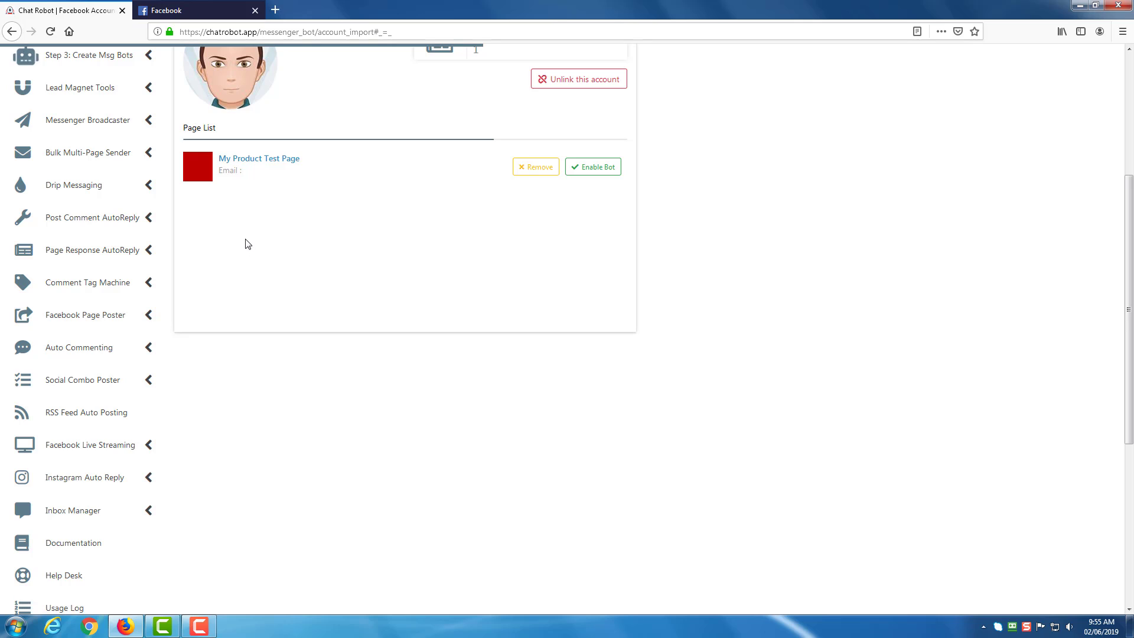
click(146, 252)
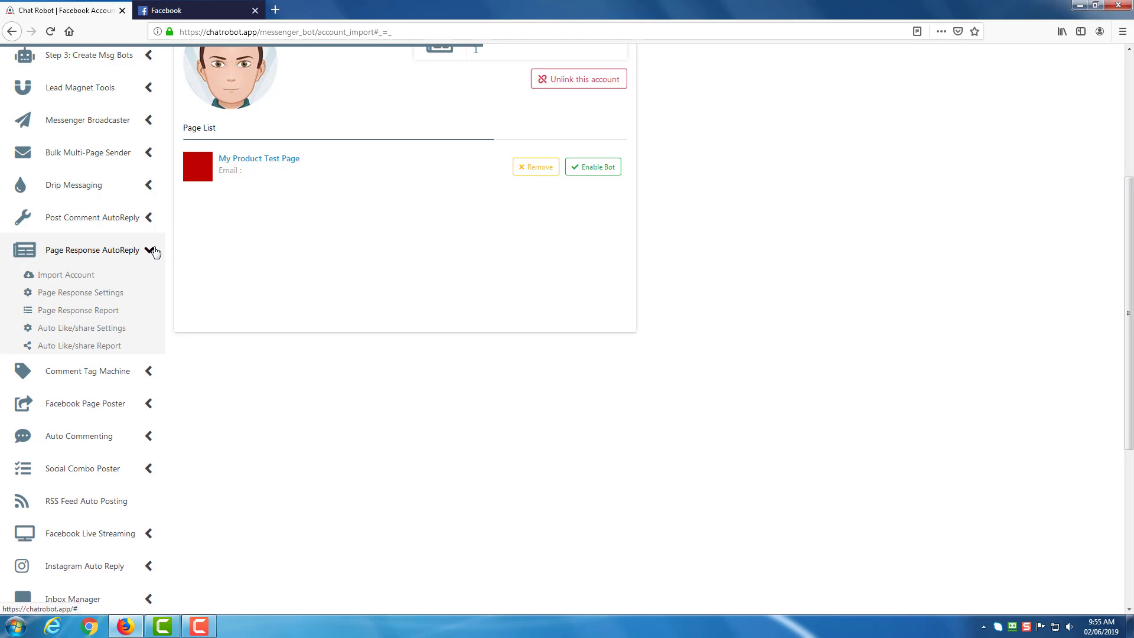
click(150, 259)
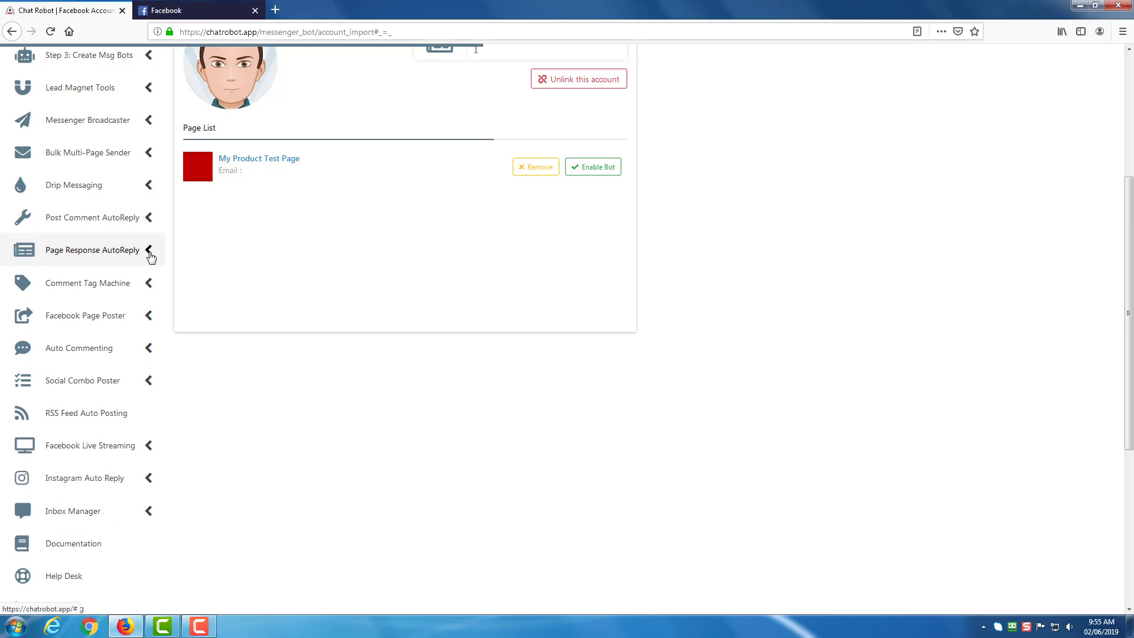
scroll(150, 257, down, 1)
scroll(151, 255, down, 2)
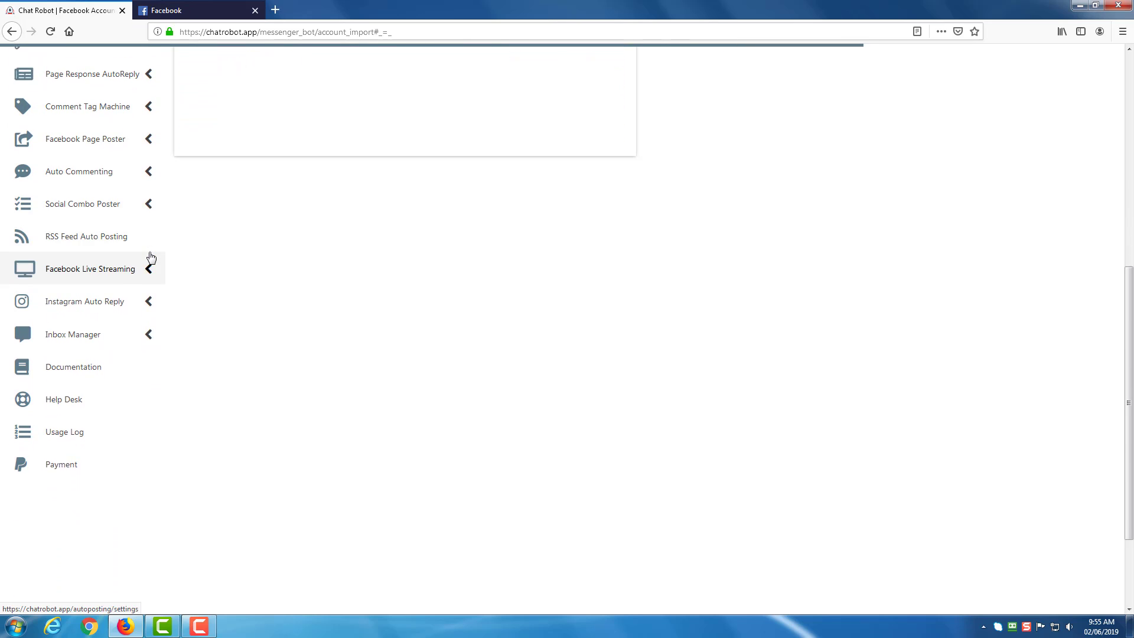
click(144, 262)
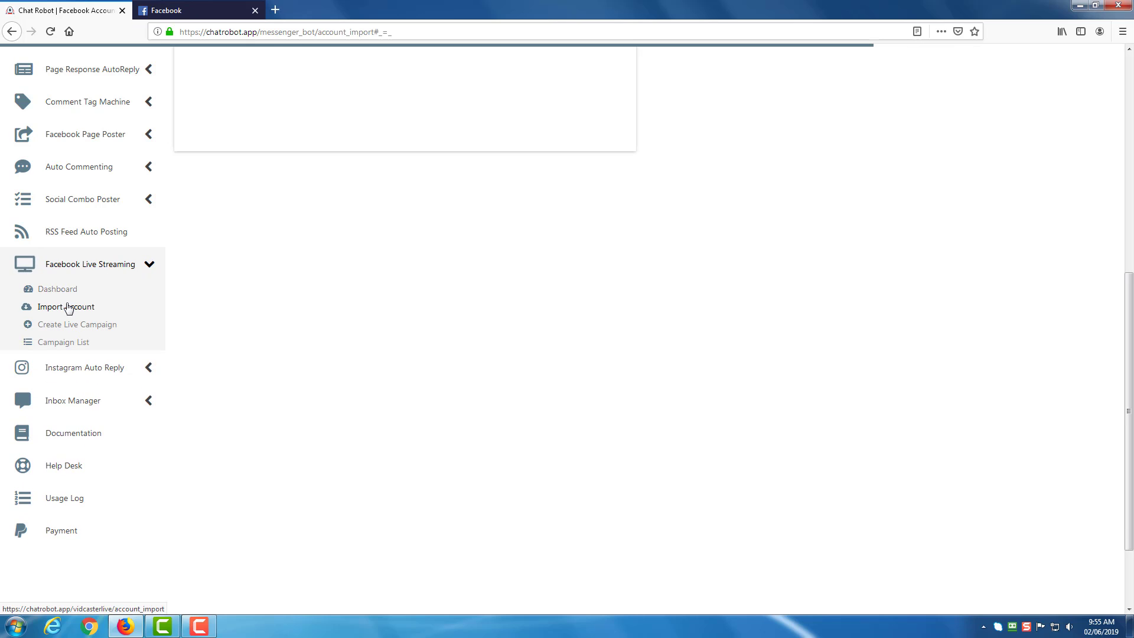
click(147, 266)
click(142, 299)
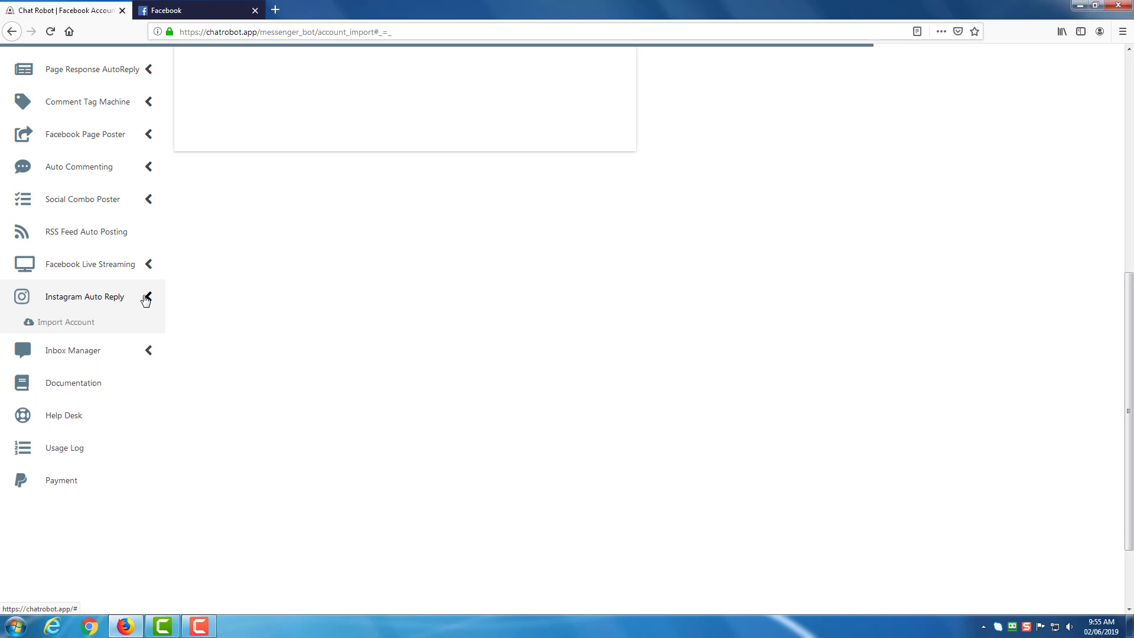
click(148, 297)
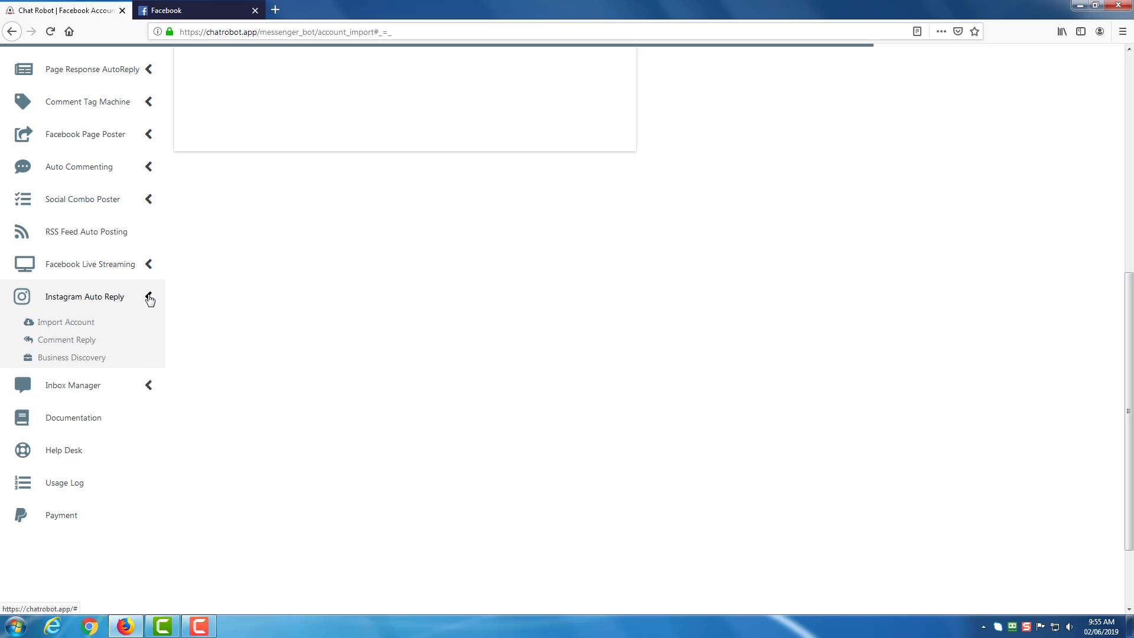
- Enable the bot for My Product Test Page in the imported account's page list and confirm the change
scroll(159, 303, up, 7)
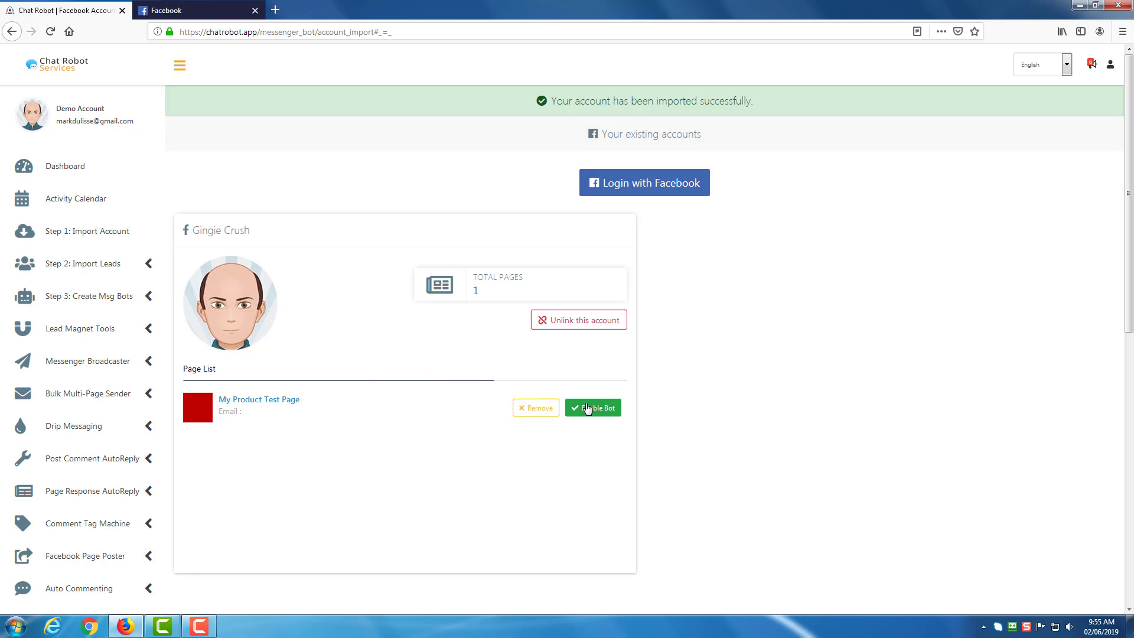
click(139, 297)
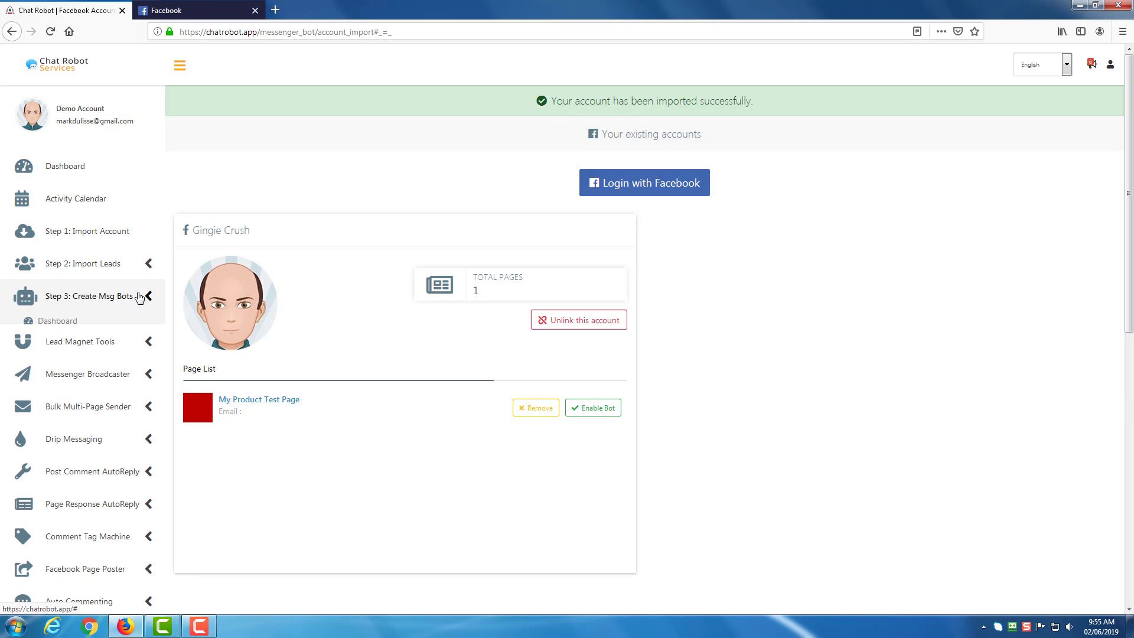
click(594, 408)
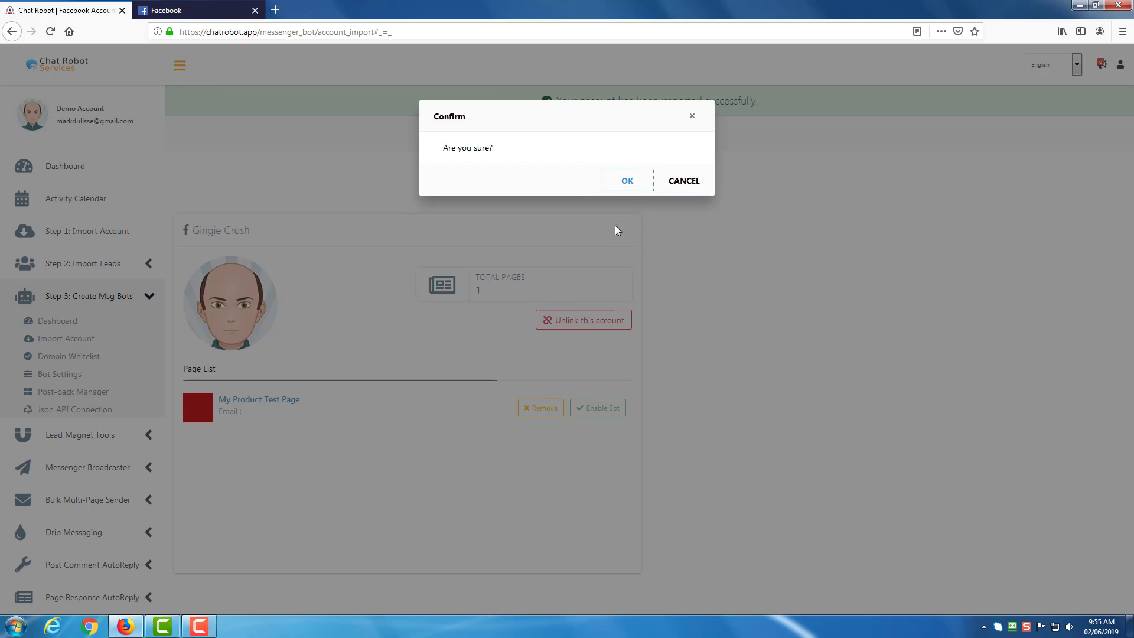
click(629, 187)
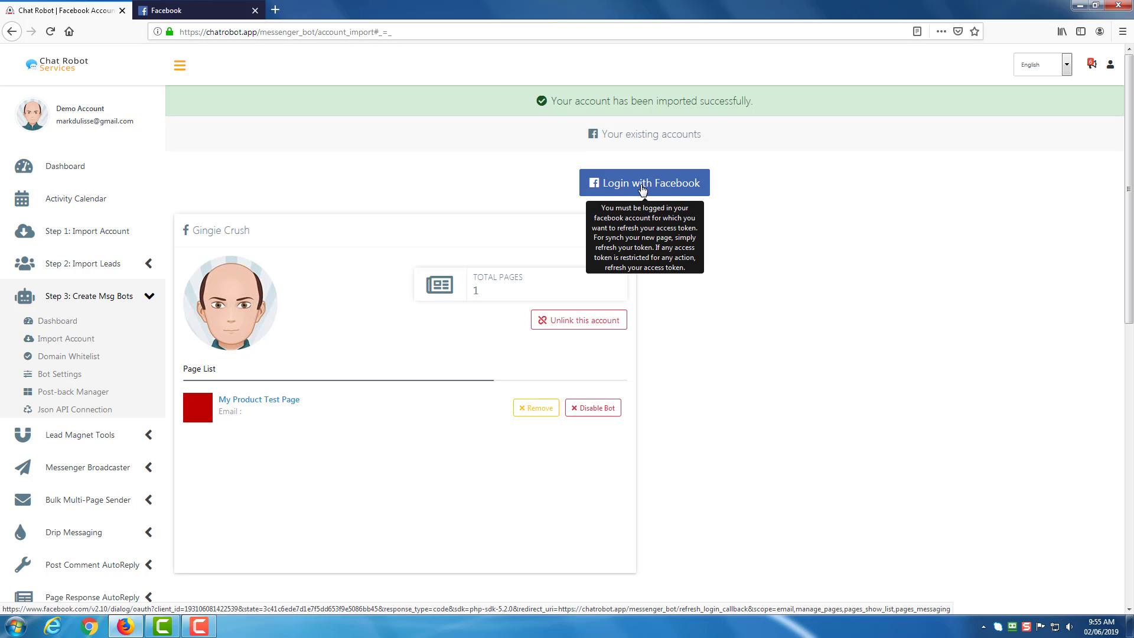
- In Bot Settings, set My Product Test Page's Typing on status to Enabled with a 3-second delay and save
scroll(402, 240, down, 2)
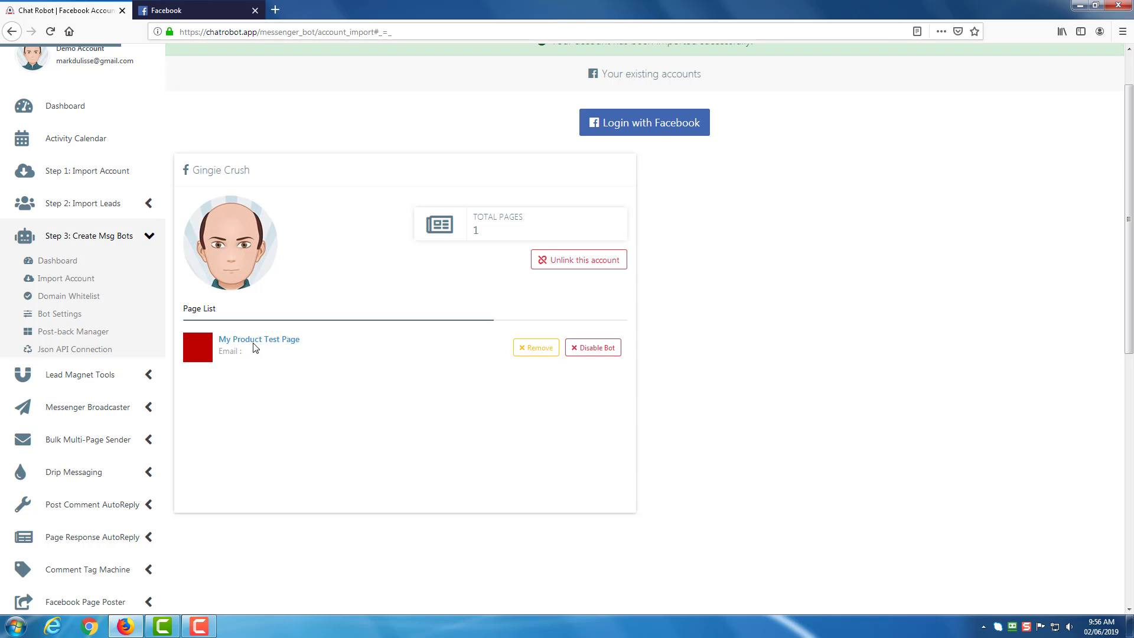
click(59, 314)
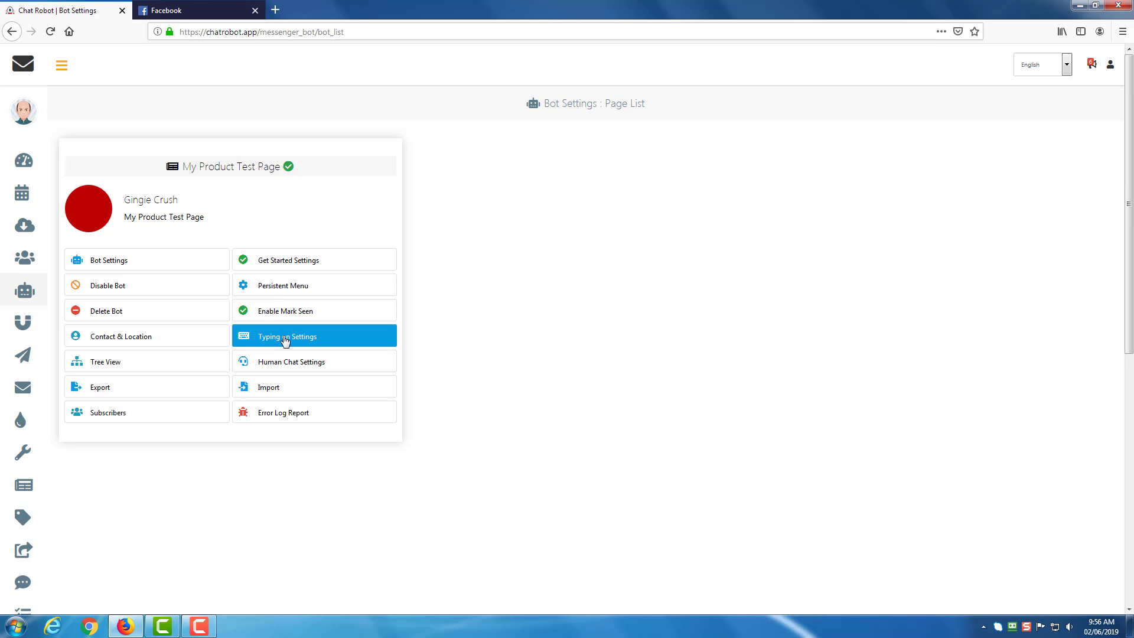
click(285, 340)
click(438, 132)
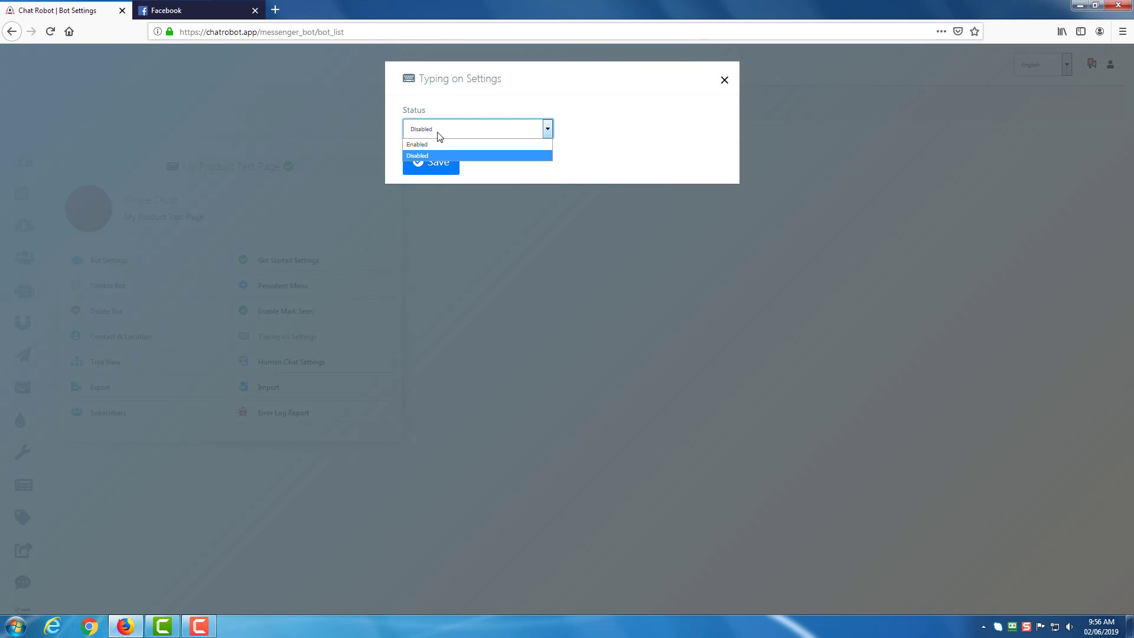
click(435, 144)
drag(607, 128, 536, 126)
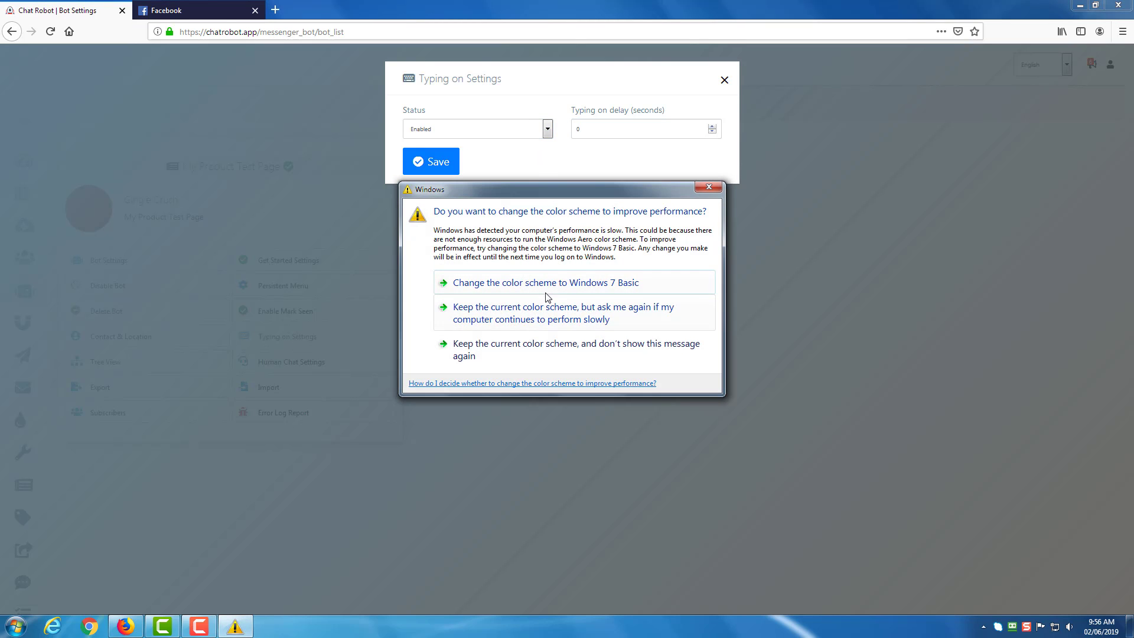
click(709, 187)
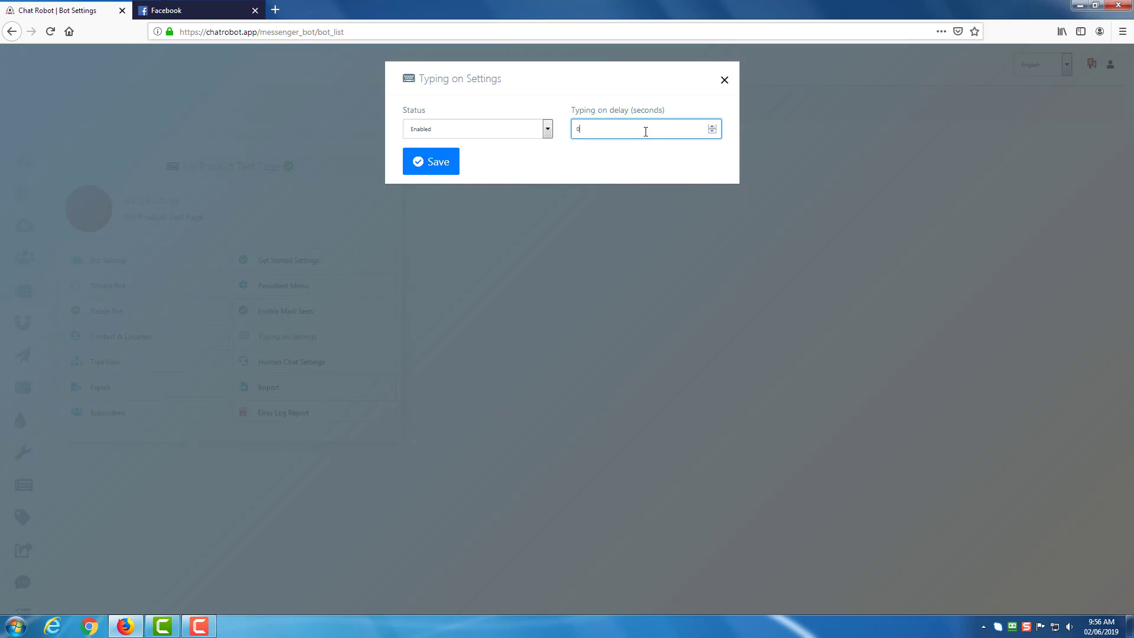
text(3)
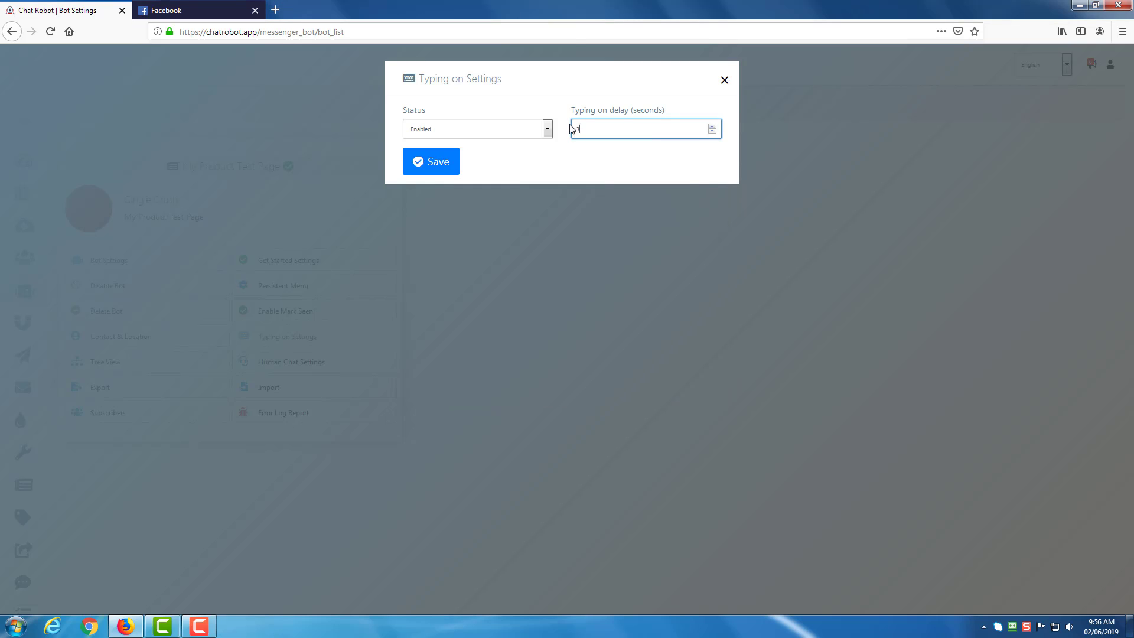
click(440, 169)
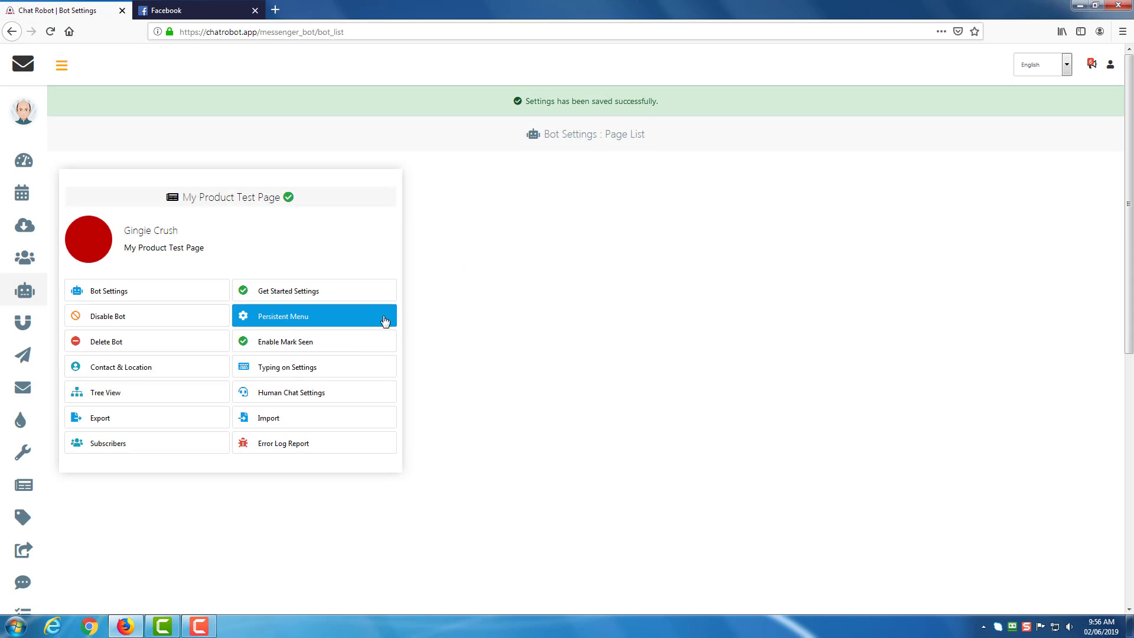
- Enable Mark Seen for My Product Test Page's bot and check its Persistent Menu page
click(286, 344)
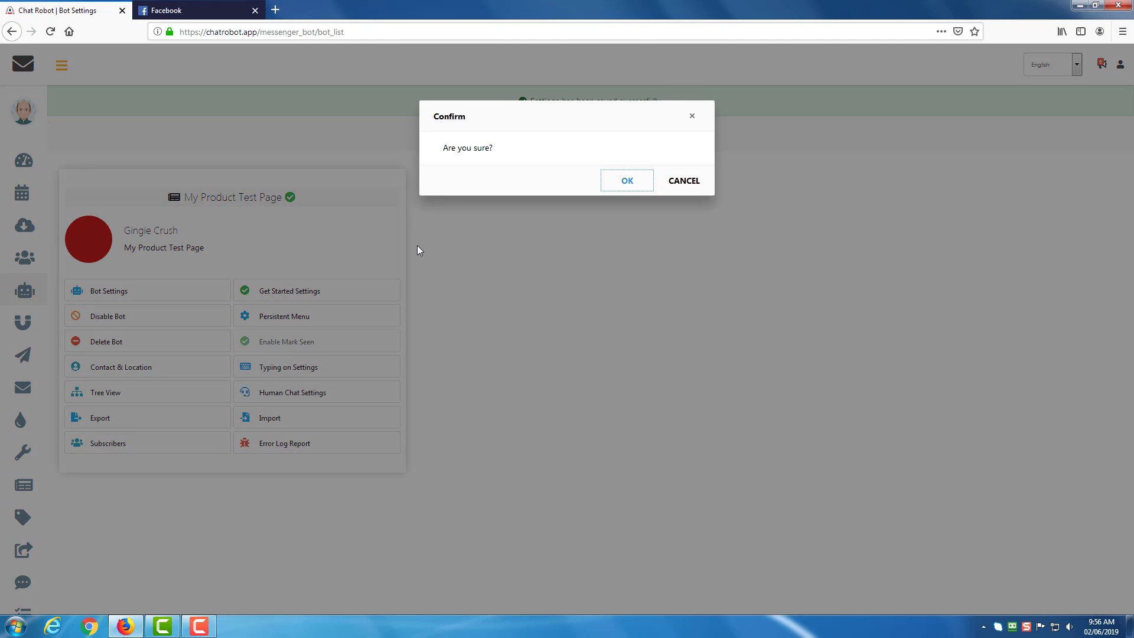
click(627, 183)
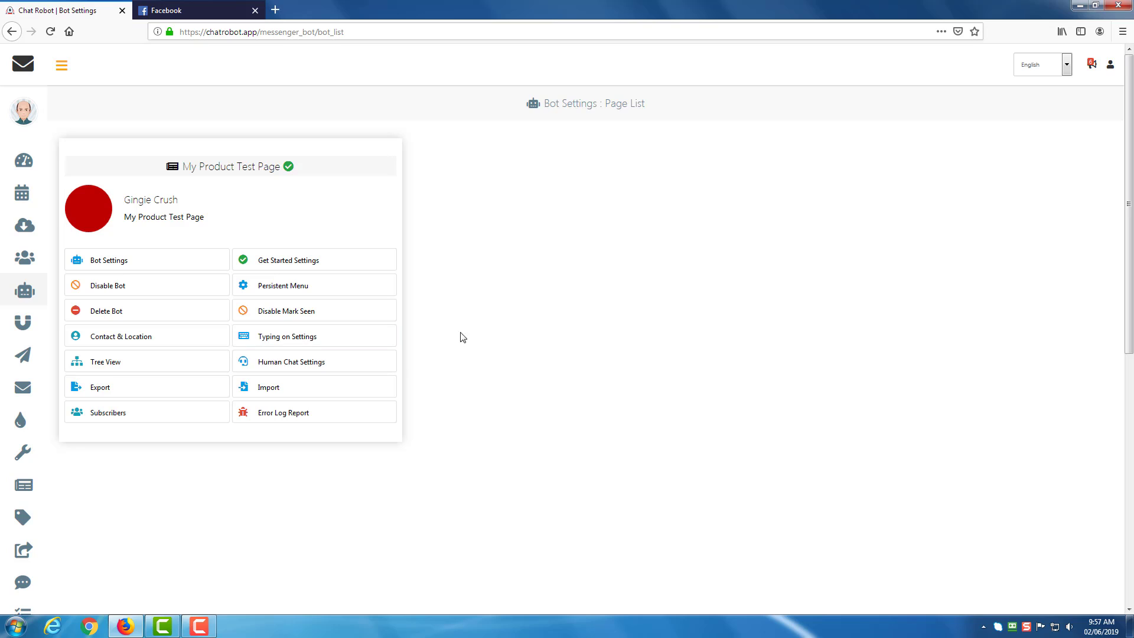
click(281, 289)
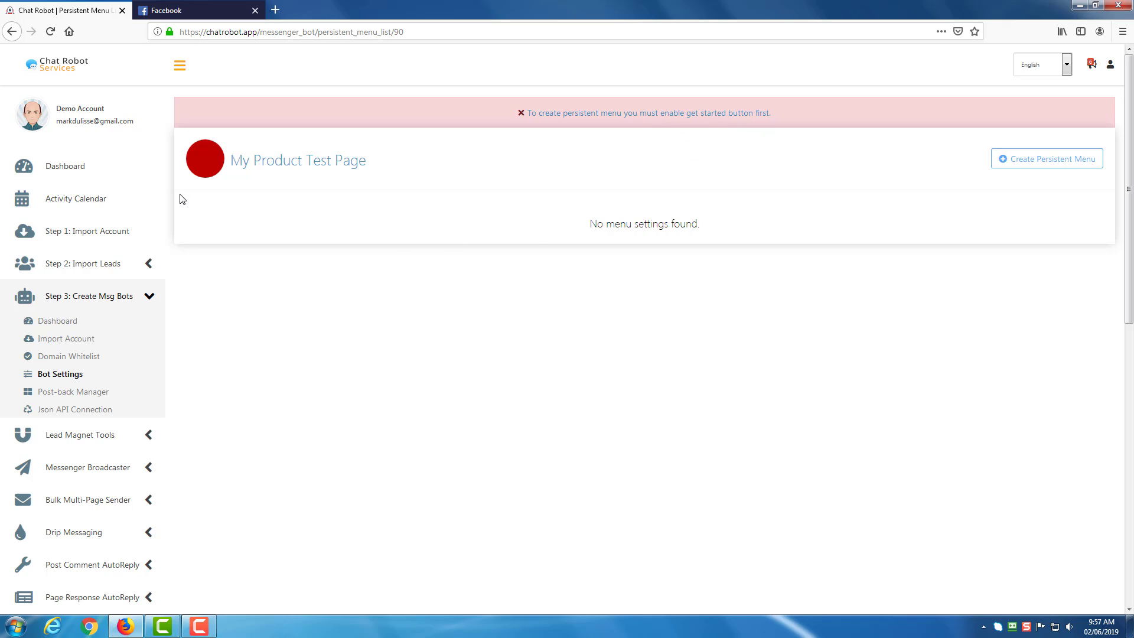
click(12, 31)
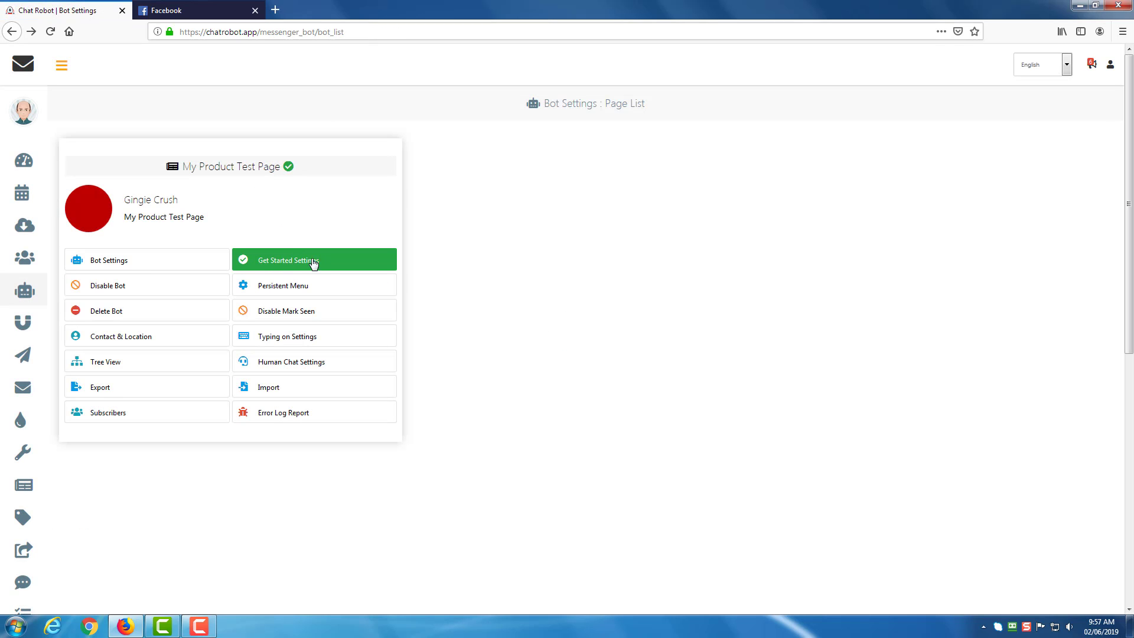
- Enable the Get Started button with the message "Hi {{user_first_name}}, welcome to my bot. Click on the Get Started button below to find out more info..." and save
click(289, 263)
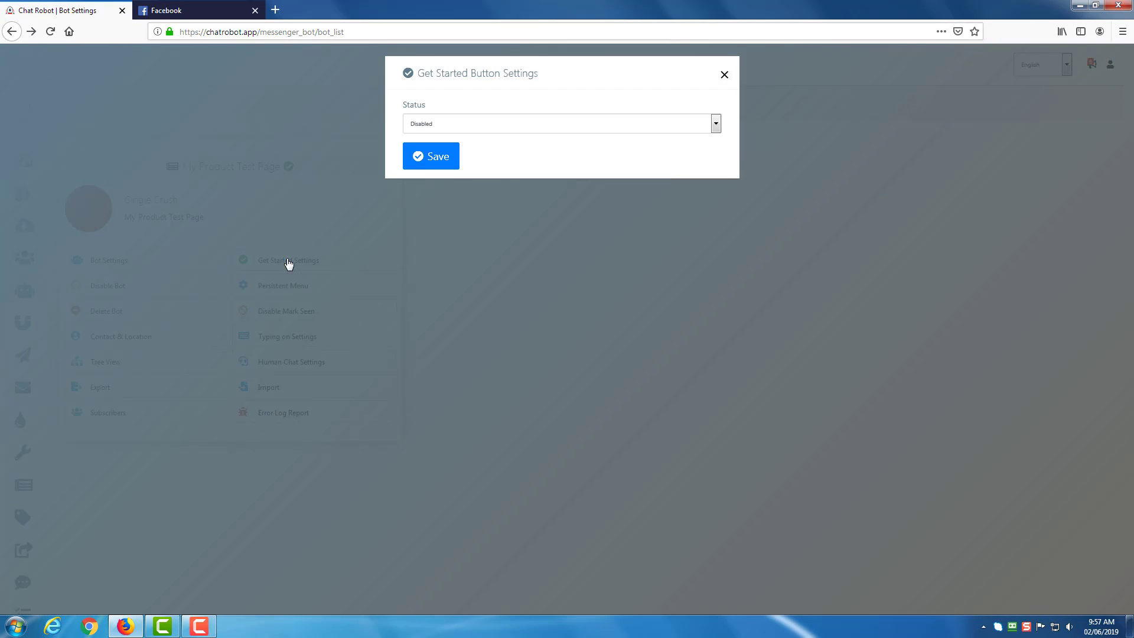
click(466, 134)
click(461, 145)
click(435, 175)
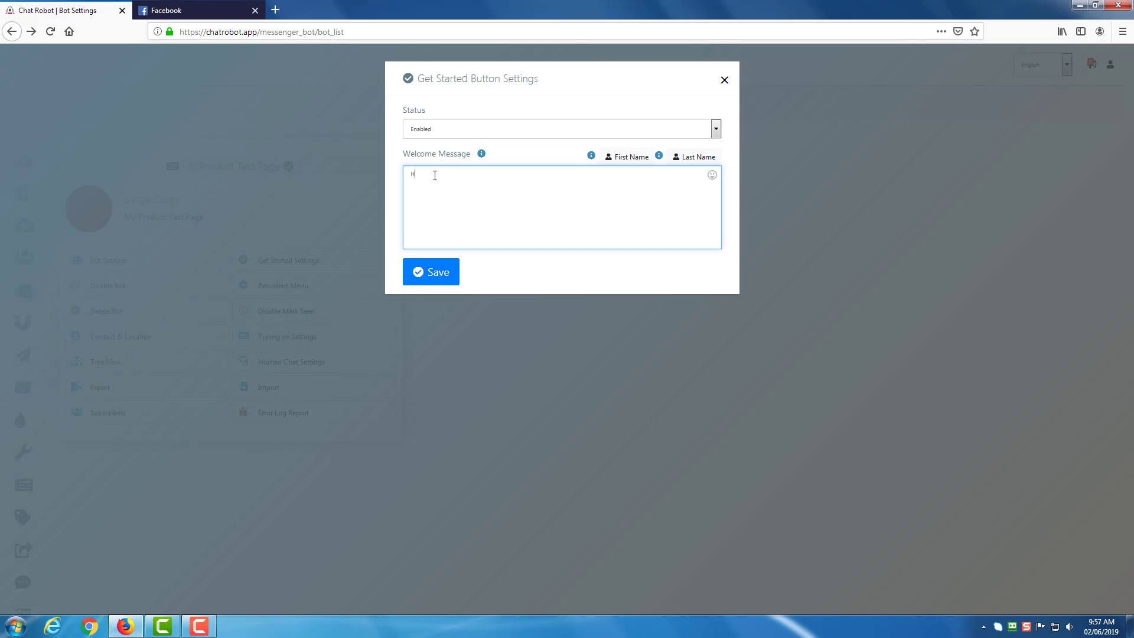
text(Hi)
click(609, 156)
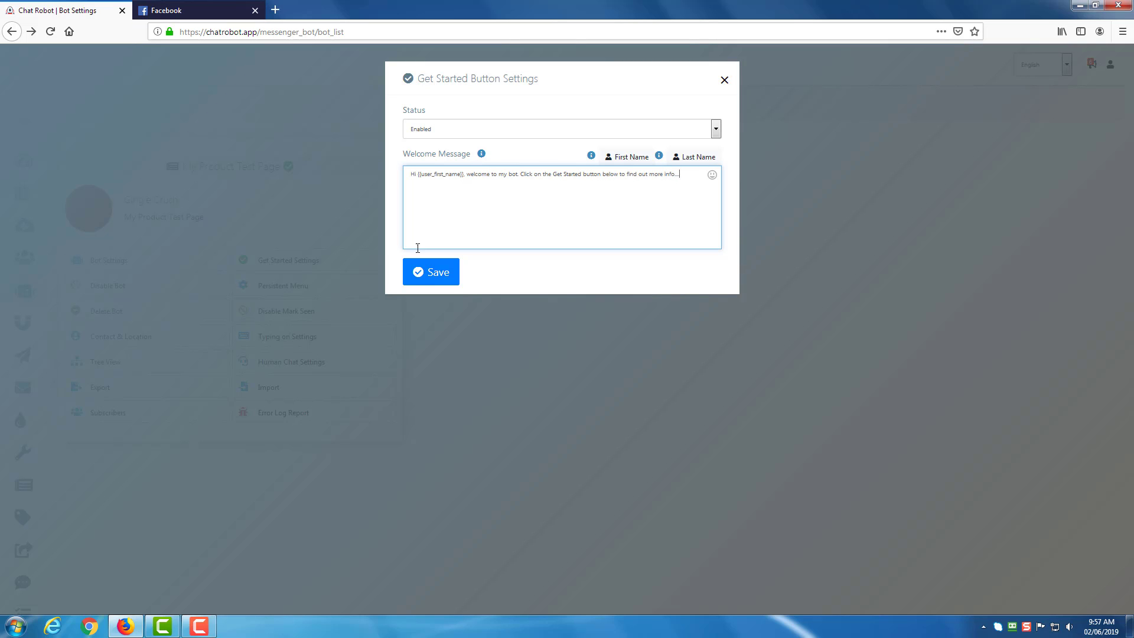
click(417, 275)
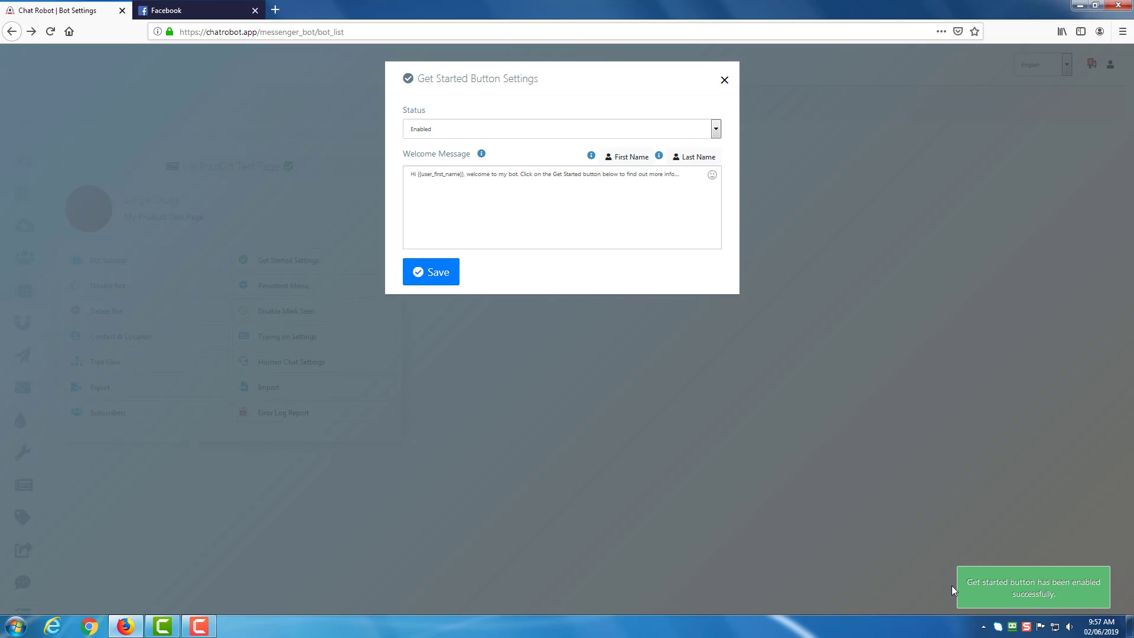
click(723, 81)
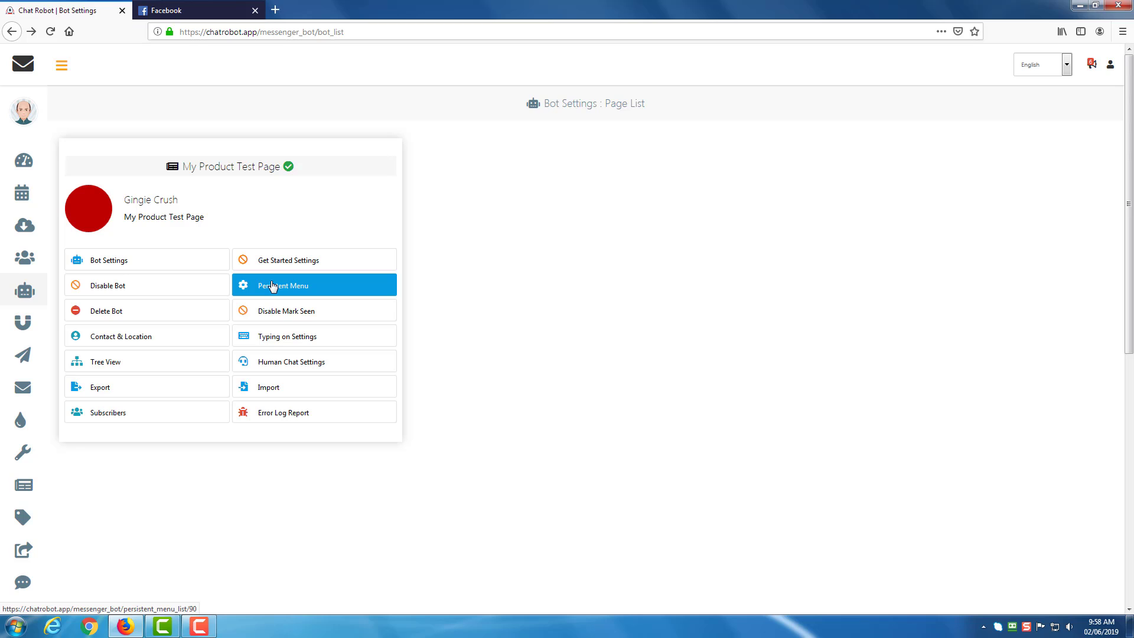
- Start creating a persistent menu for My Product Test Page with the Default locale
click(272, 286)
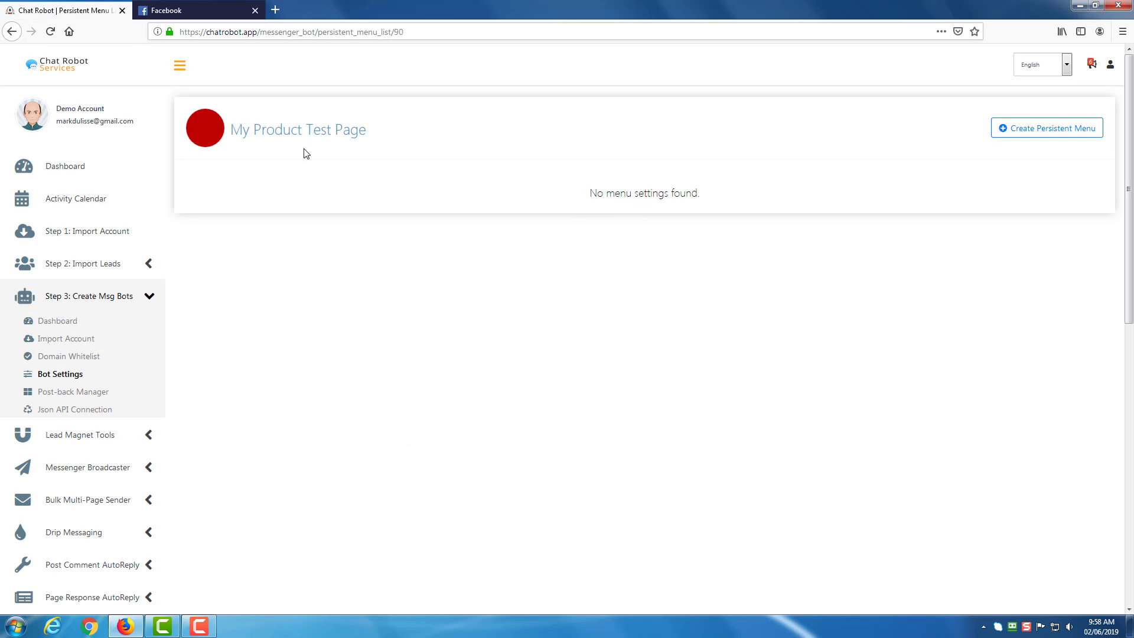
click(1056, 132)
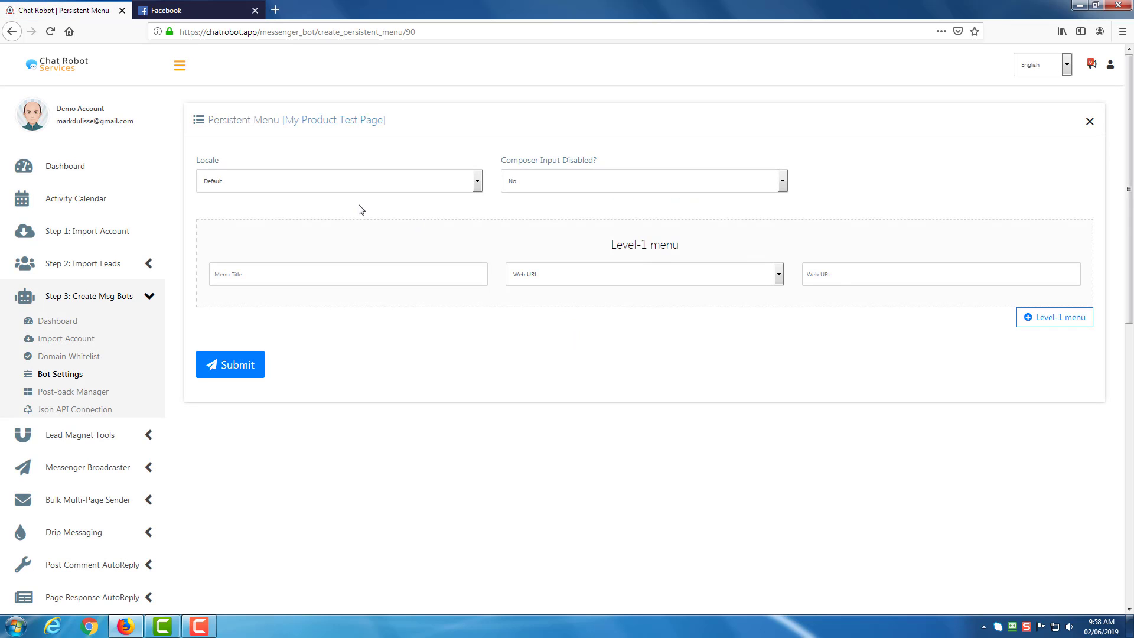
click(357, 189)
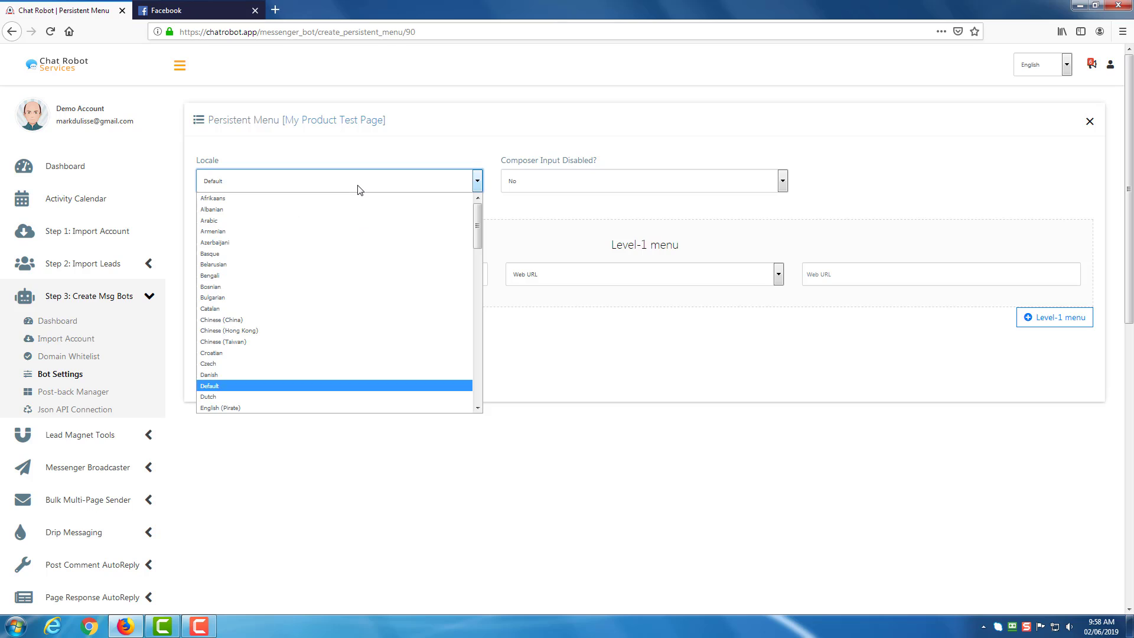
click(281, 386)
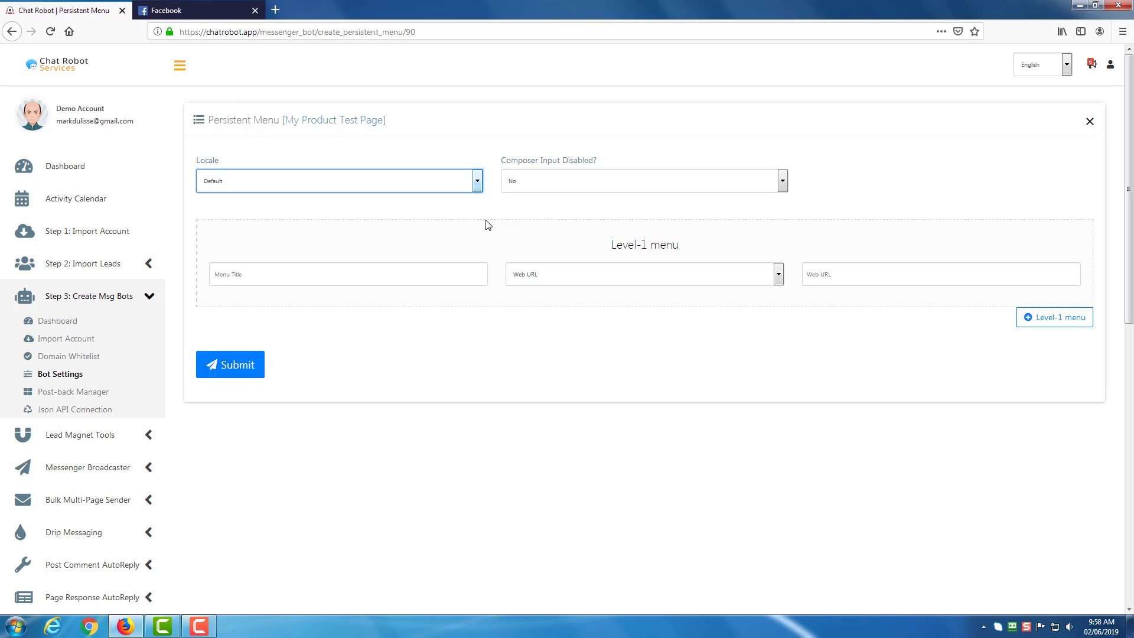
- Title the first level-1 menu item Support, with type Web URL and the support website's https address
click(409, 277)
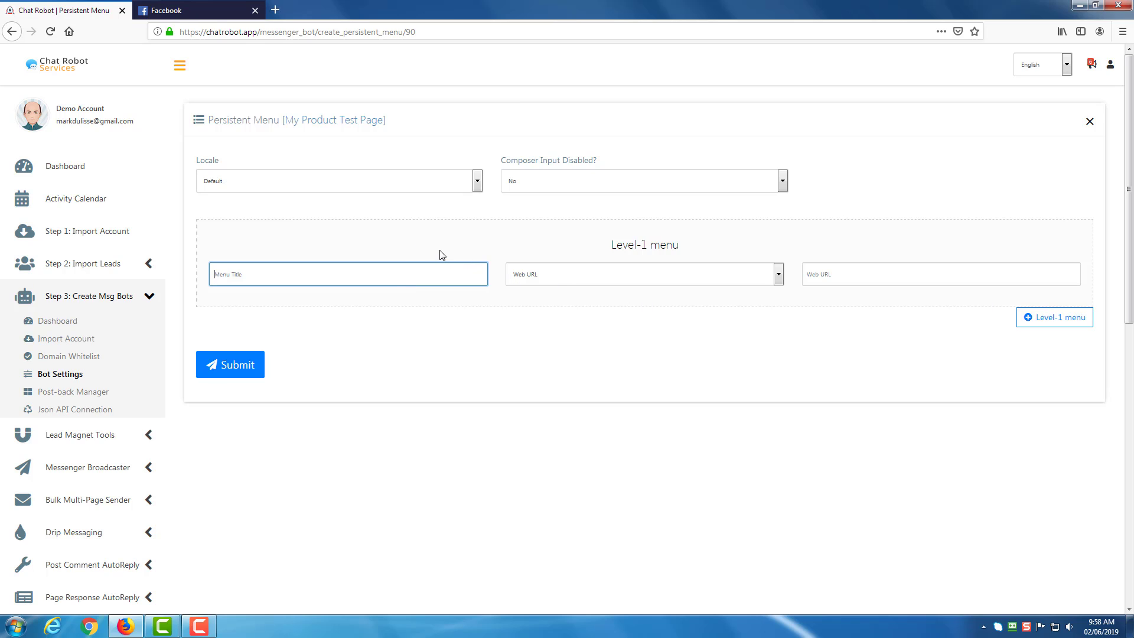
text(Support)
click(580, 282)
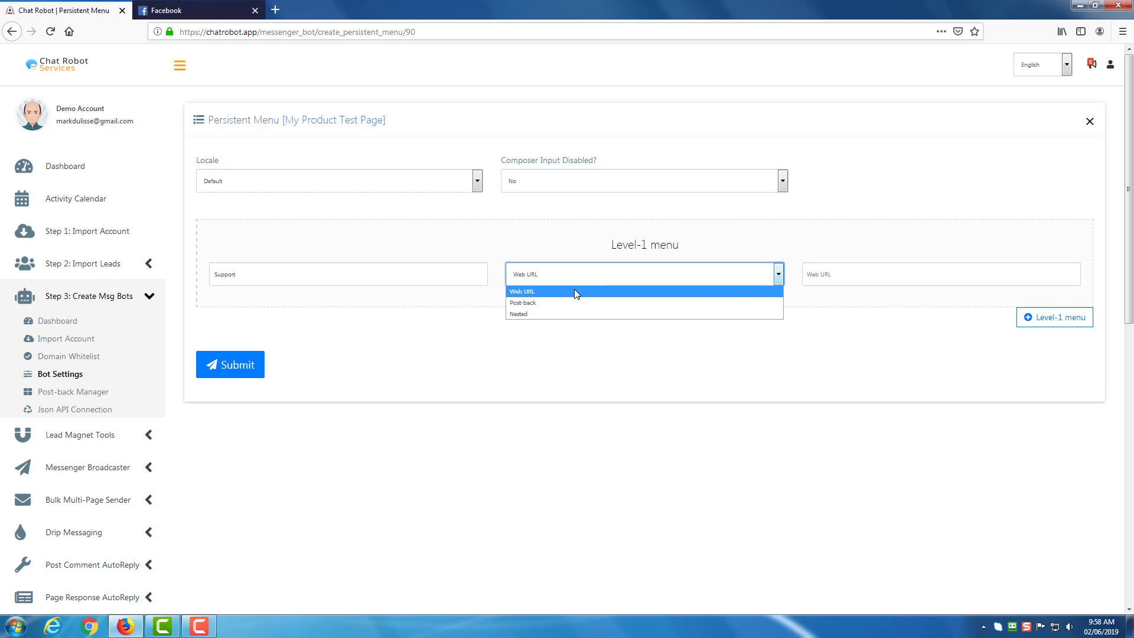
click(575, 291)
click(817, 279)
text(https)
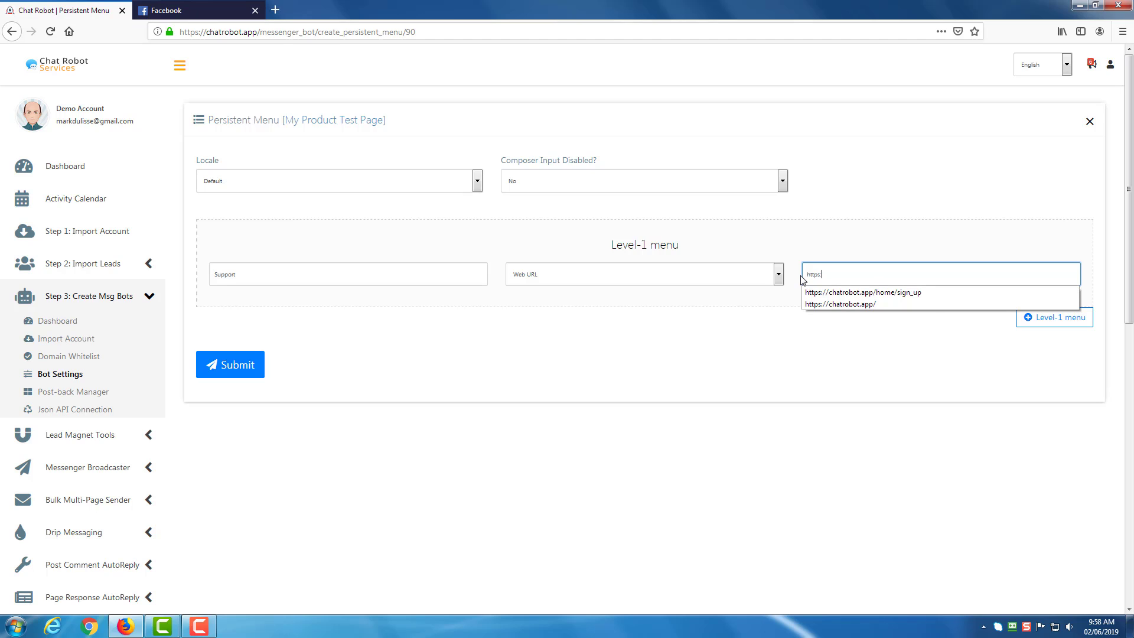
text(://www.markdulissesupport.com)
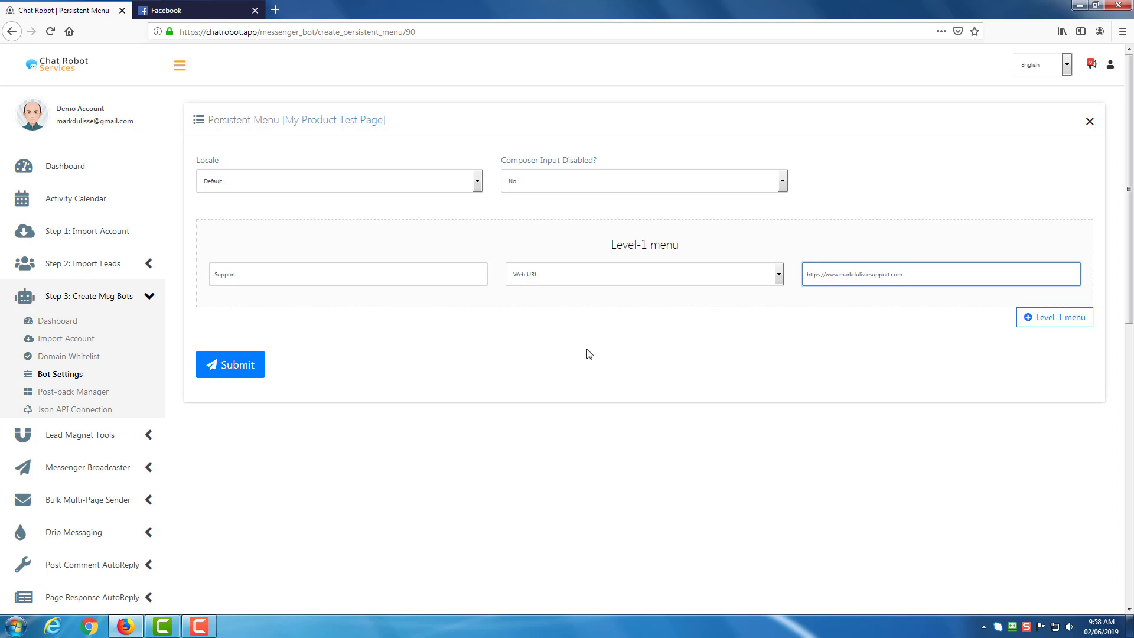
- Try a second level-1 item titled Get Started Now with nested level-2 and level-3 menus, and remove that item
click(1028, 319)
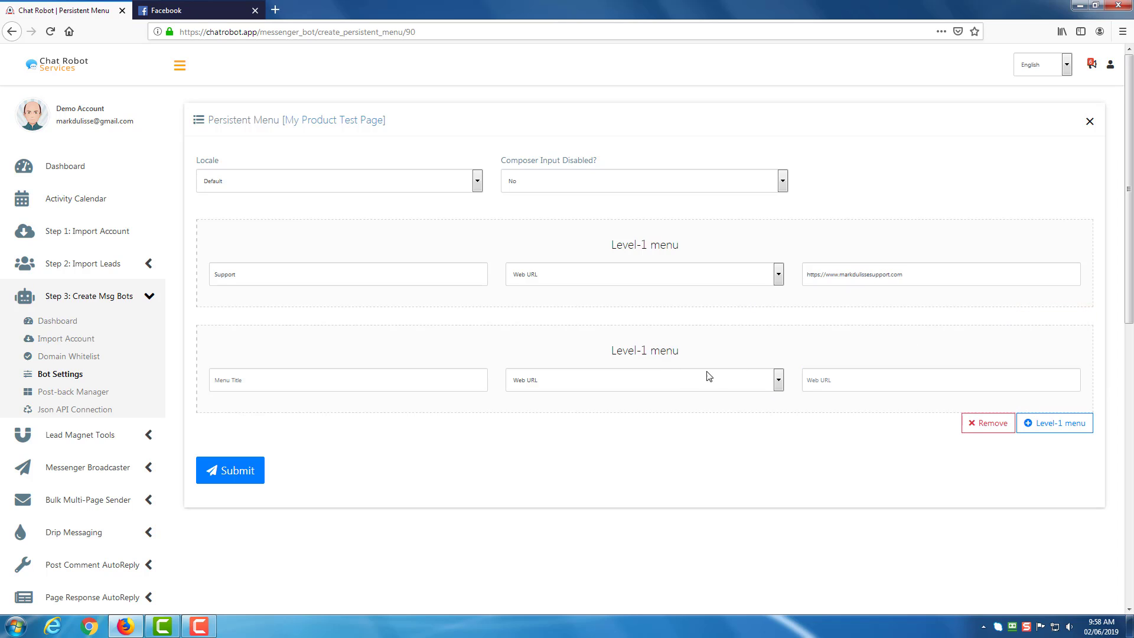
click(431, 378)
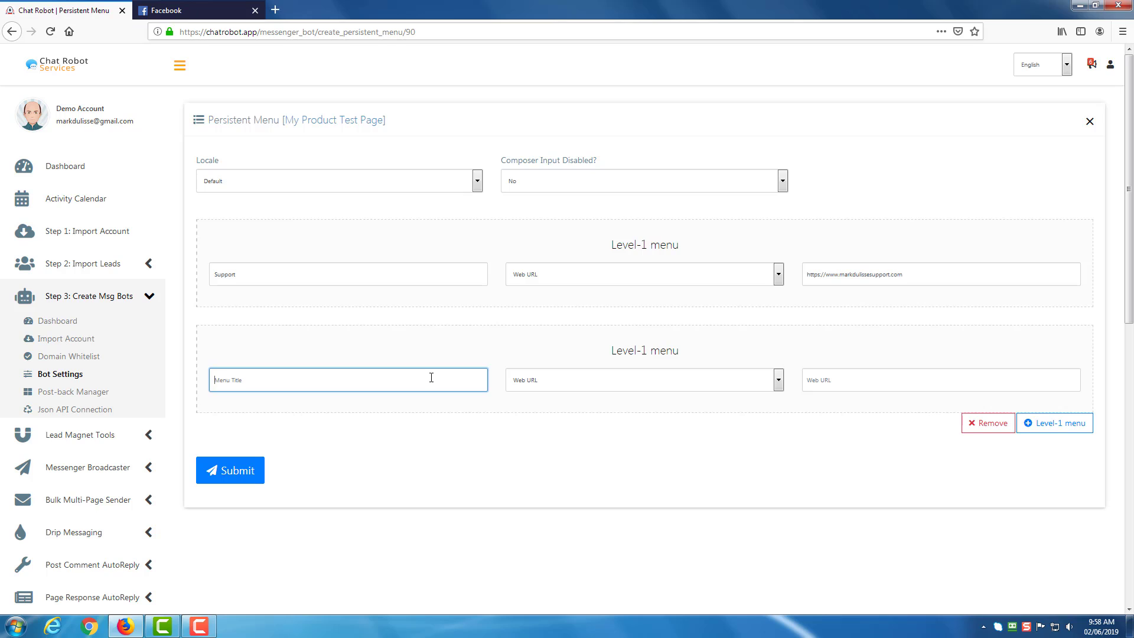
text(Get Started Now)
click(561, 378)
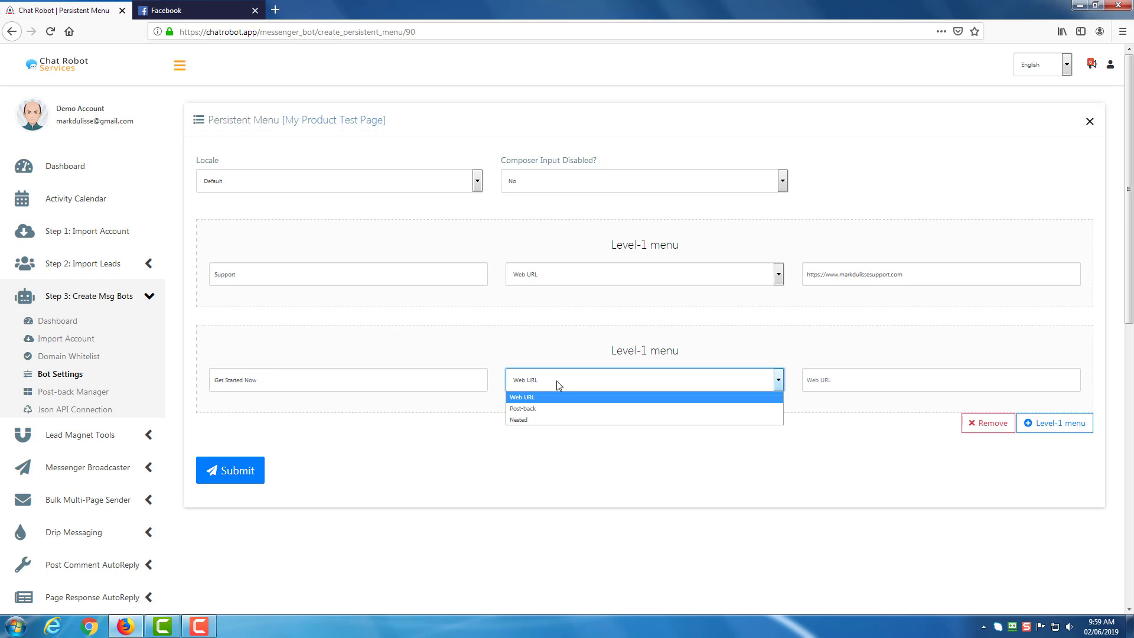
click(549, 418)
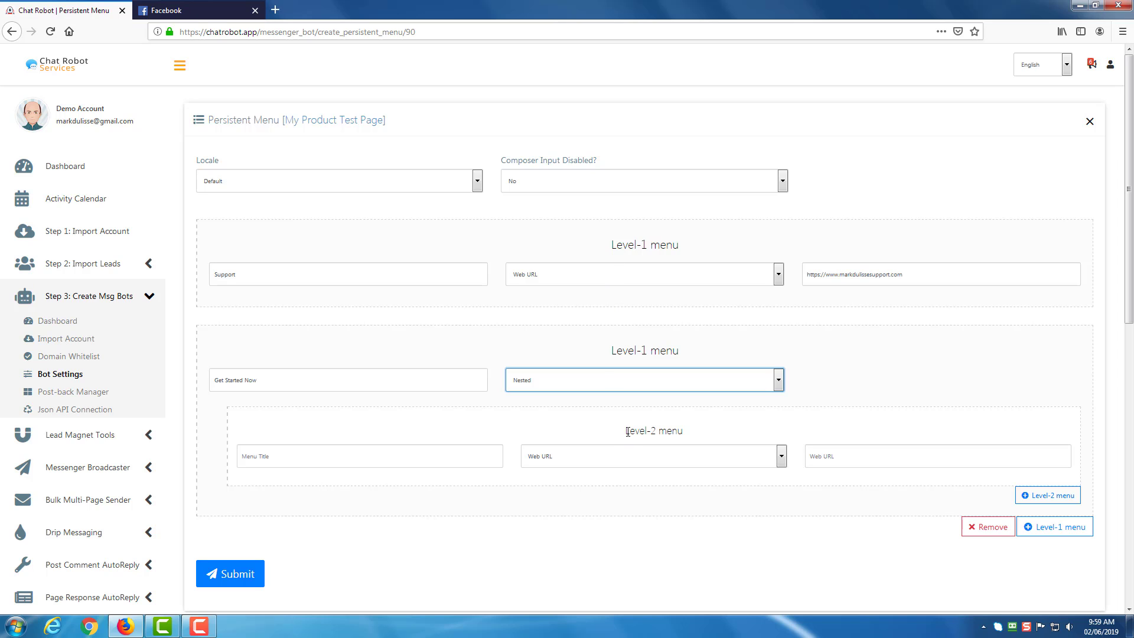
scroll(627, 432, down, 2)
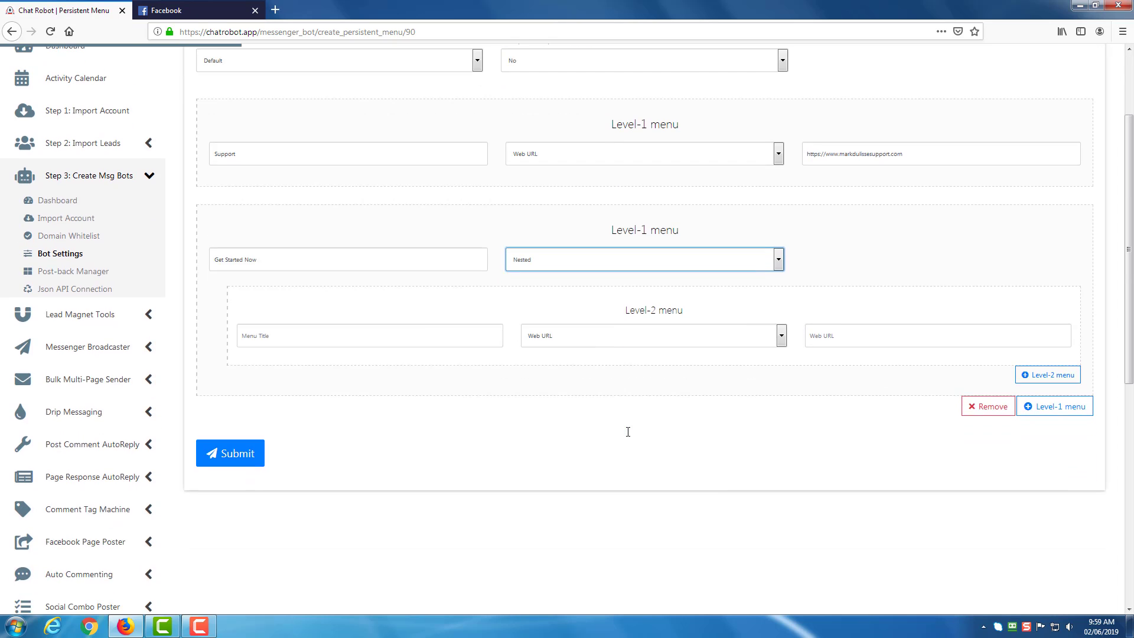
click(704, 335)
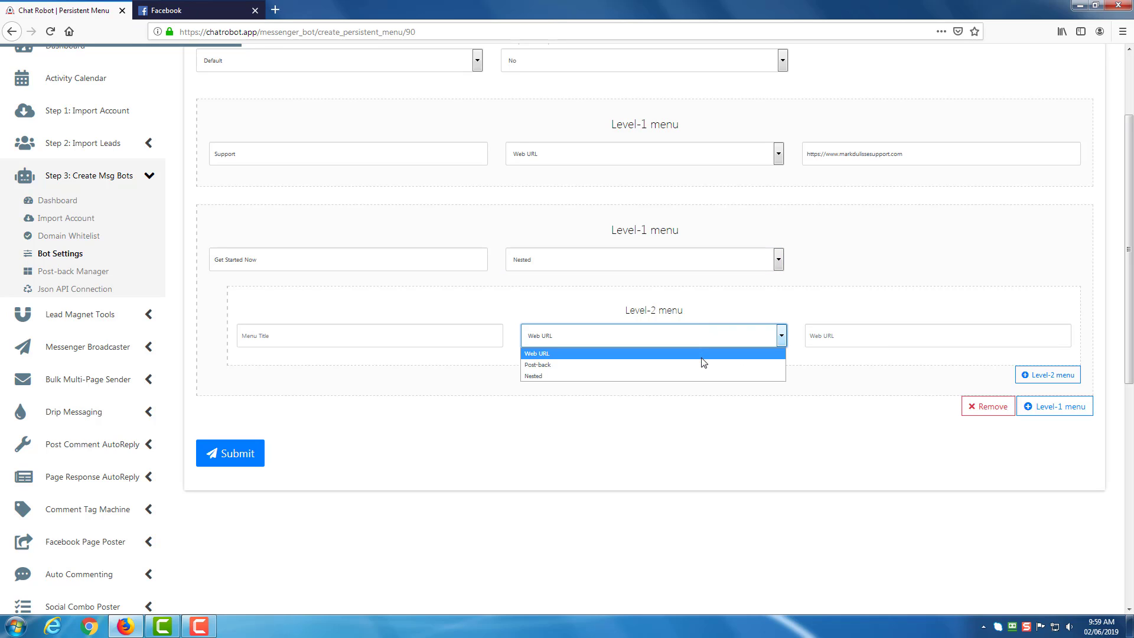
click(703, 375)
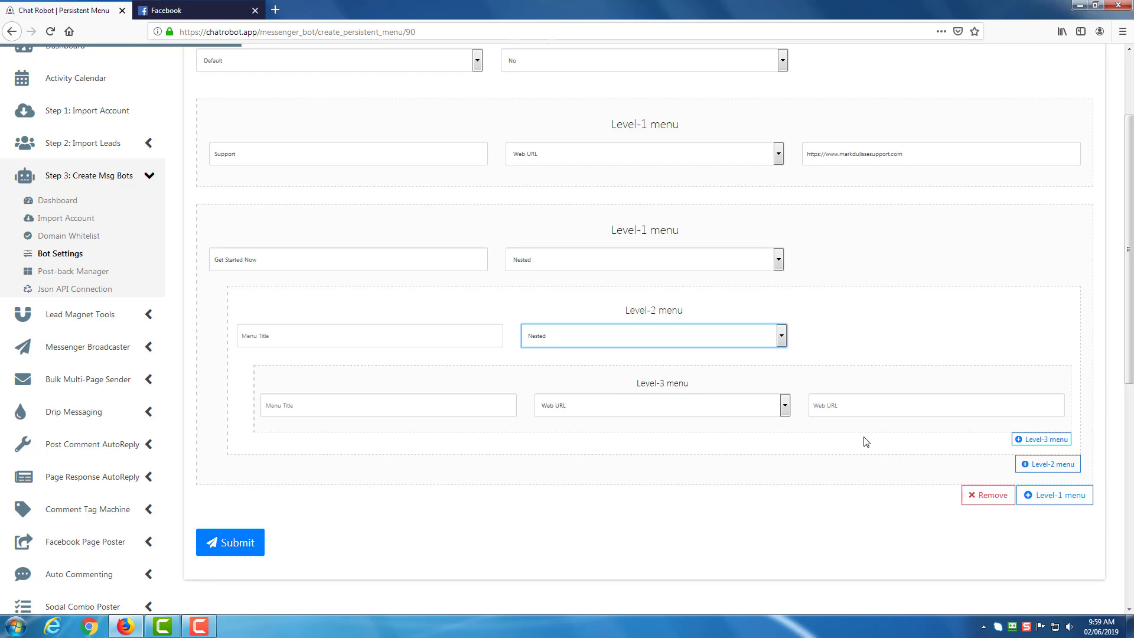
click(991, 494)
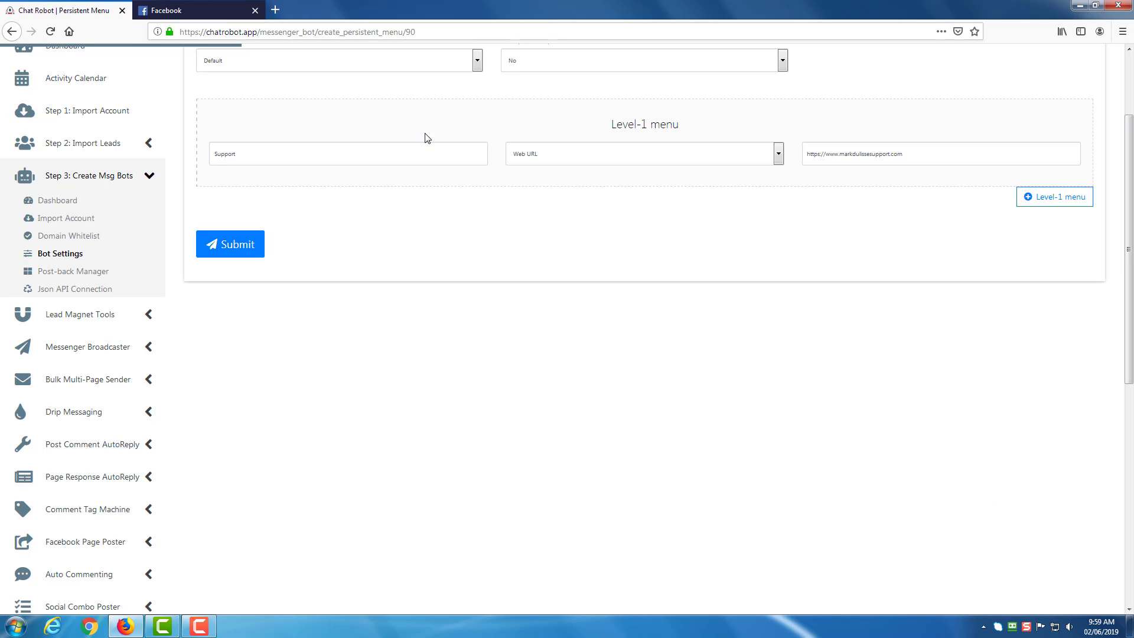
scroll(431, 139, up, 3)
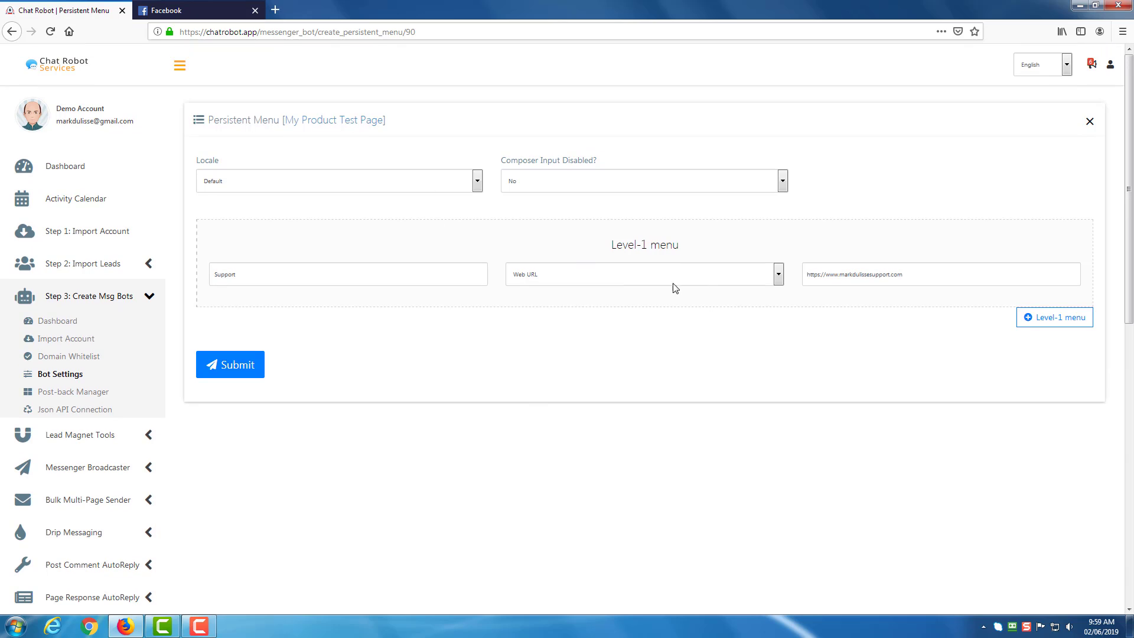
- Add a second level-1 menu item titled Get Started Now below the Support item
click(1041, 316)
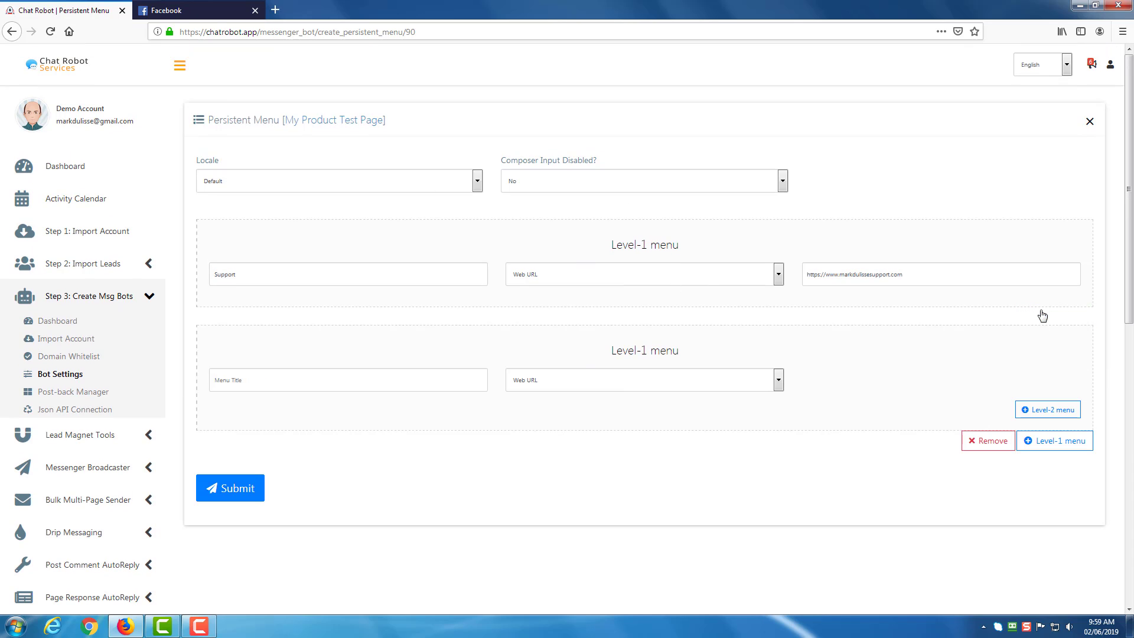
click(357, 378)
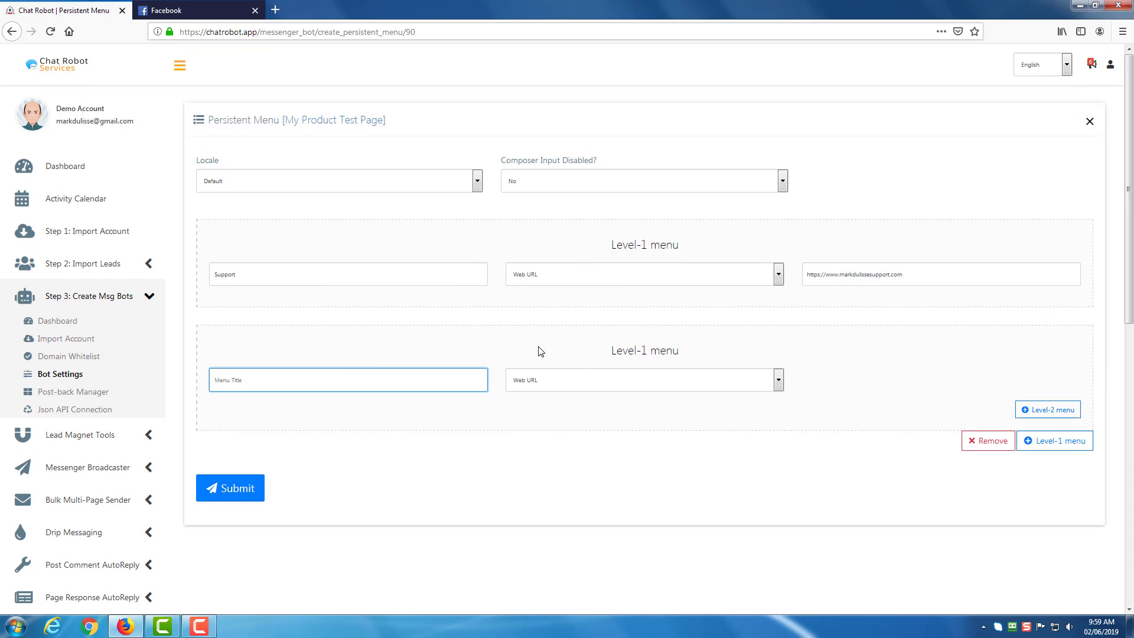
click(414, 380)
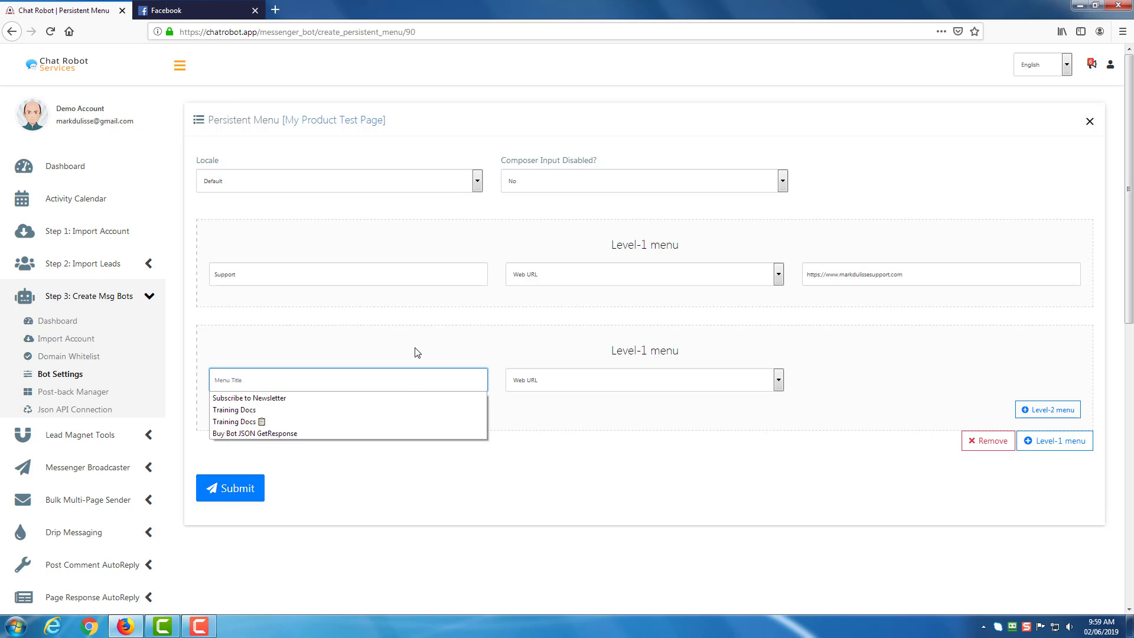
text(Get Started Now)
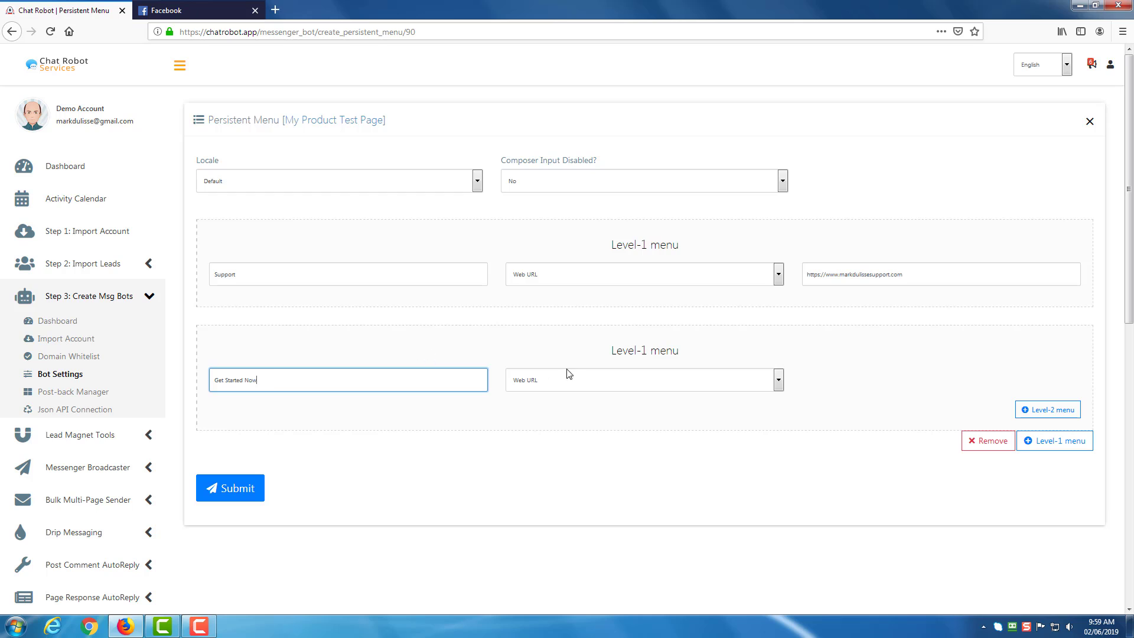
- Switch the Get Started Now item's type to Post-back and back to Web URL to restore its address field
click(568, 375)
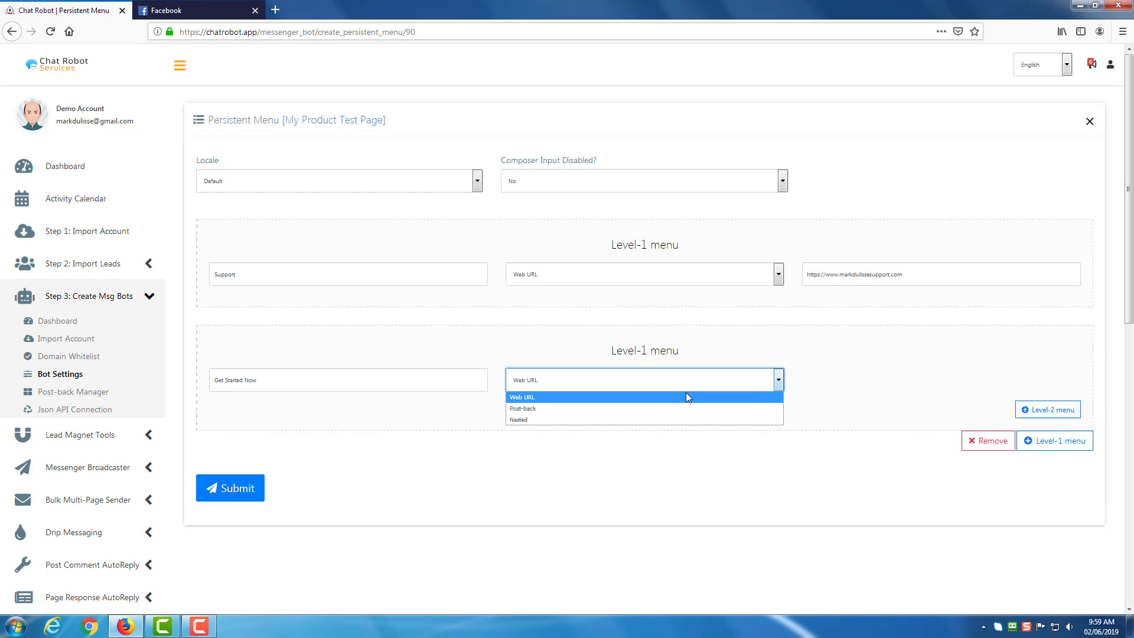
click(685, 393)
click(758, 389)
click(722, 398)
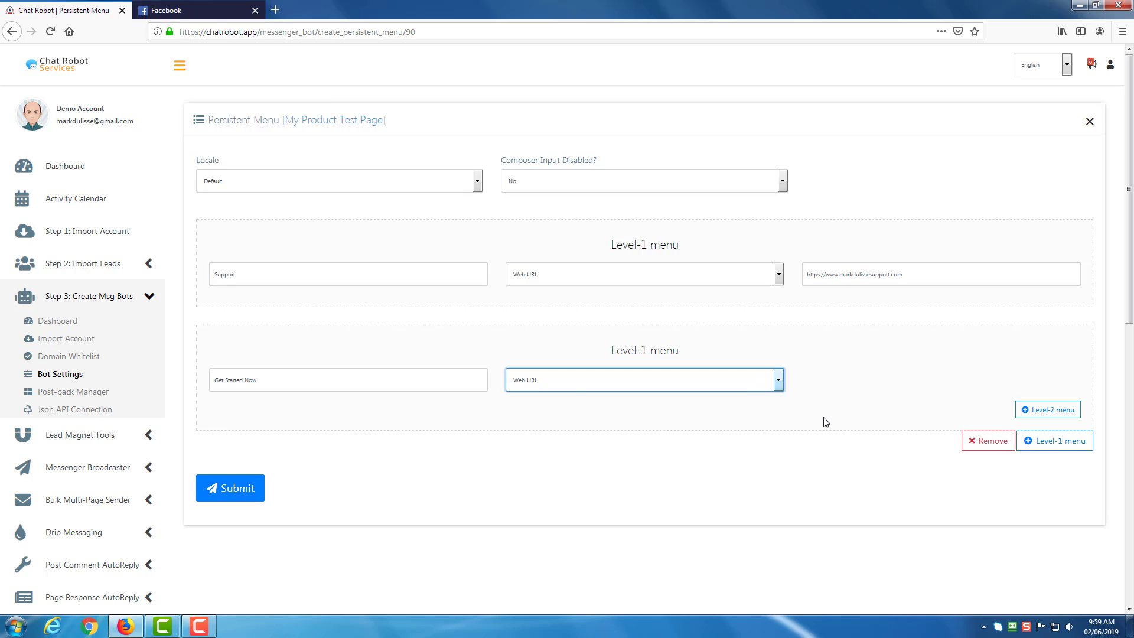
click(571, 388)
click(558, 406)
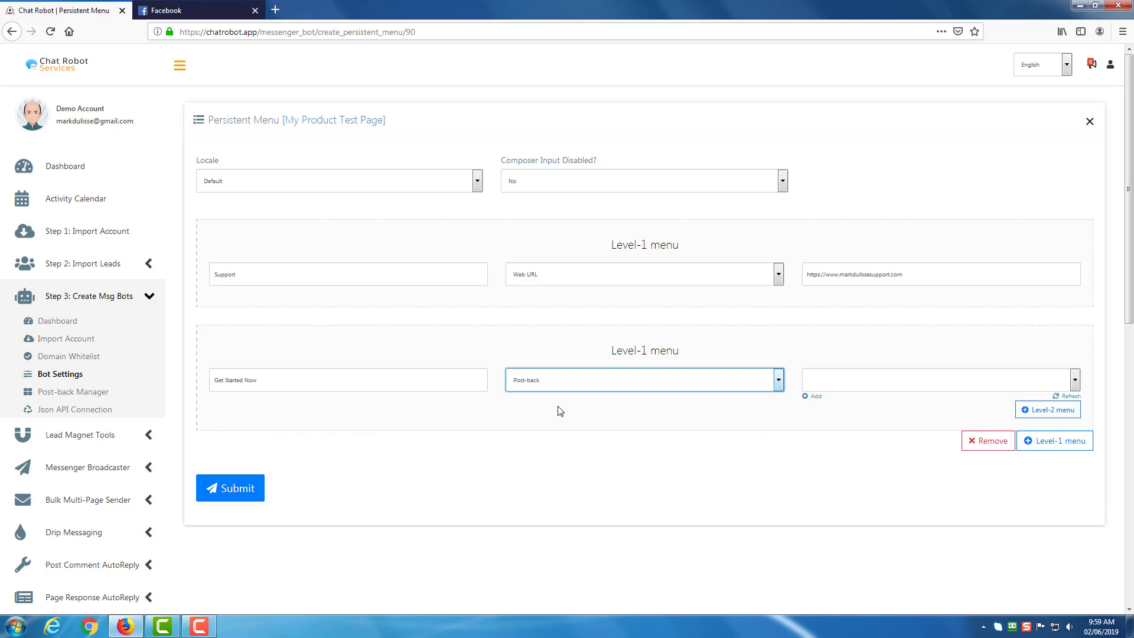
click(781, 387)
click(765, 394)
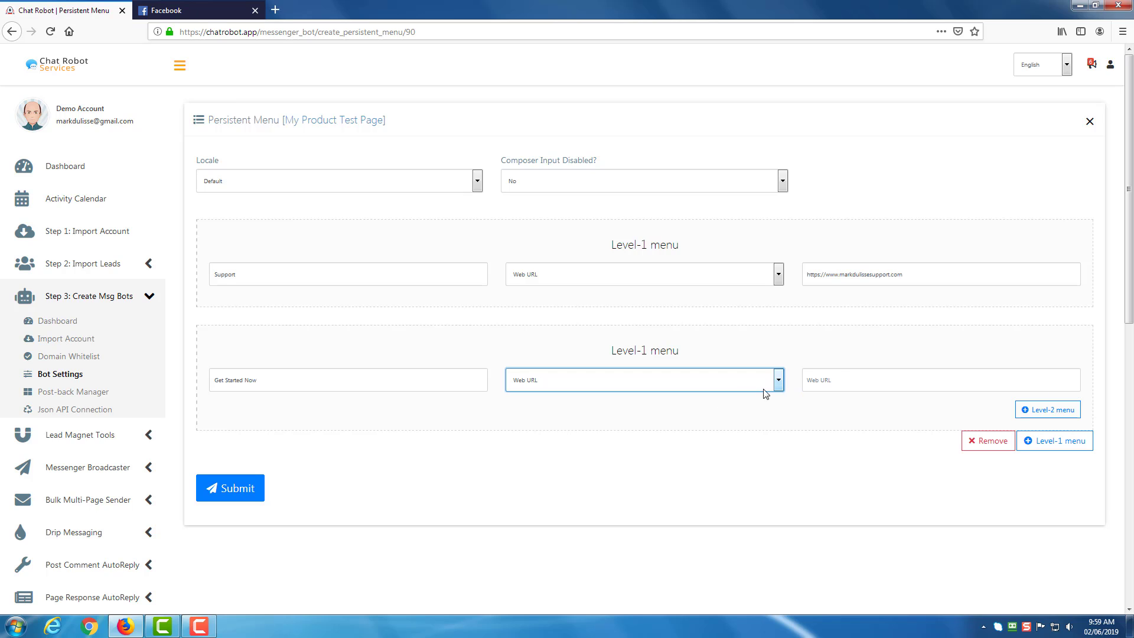
click(837, 380)
text(https)
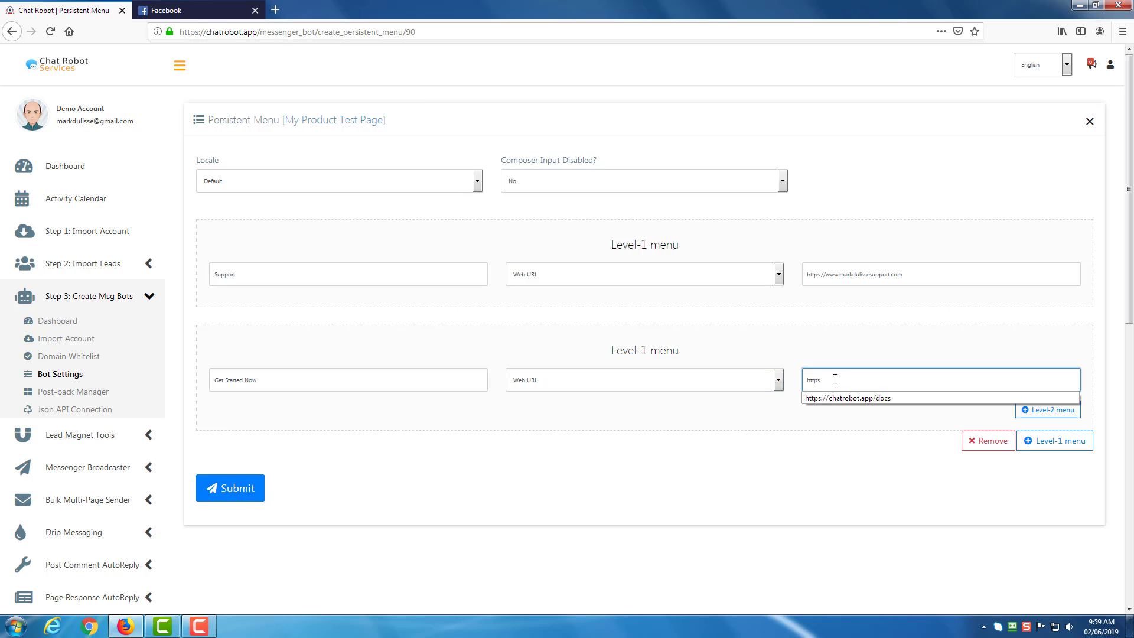
text(://)
click(841, 397)
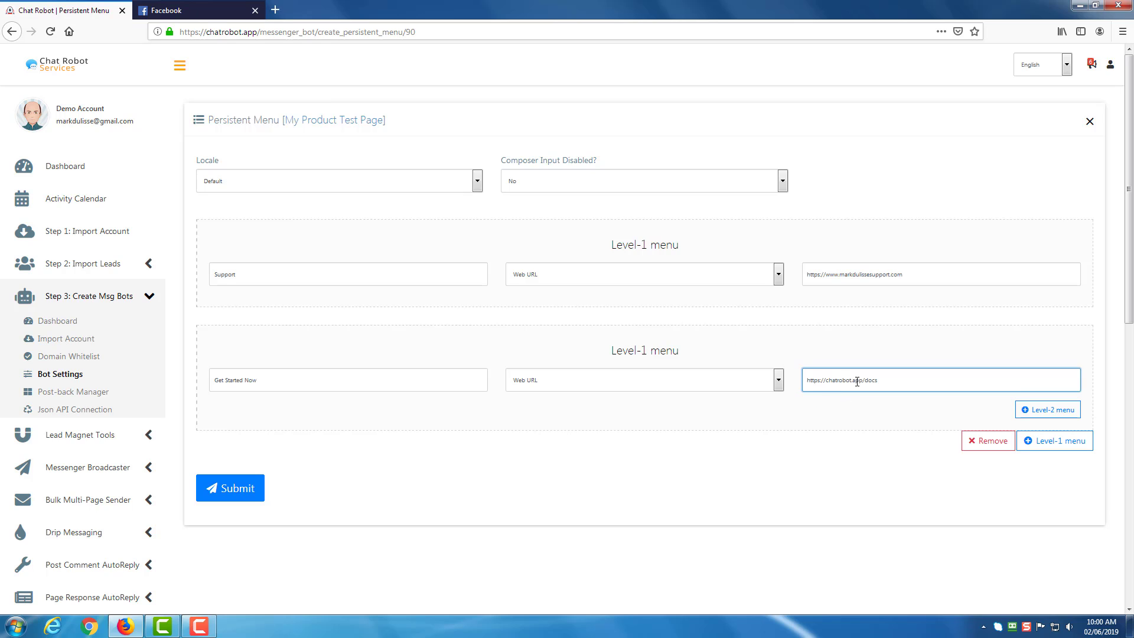
drag(864, 380, 903, 380)
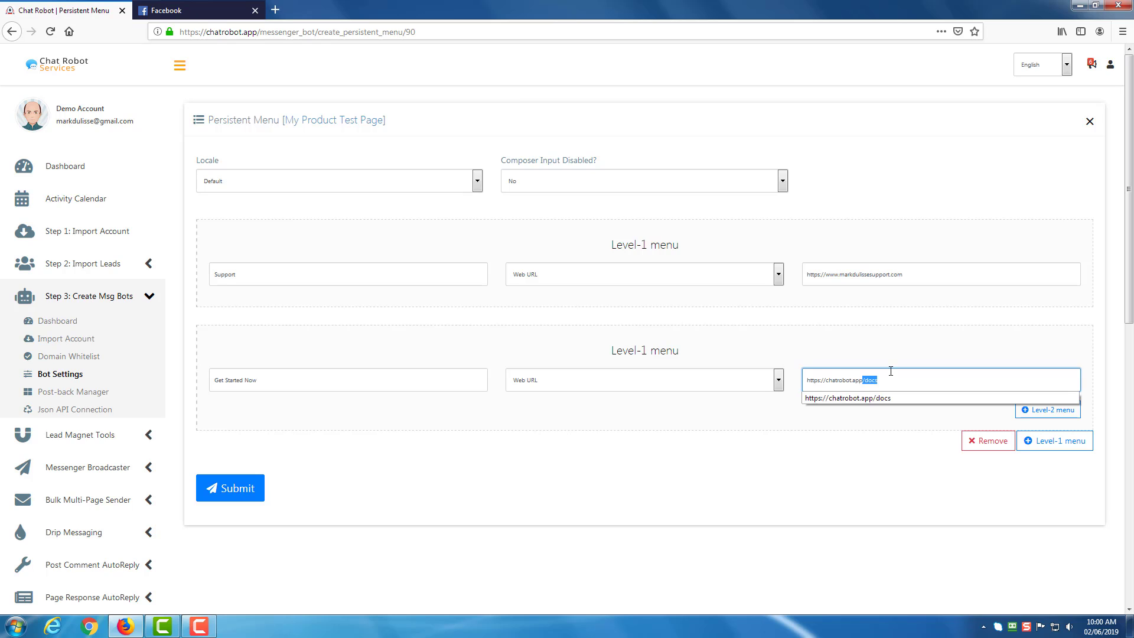
key(BackSpace)
click(846, 437)
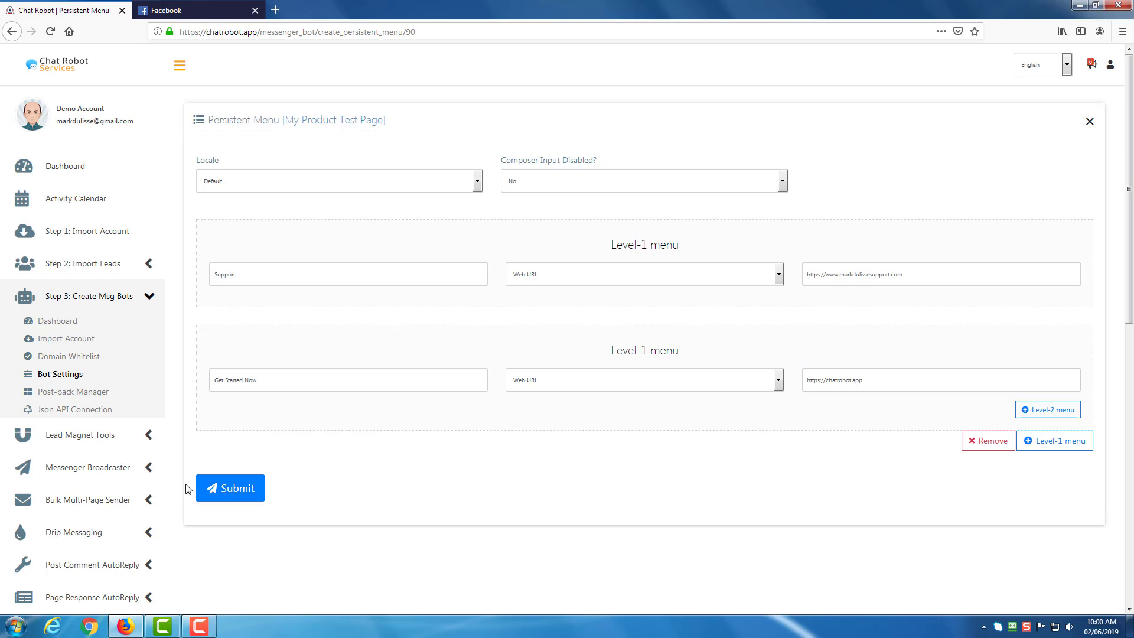
click(233, 490)
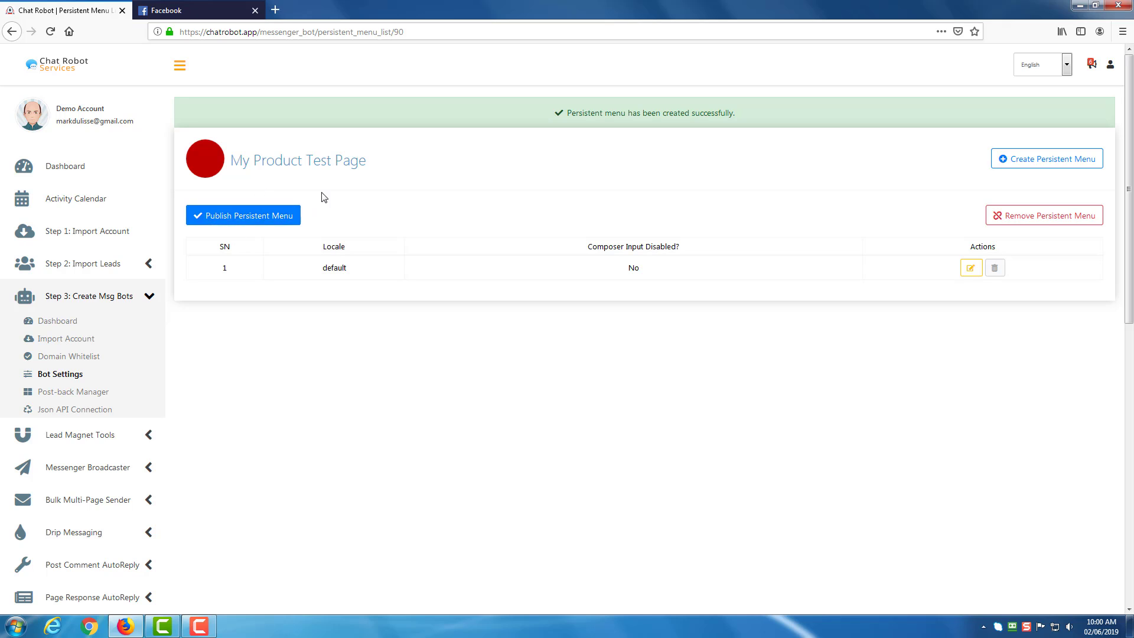
- Publish the persistent menu and view the page's Chat with Human settings, closing them without changes
click(243, 218)
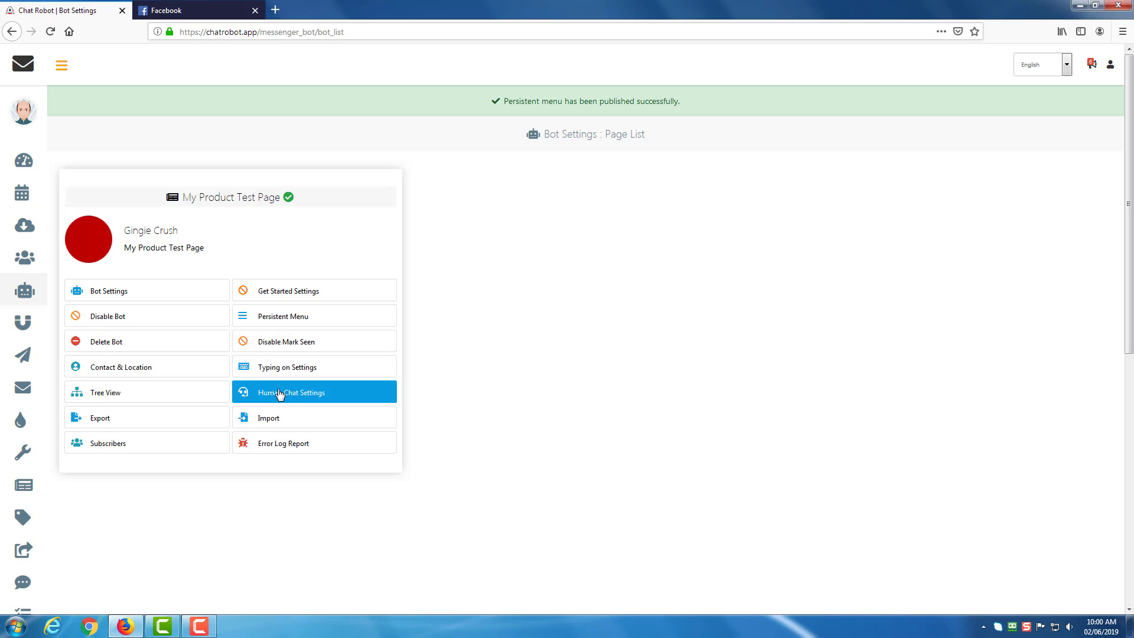
click(280, 393)
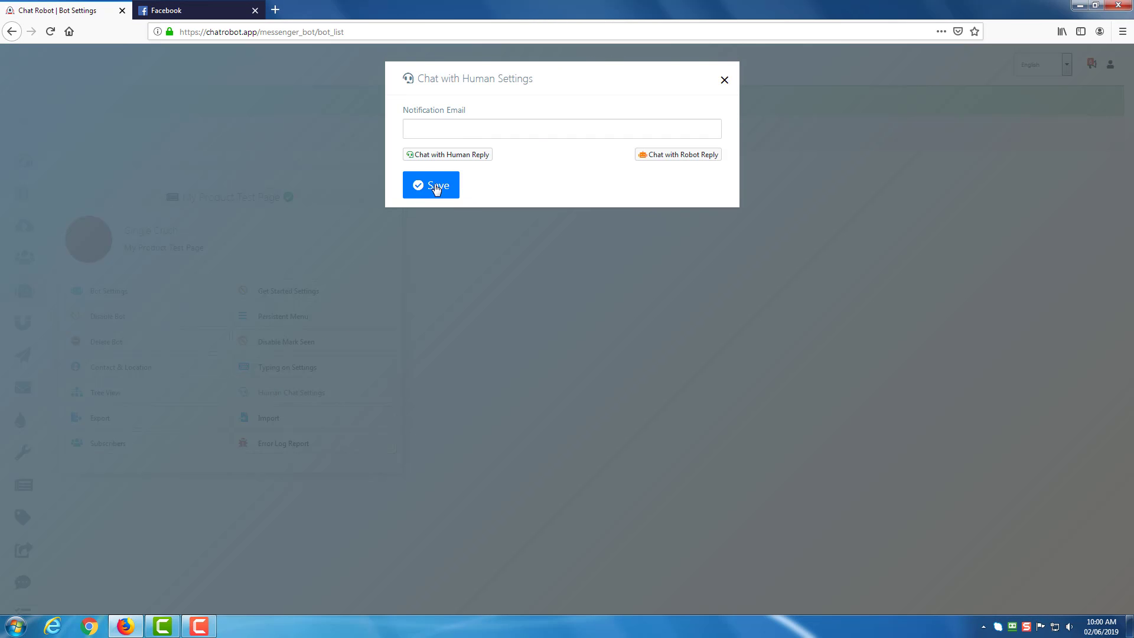
click(460, 130)
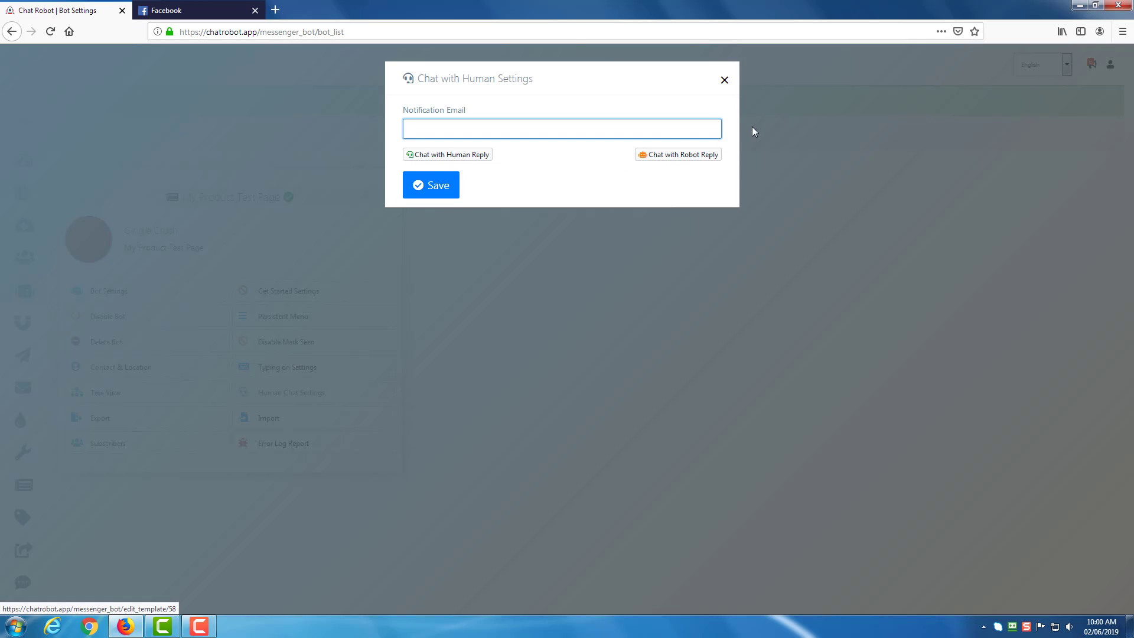
click(725, 81)
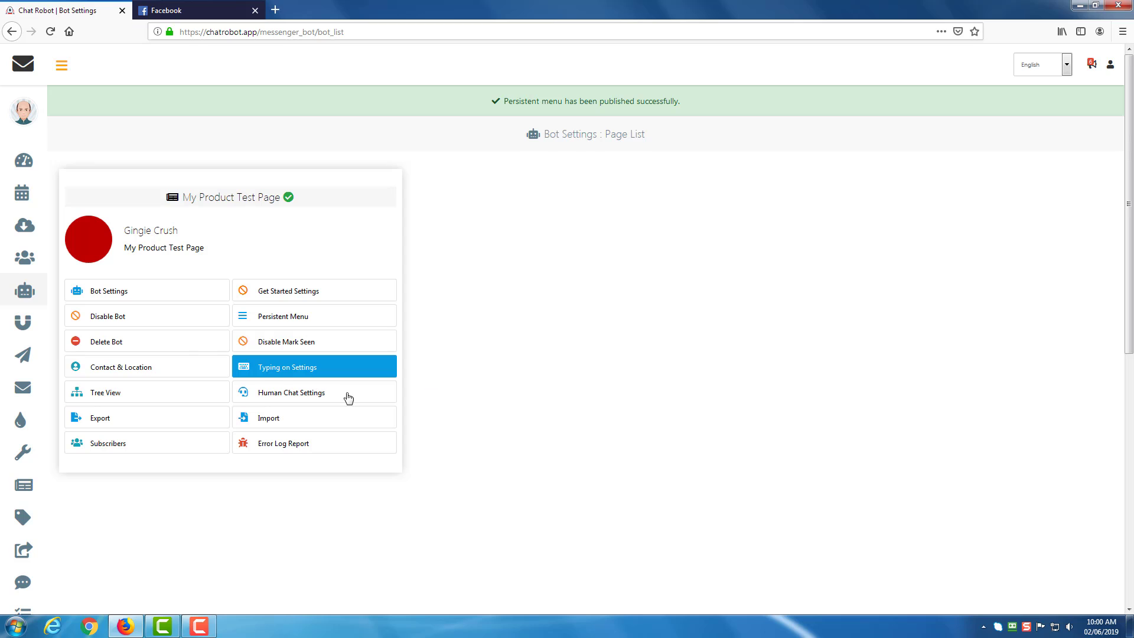
- Start a new bot setting for My Product Test Page and review the available reply template types
click(110, 298)
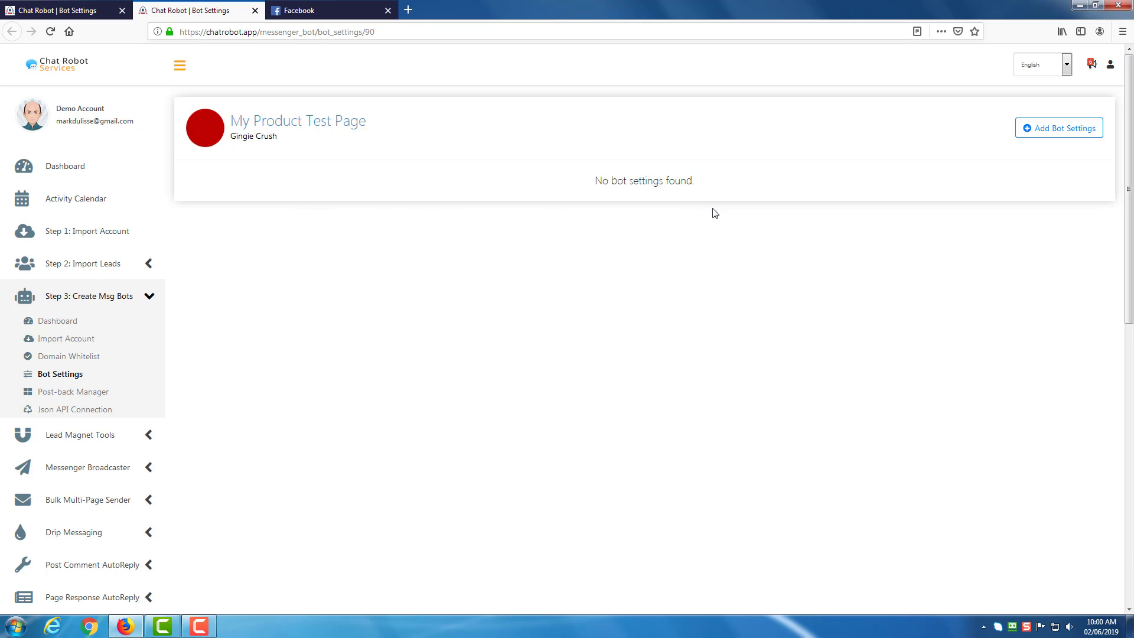
click(1024, 134)
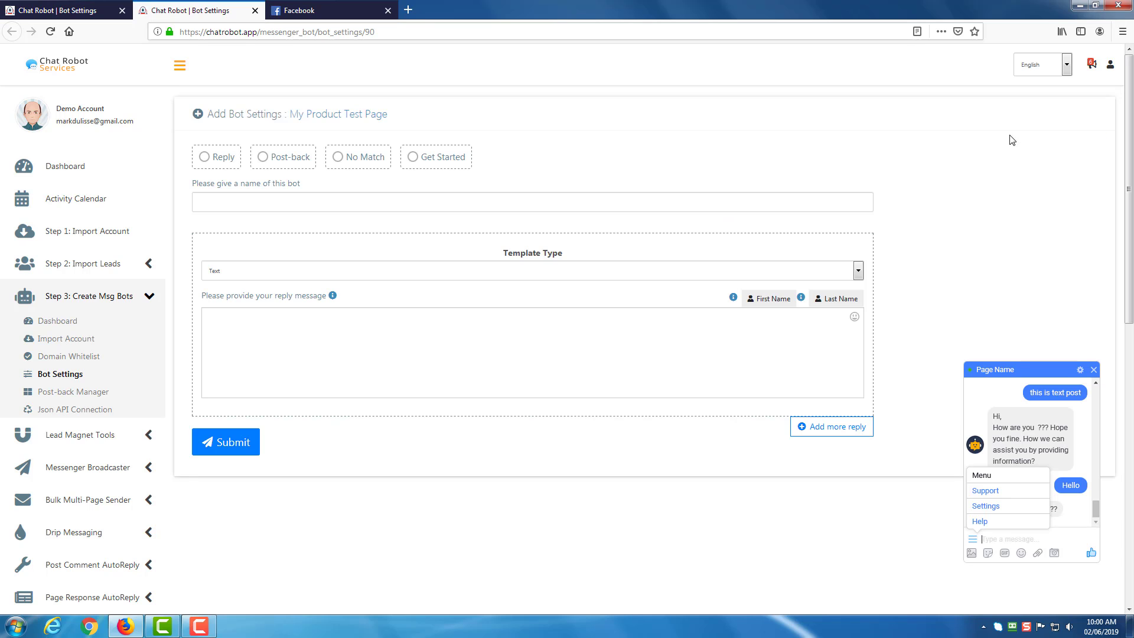
click(311, 203)
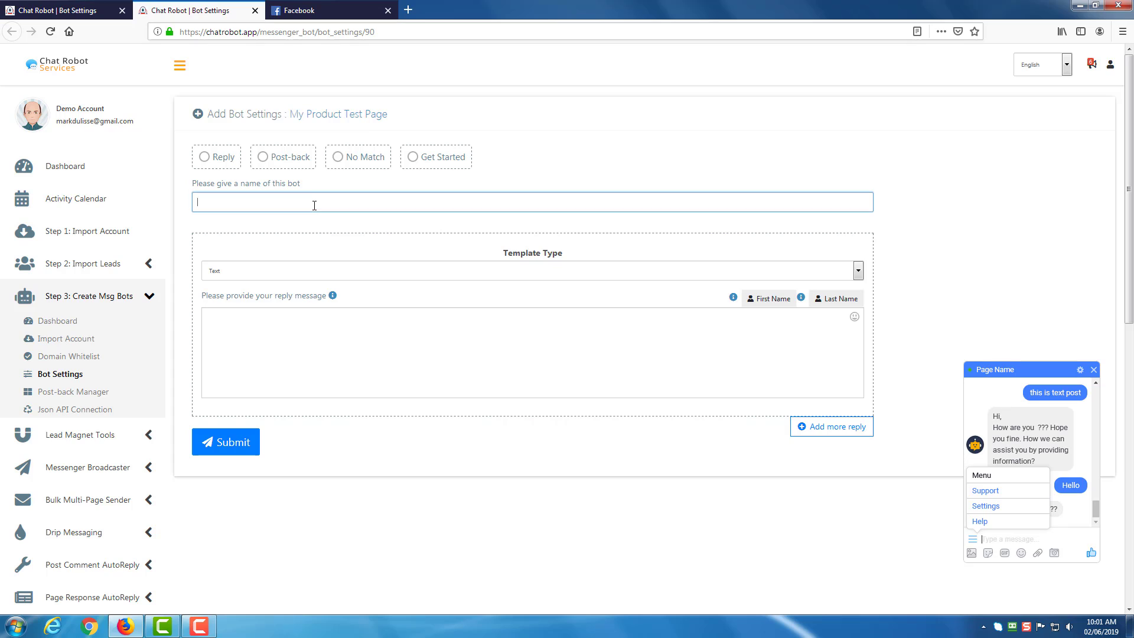
click(313, 269)
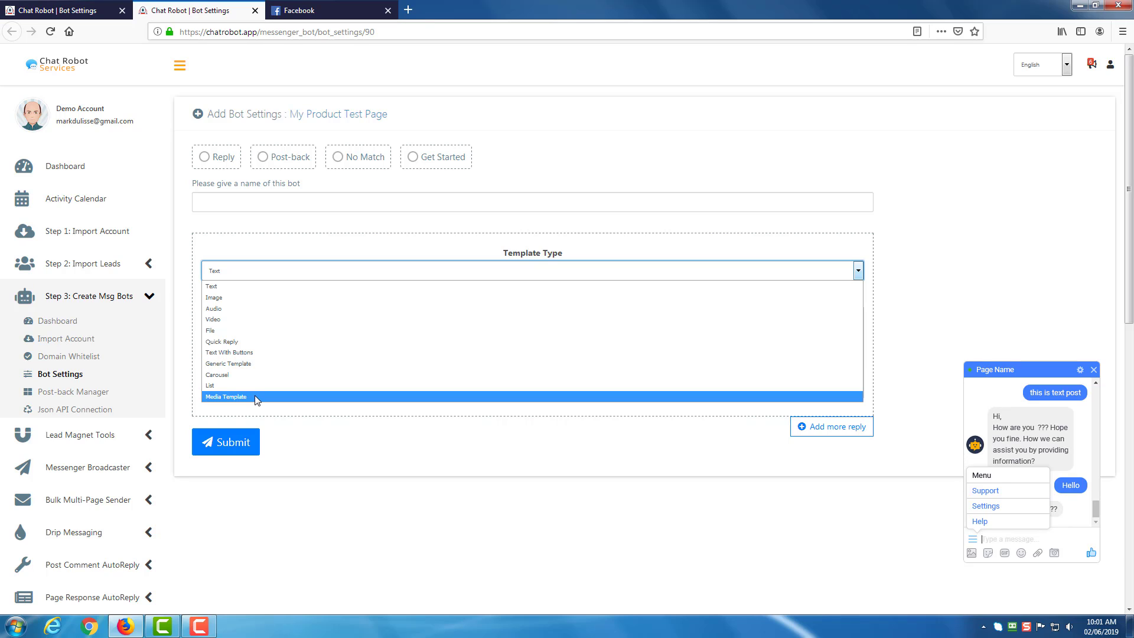
click(563, 165)
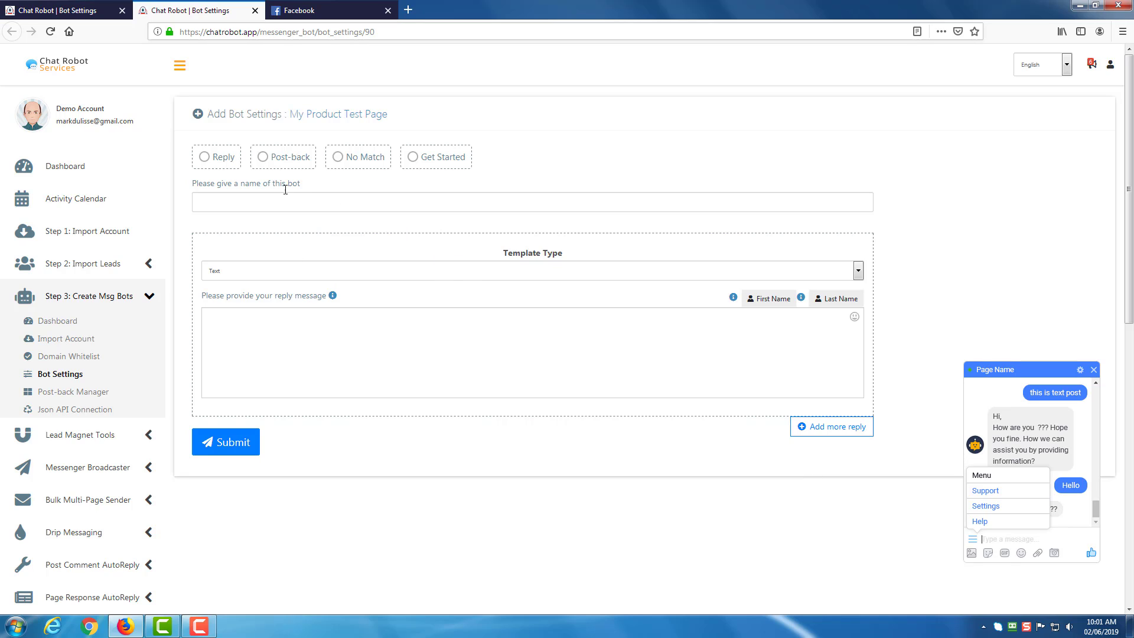
- Set the new bot's trigger to Get Started and name it Welcome
click(414, 159)
click(400, 199)
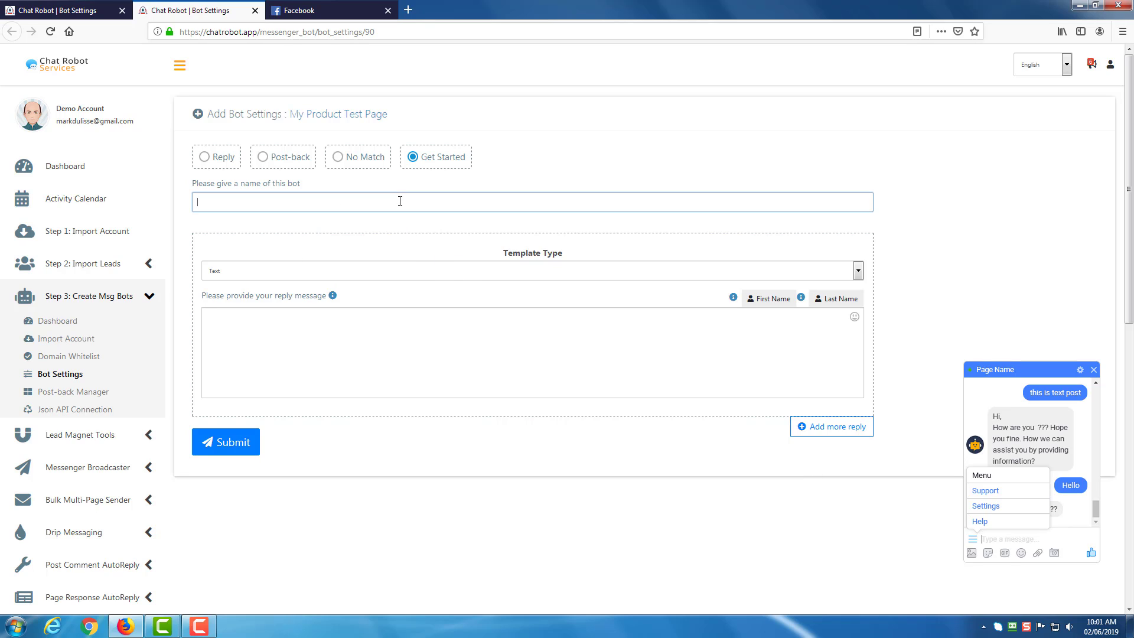
text(We)
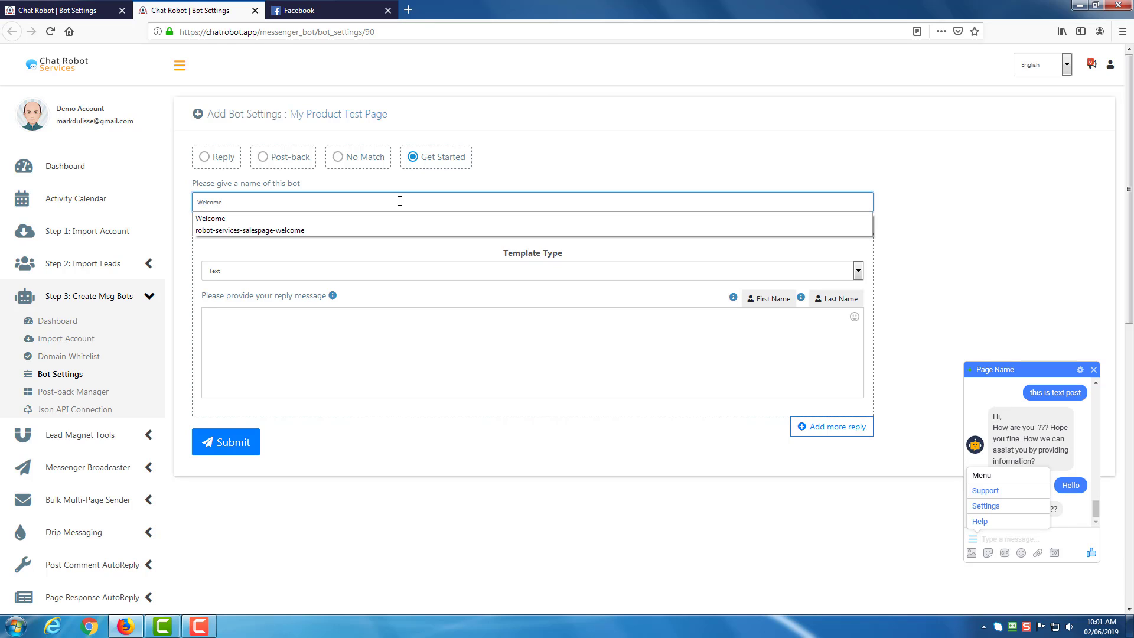
text(lcome)
key(Tab)
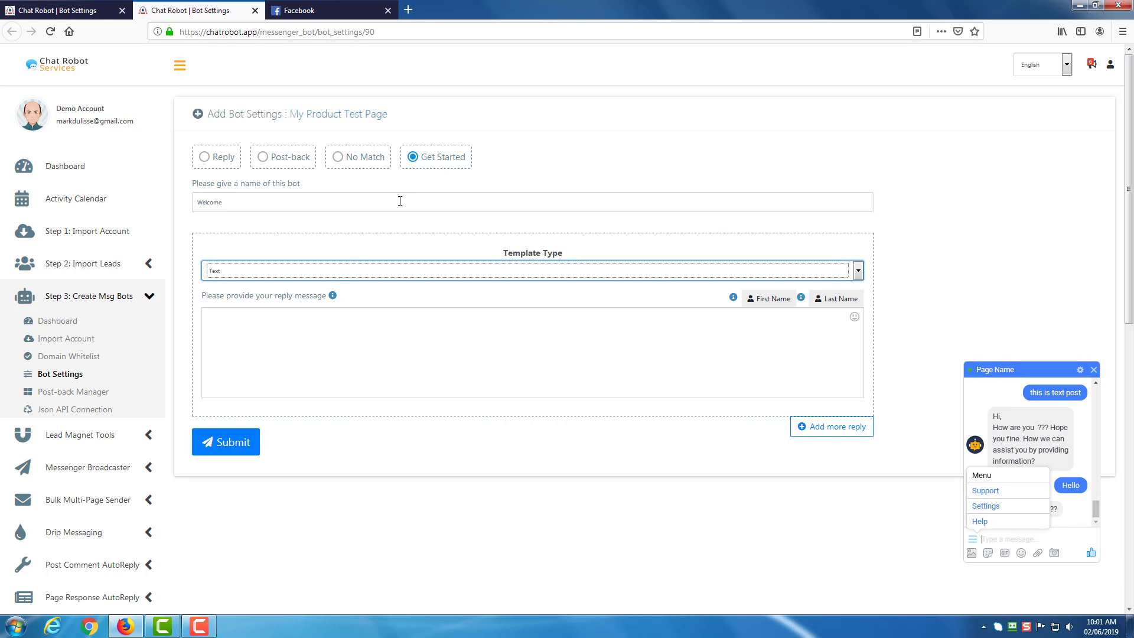
click(345, 272)
click(278, 296)
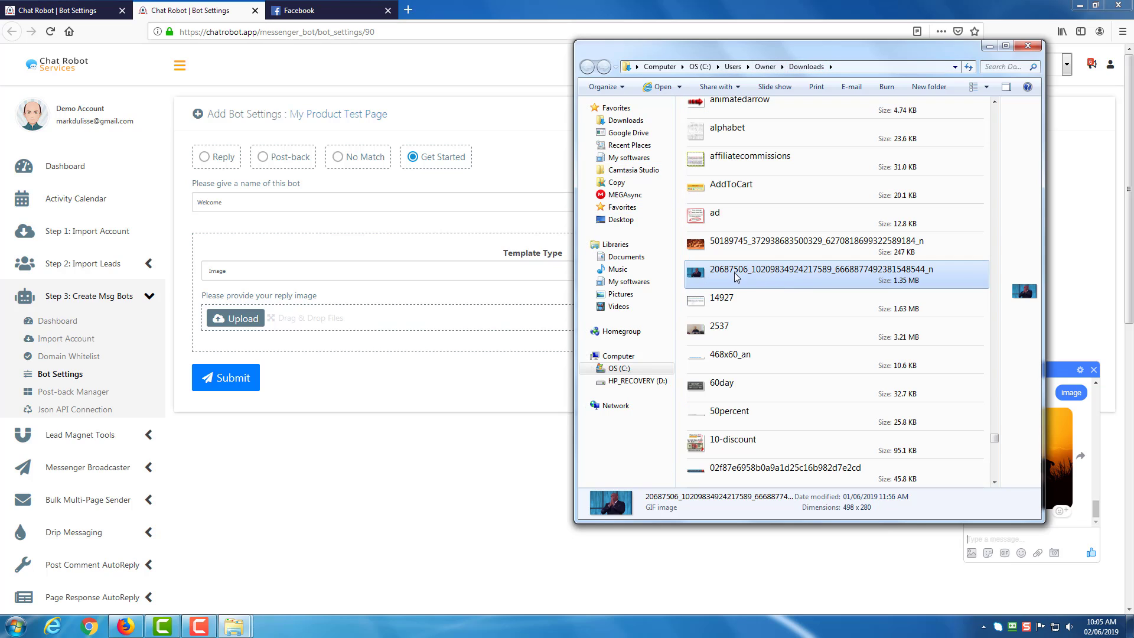
drag(801, 275, 348, 325)
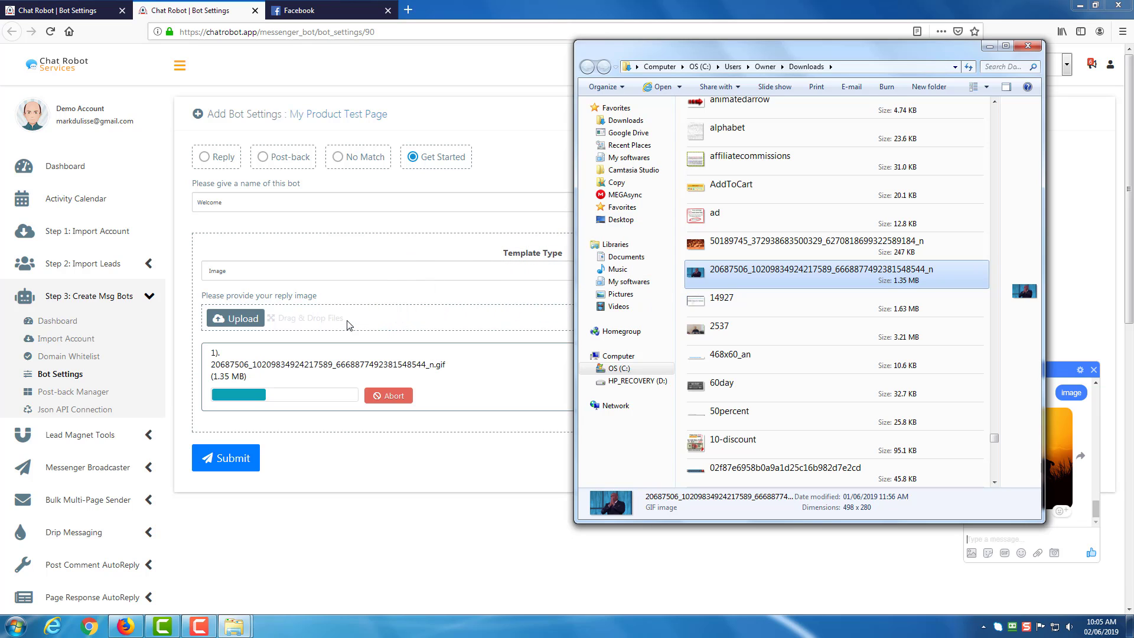
click(509, 405)
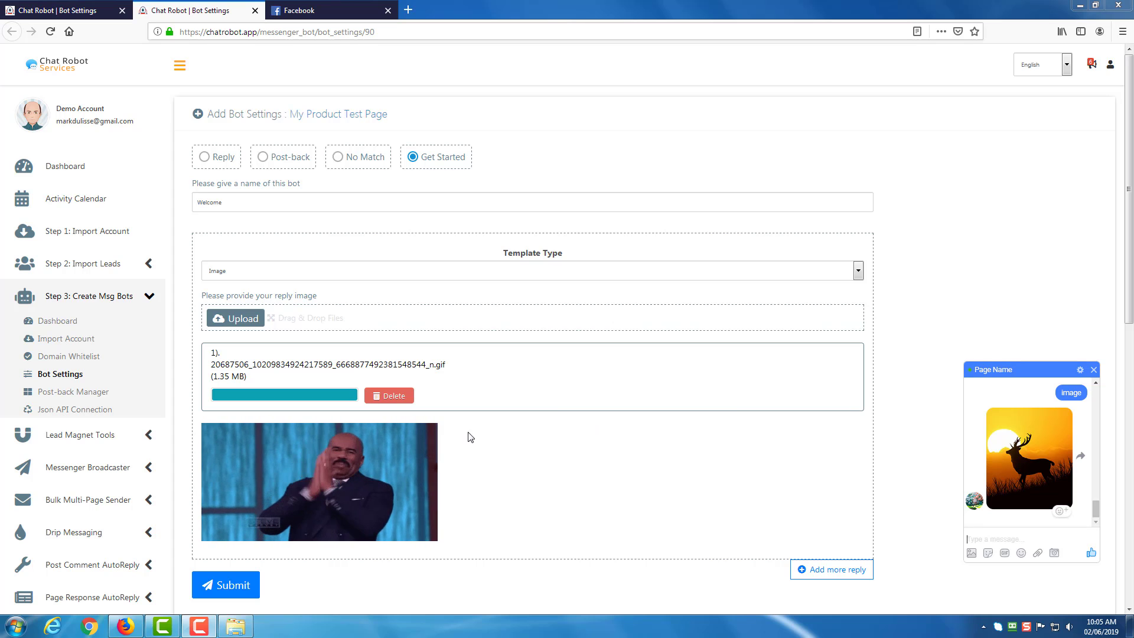
- Add a second reply of type Text reading "Hey #LEAD_USER_FIRST_NAME#, welcome to my Bot. Let's get started." using the first-name placeholder
drag(1130, 259, 1130, 305)
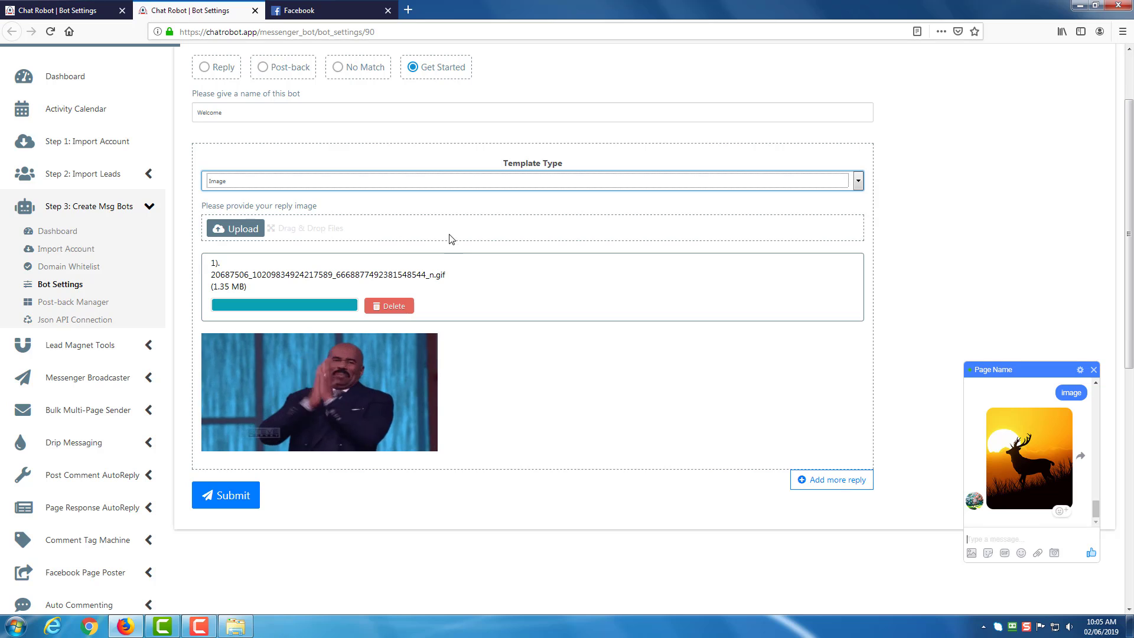
scroll(630, 377, down, 2)
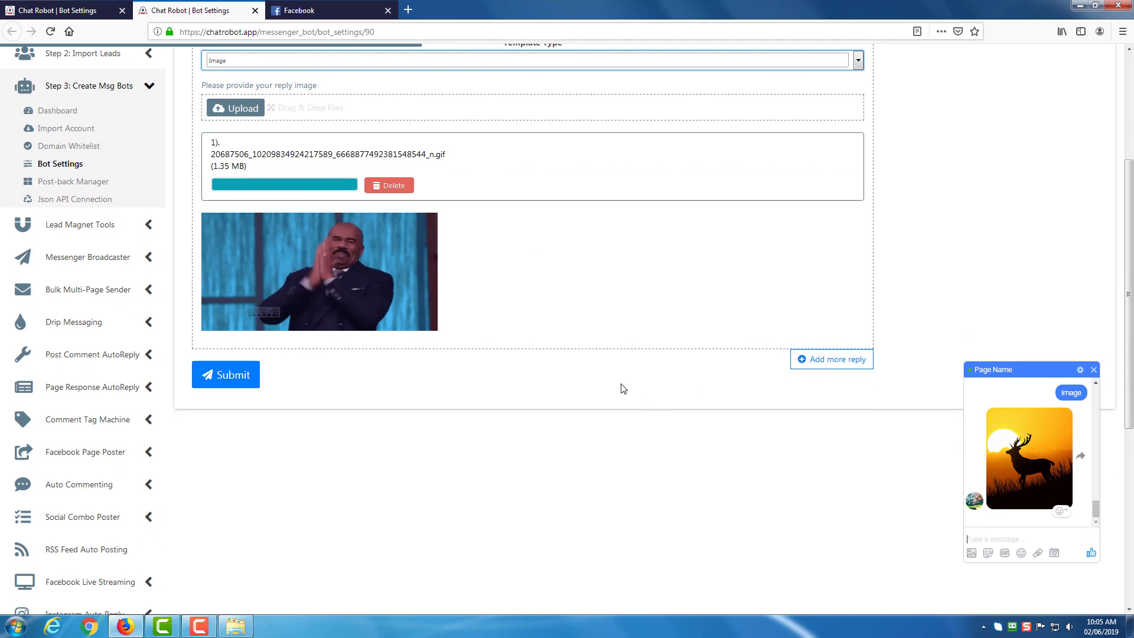
click(830, 359)
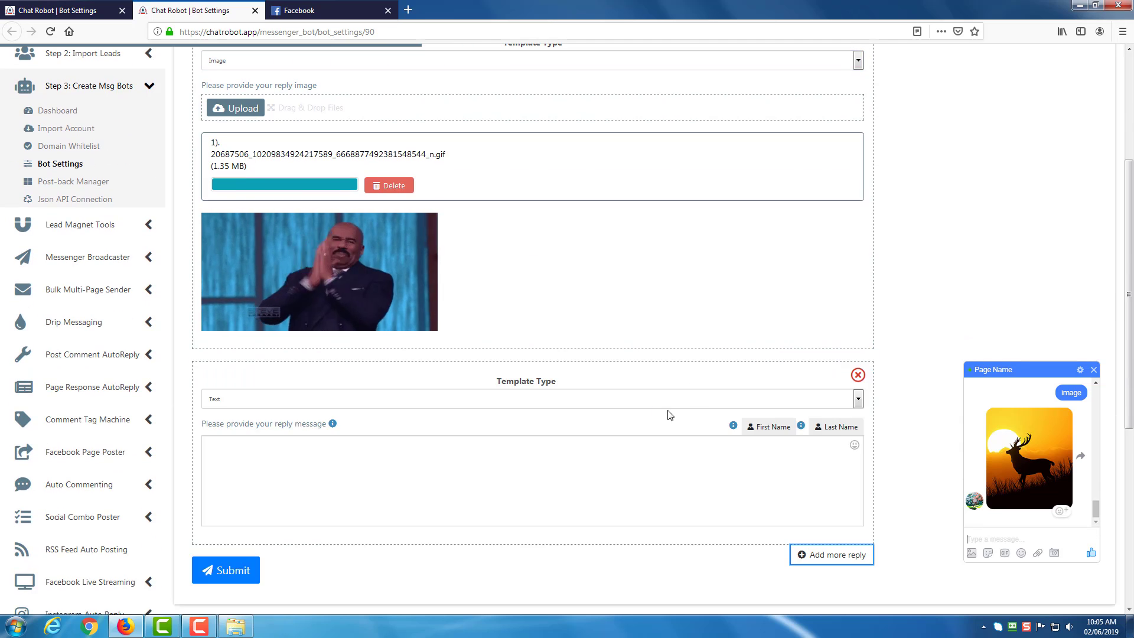
click(378, 399)
click(378, 401)
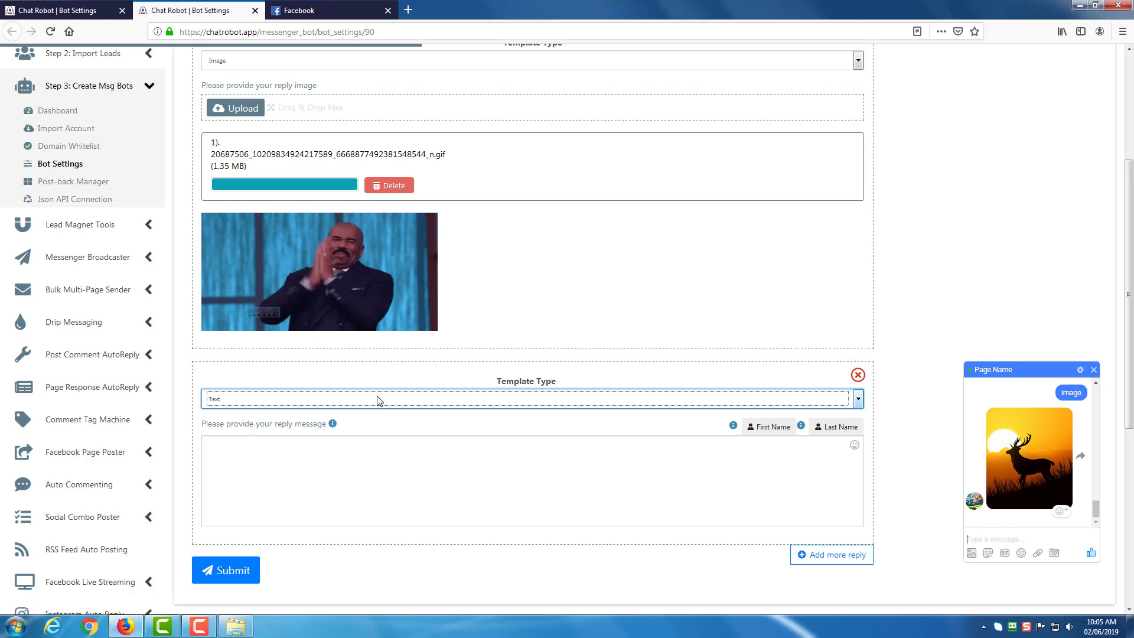
click(349, 446)
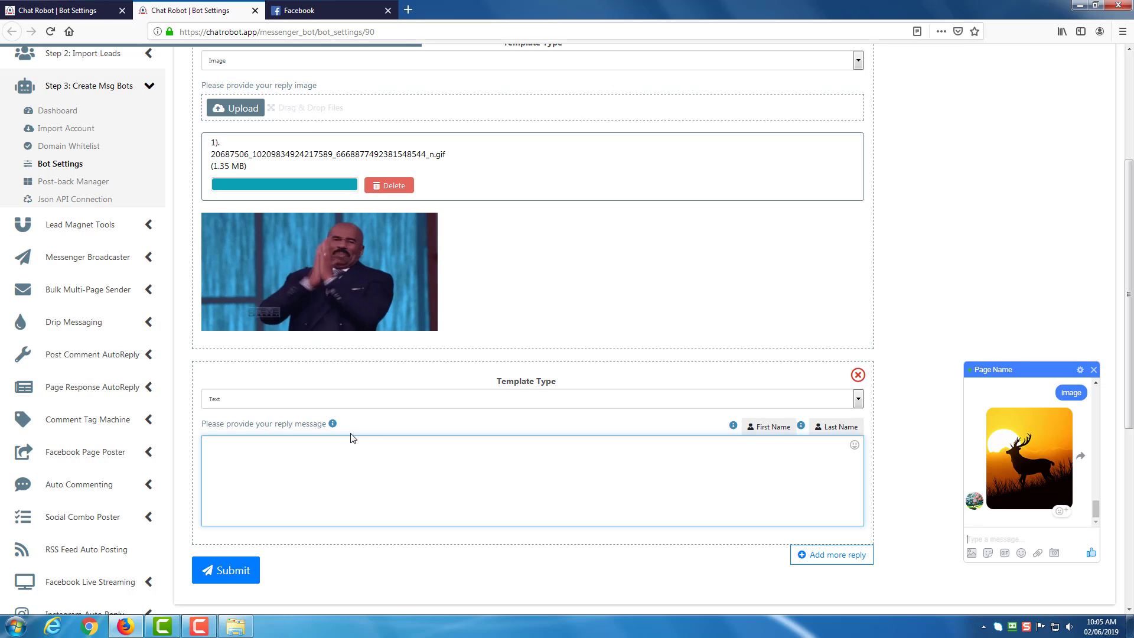
text(Hey)
click(769, 427)
text(,)
key(BackSpace)
- Add a third reply of type Text With Buttons with the message "What do you want to do?"
scroll(402, 461, down, 3)
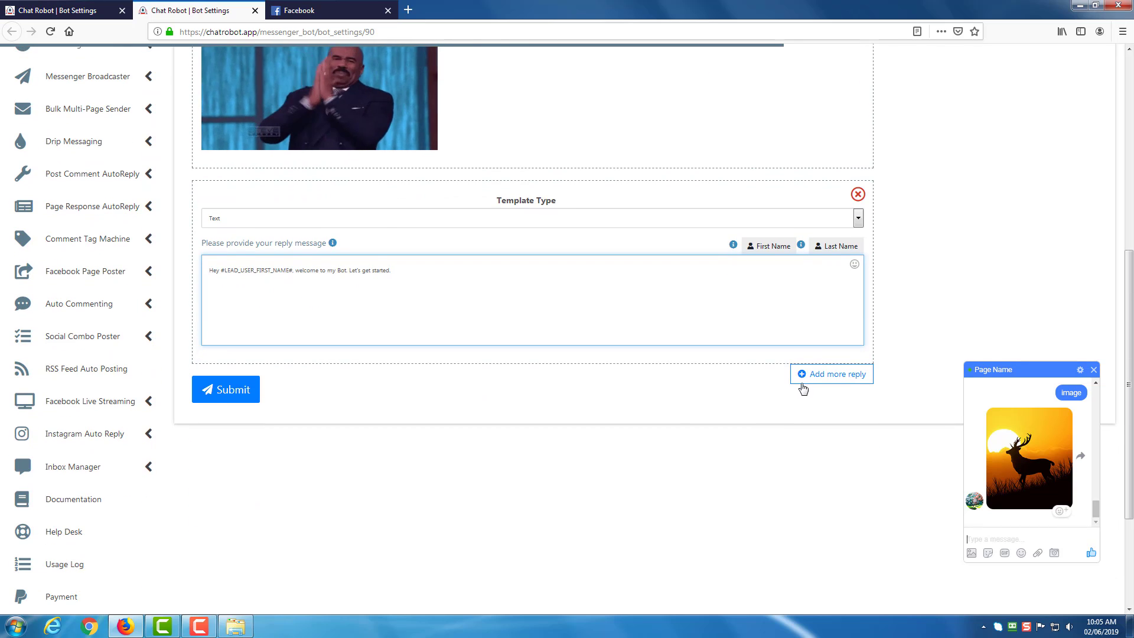
click(800, 381)
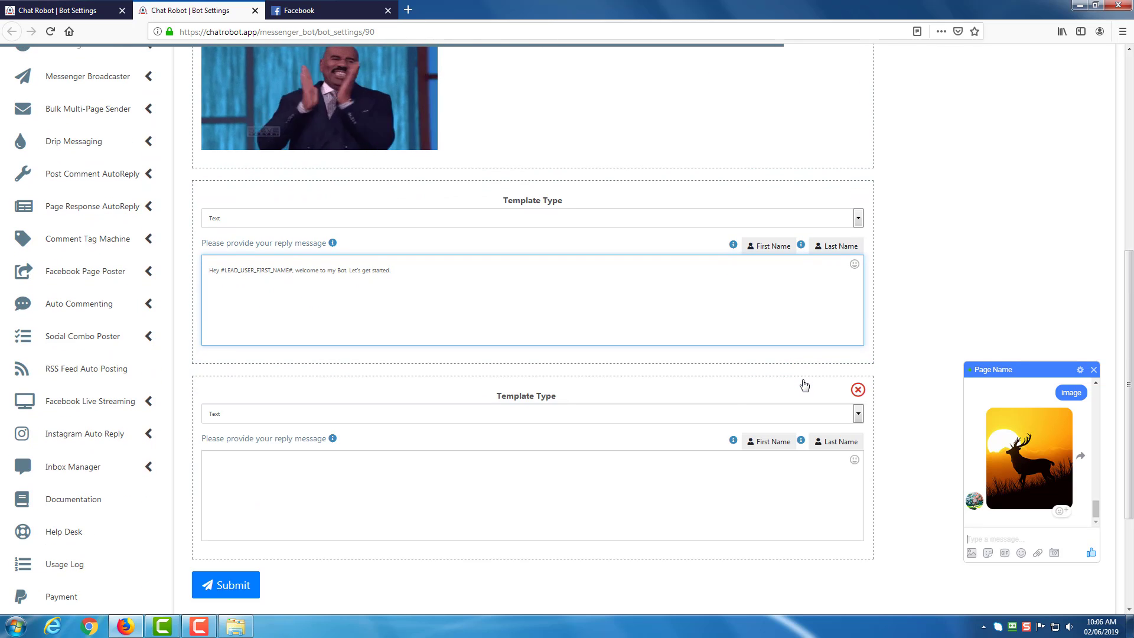
click(456, 418)
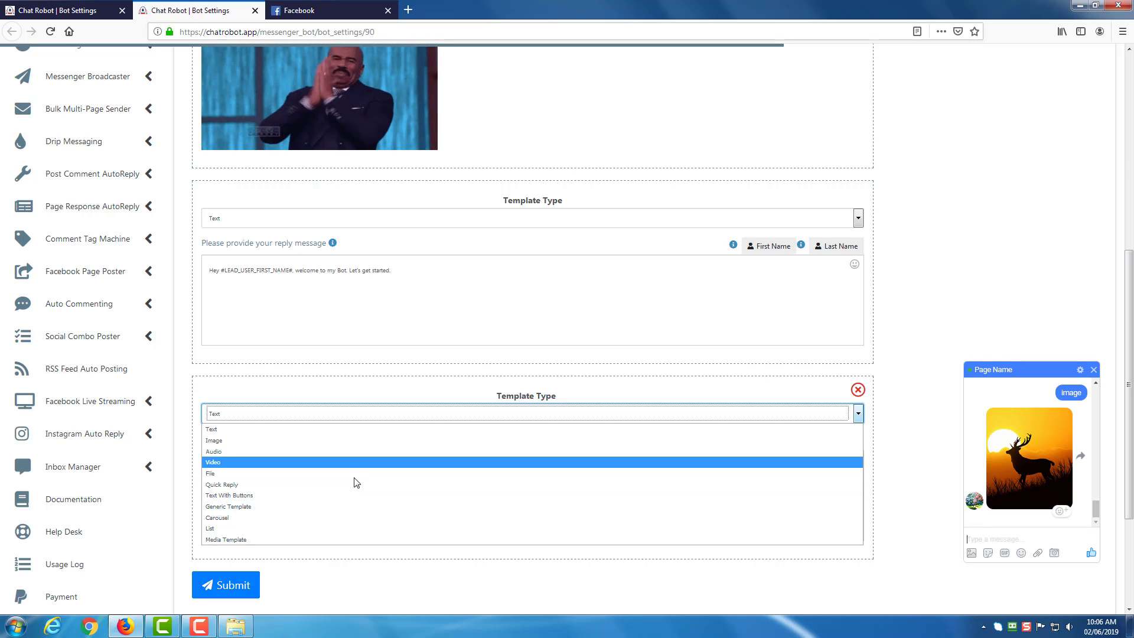
click(348, 495)
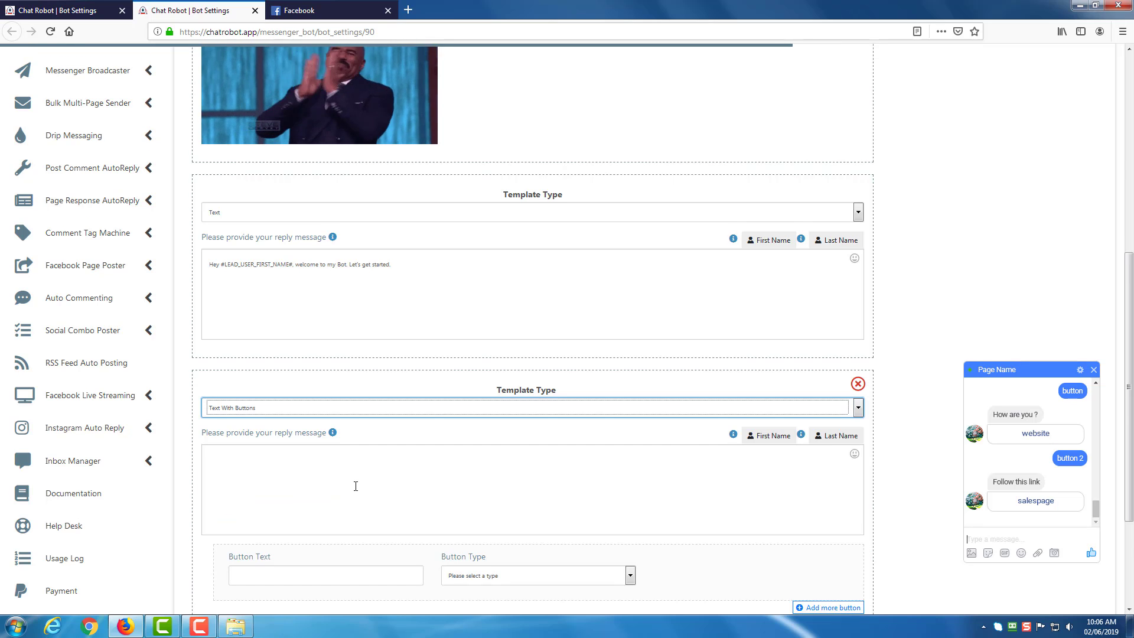
scroll(356, 485, down, 1)
click(360, 433)
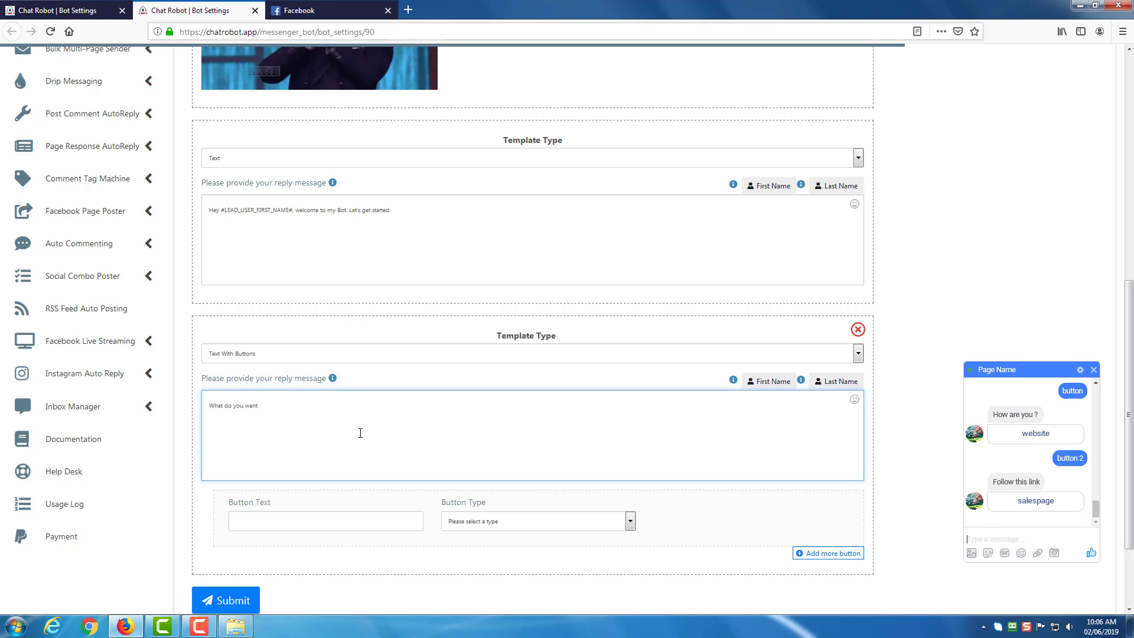
- Label the third reply's first button Get Support, set its type to Web URL and enter the support website's address
scroll(374, 420, down, 2)
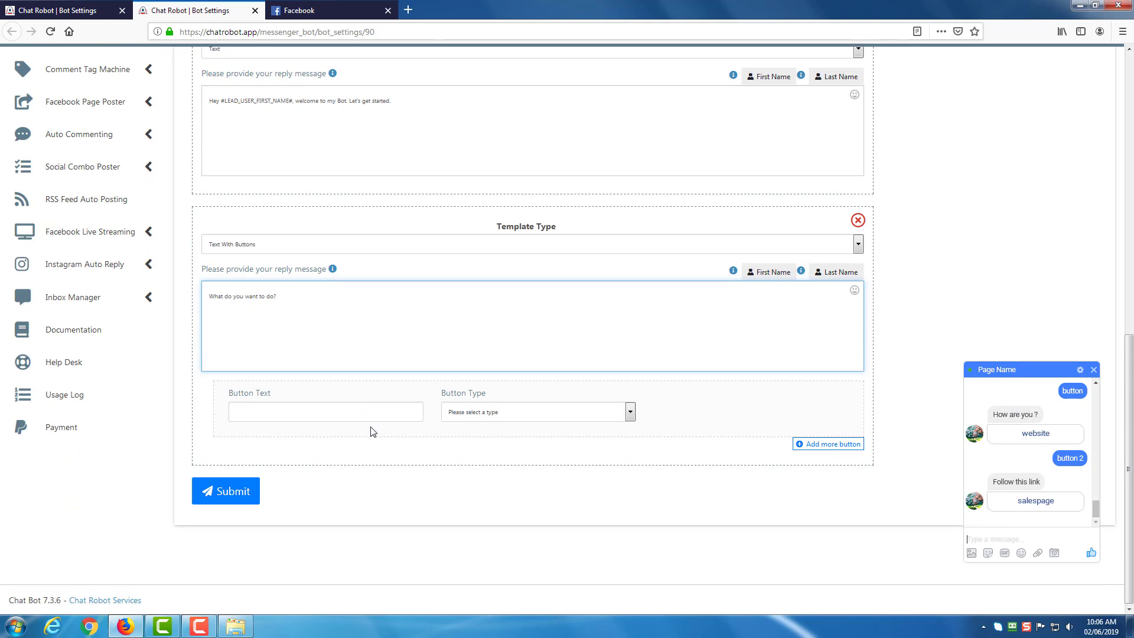
click(374, 419)
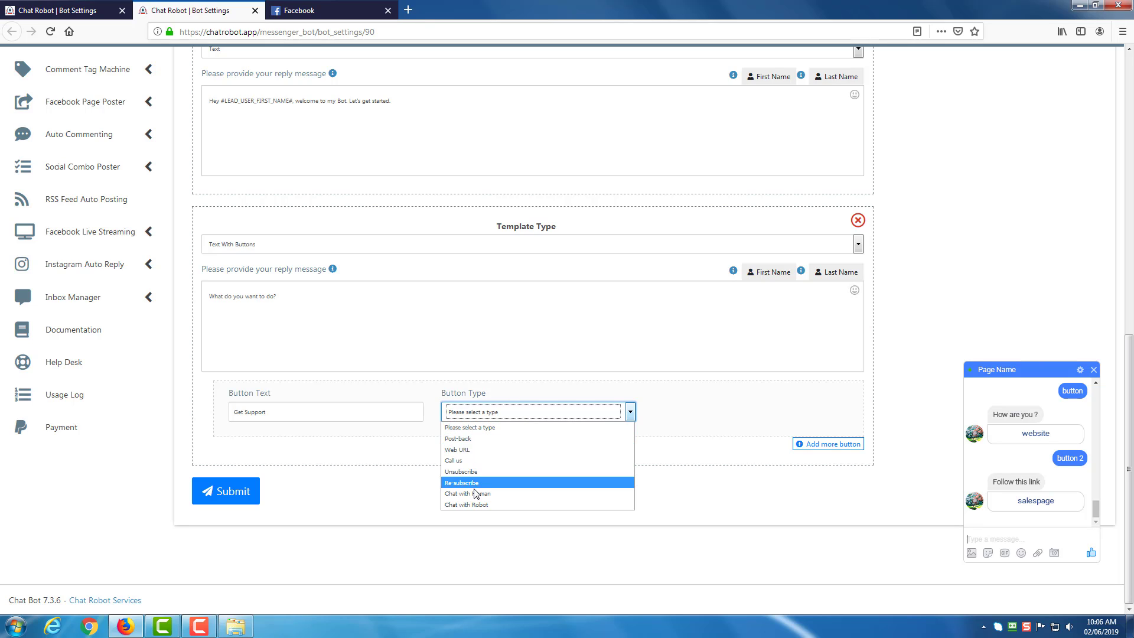
click(681, 420)
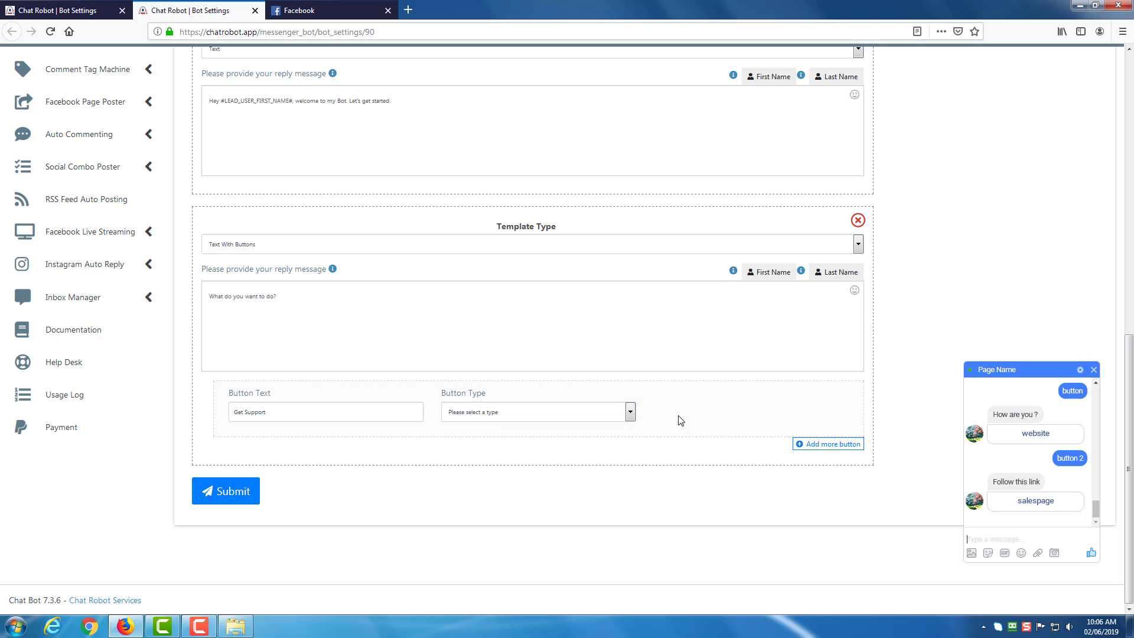
click(608, 415)
click(554, 446)
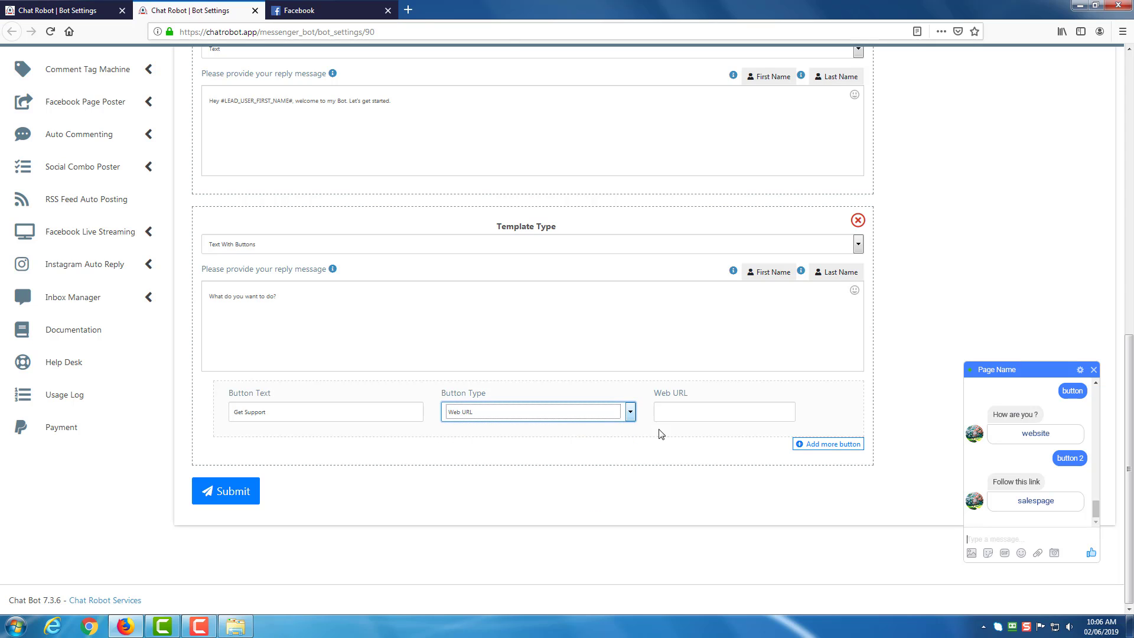
click(687, 418)
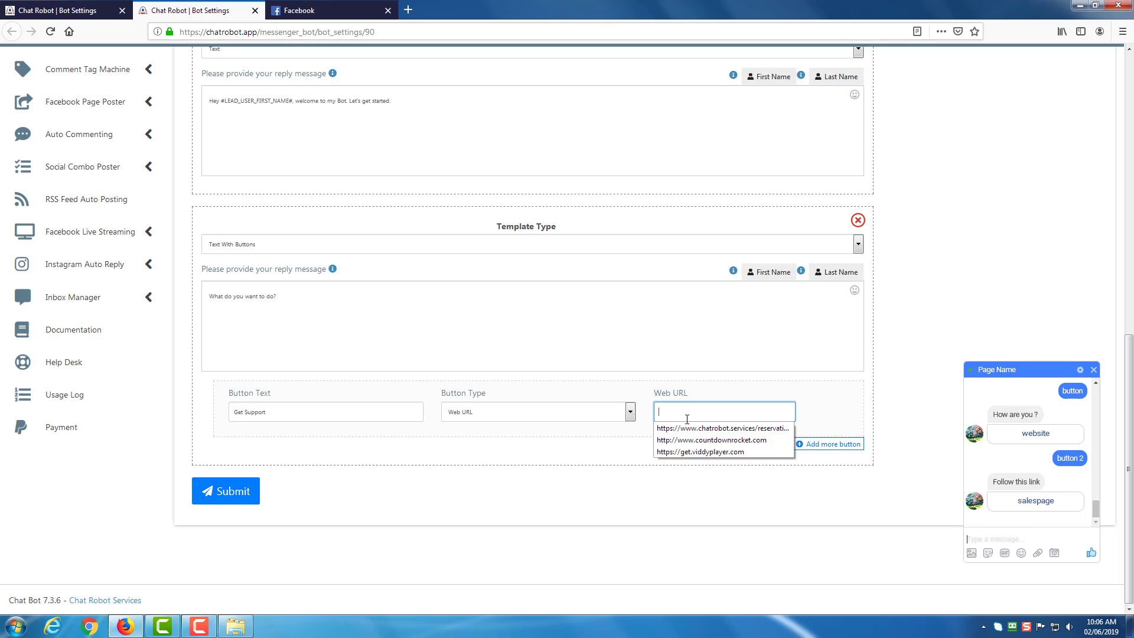
text(https://www.a)
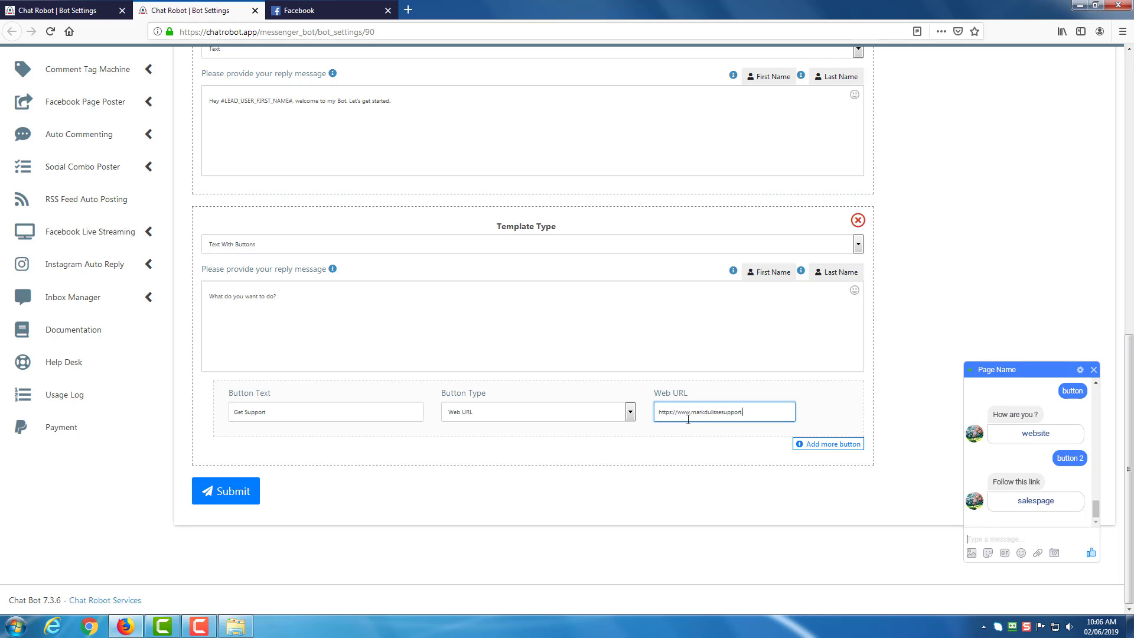
click(818, 443)
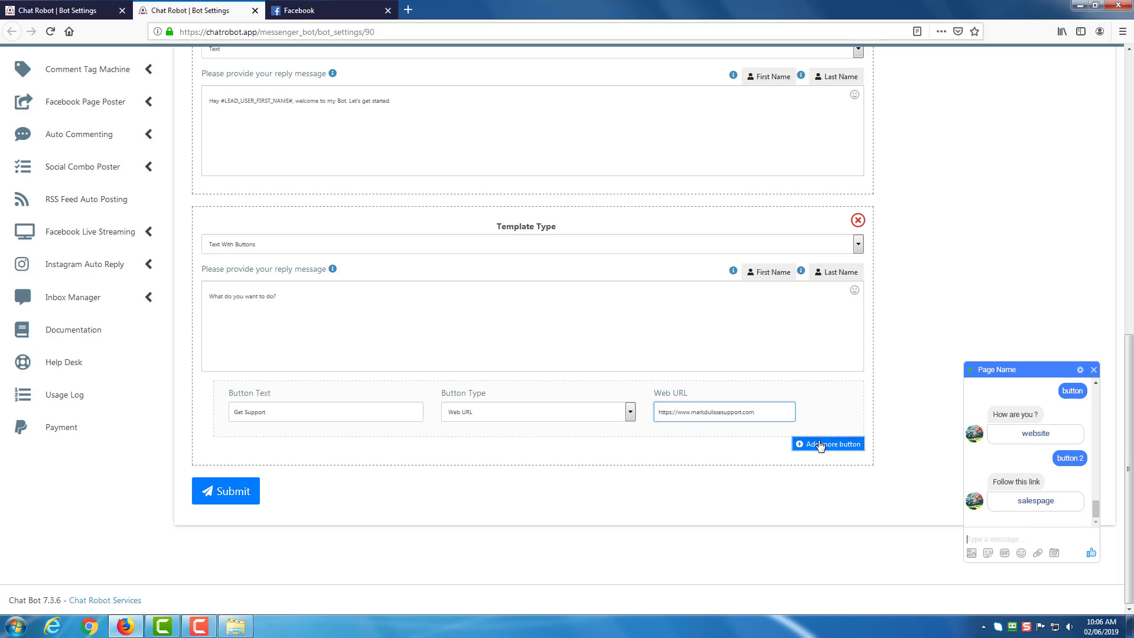
click(283, 461)
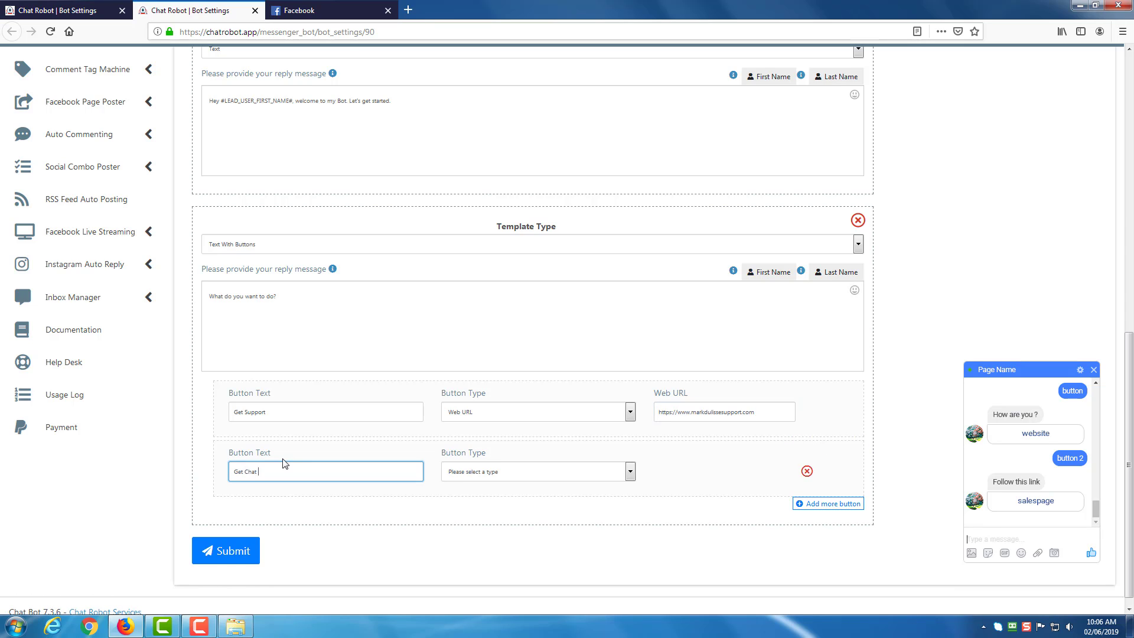
click(486, 474)
click(473, 506)
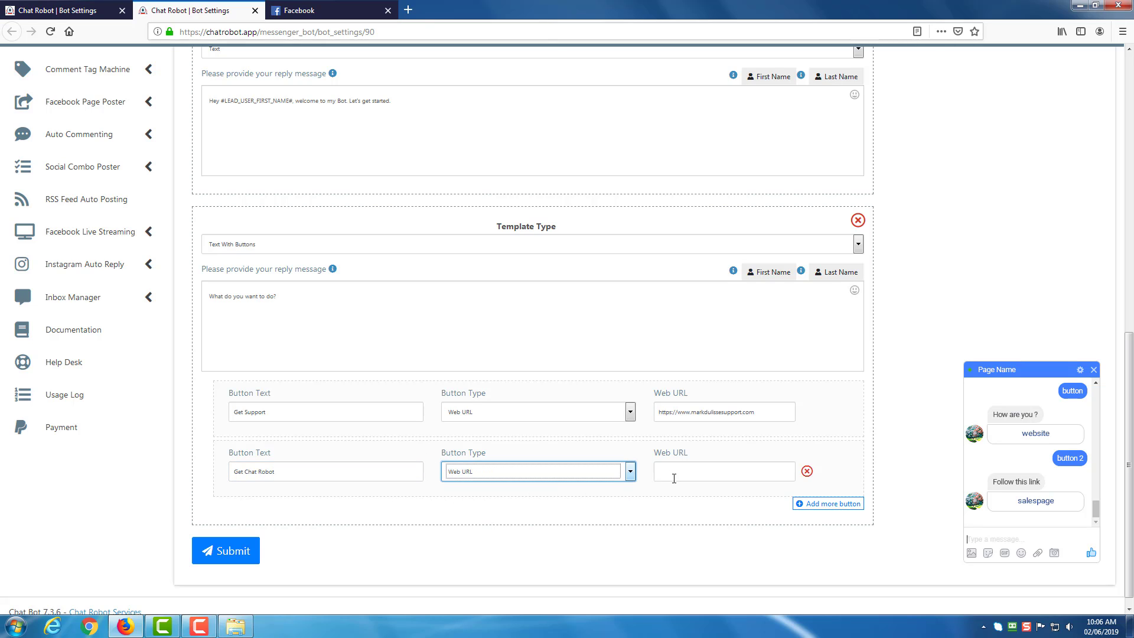
click(674, 478)
text(https:)
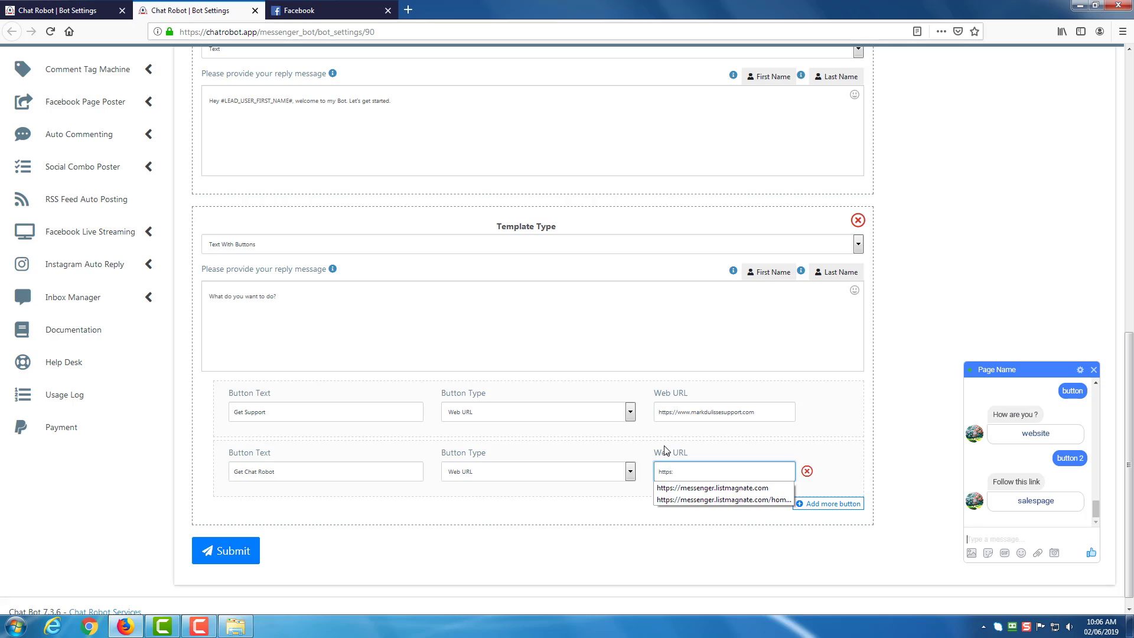
text(//www.chatrobot.services)
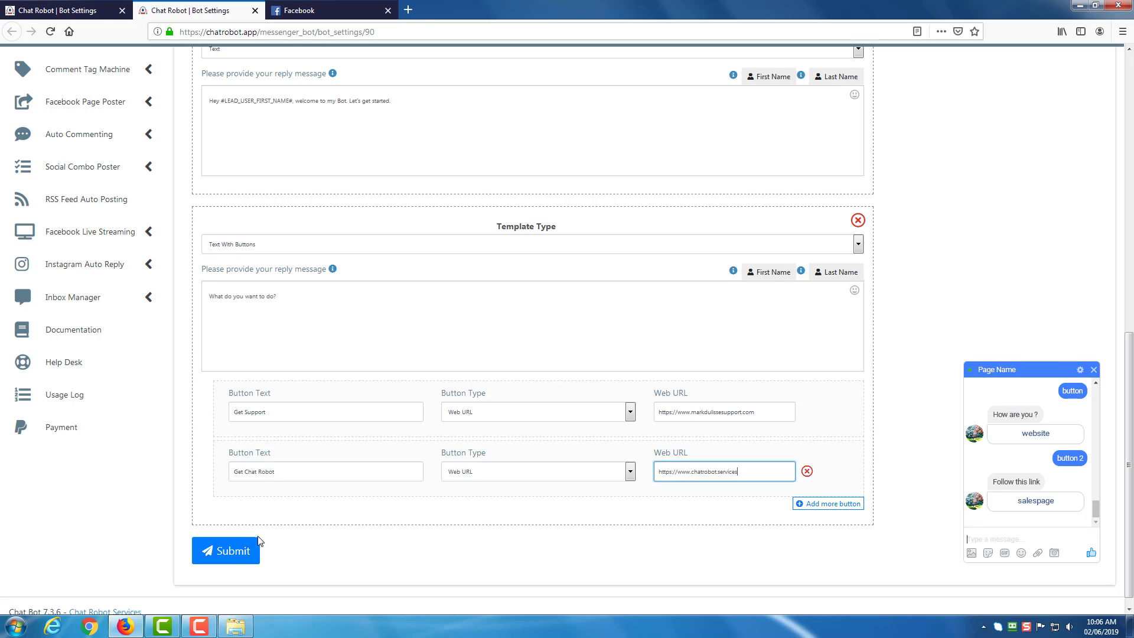
click(235, 551)
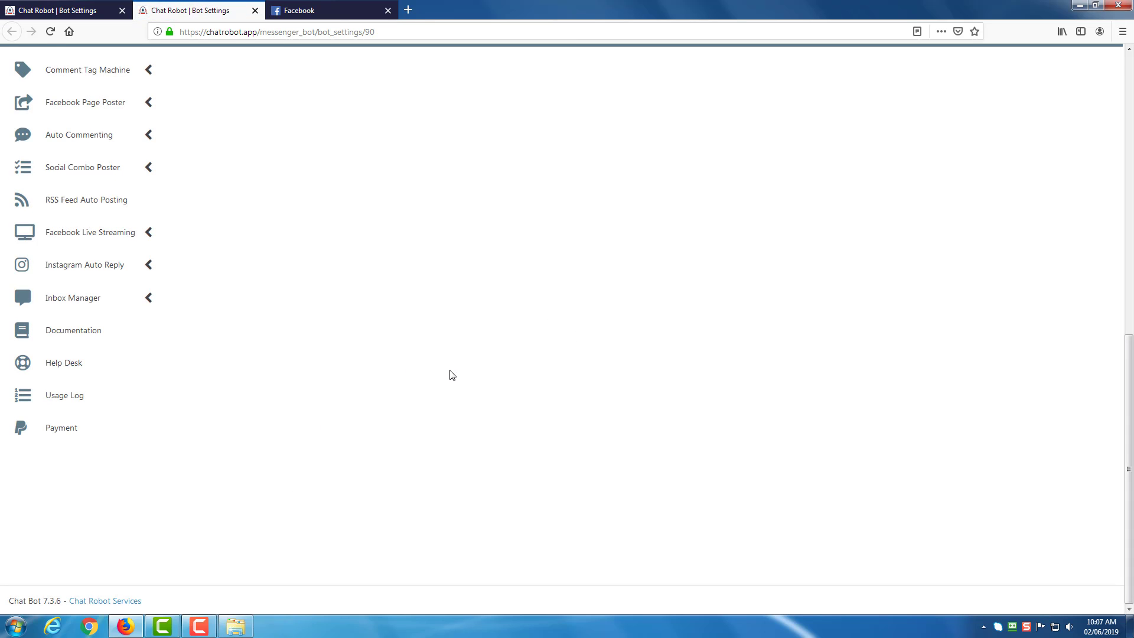
- Examine the bot's Tree View for My Product Test Page, and go to the dashboard
scroll(452, 374, up, 10)
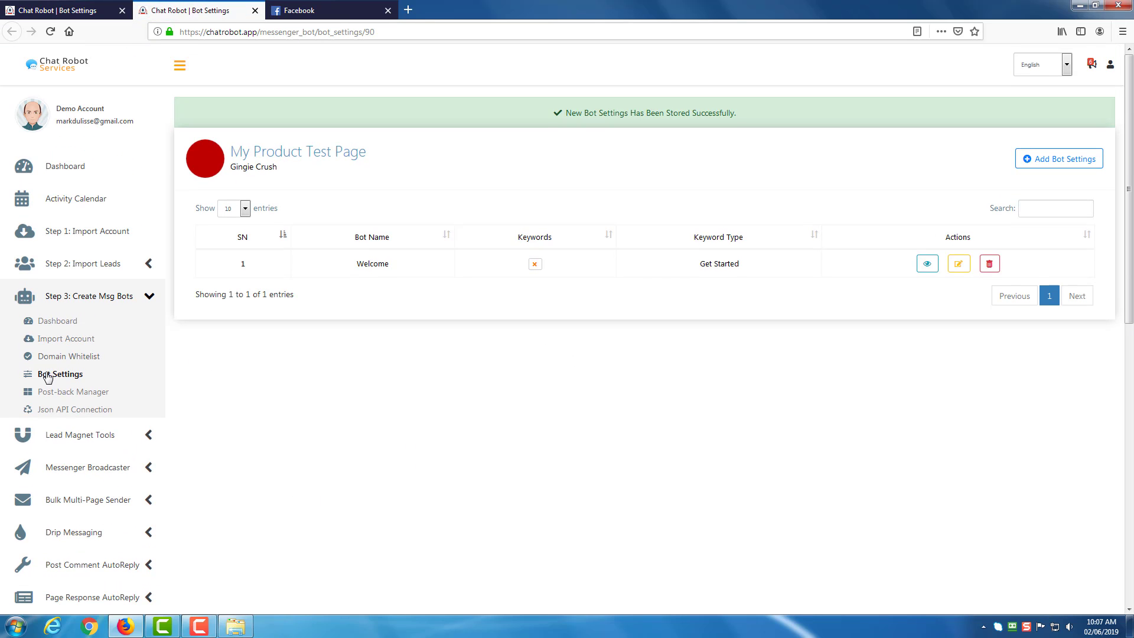
click(52, 378)
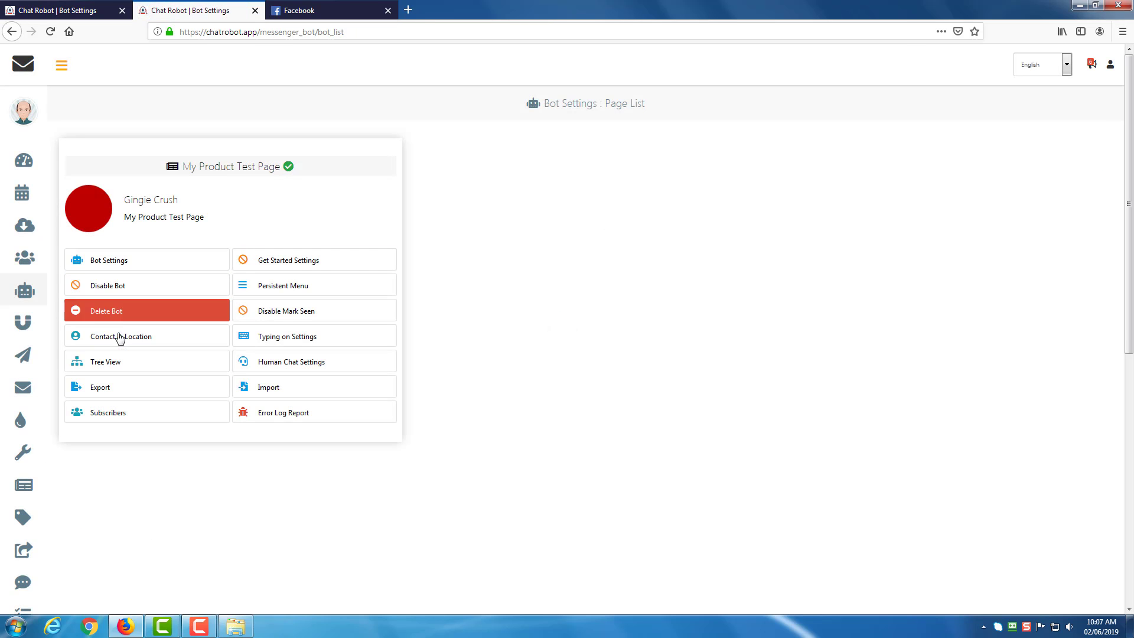
click(111, 359)
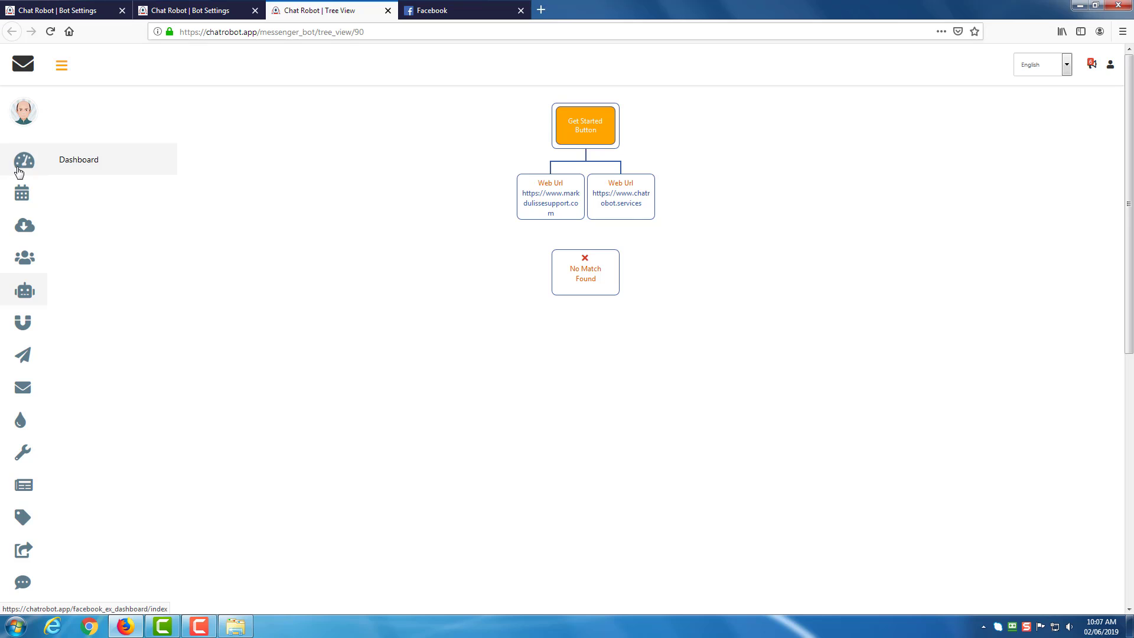
click(23, 160)
- Switch to Facebook, open My Product Test Page and delete the existing chat conversation with it
click(418, 18)
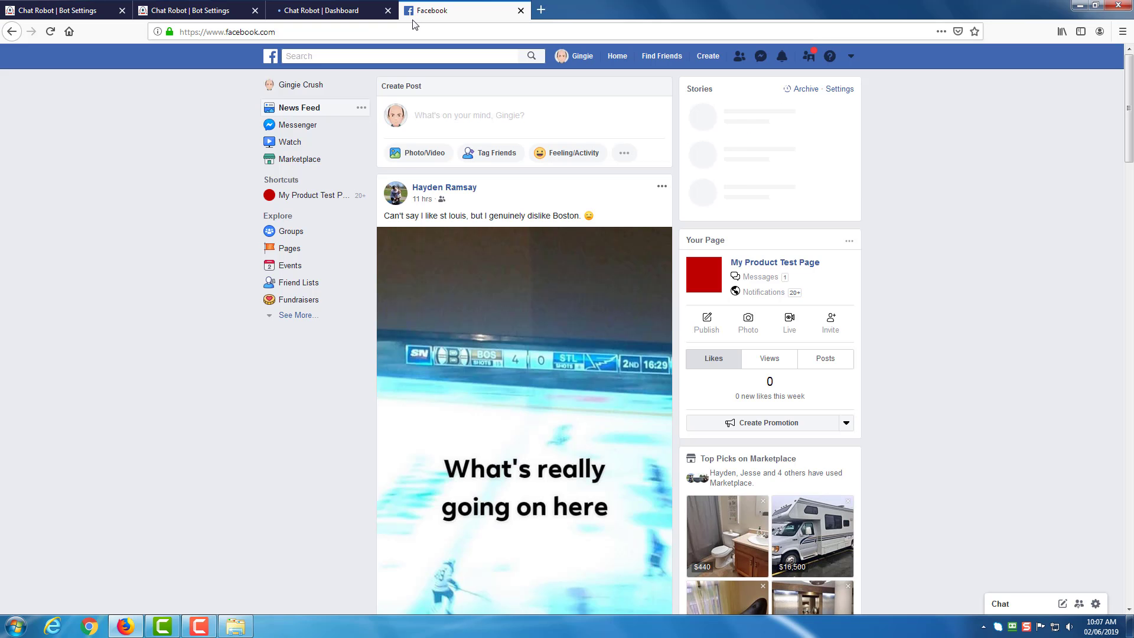
click(851, 57)
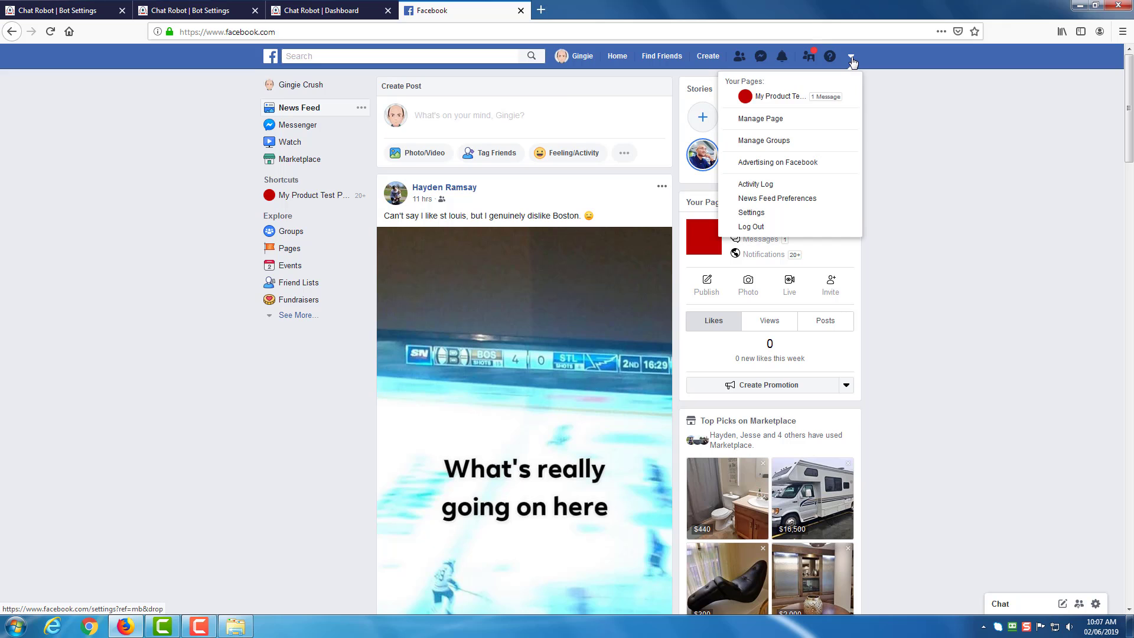
click(793, 97)
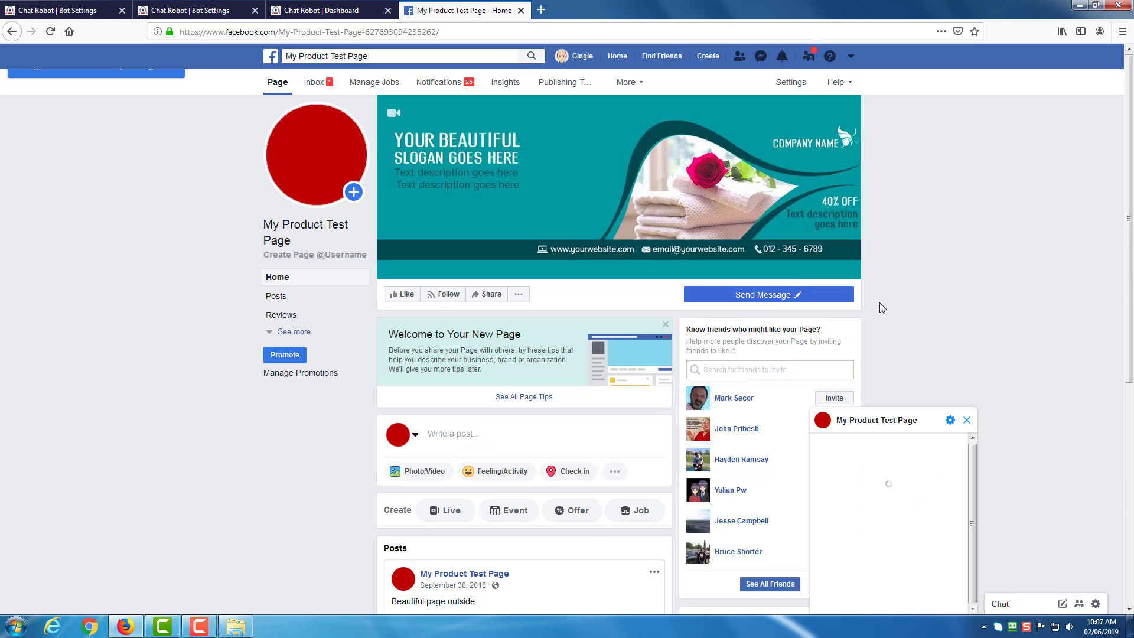
click(950, 420)
click(990, 561)
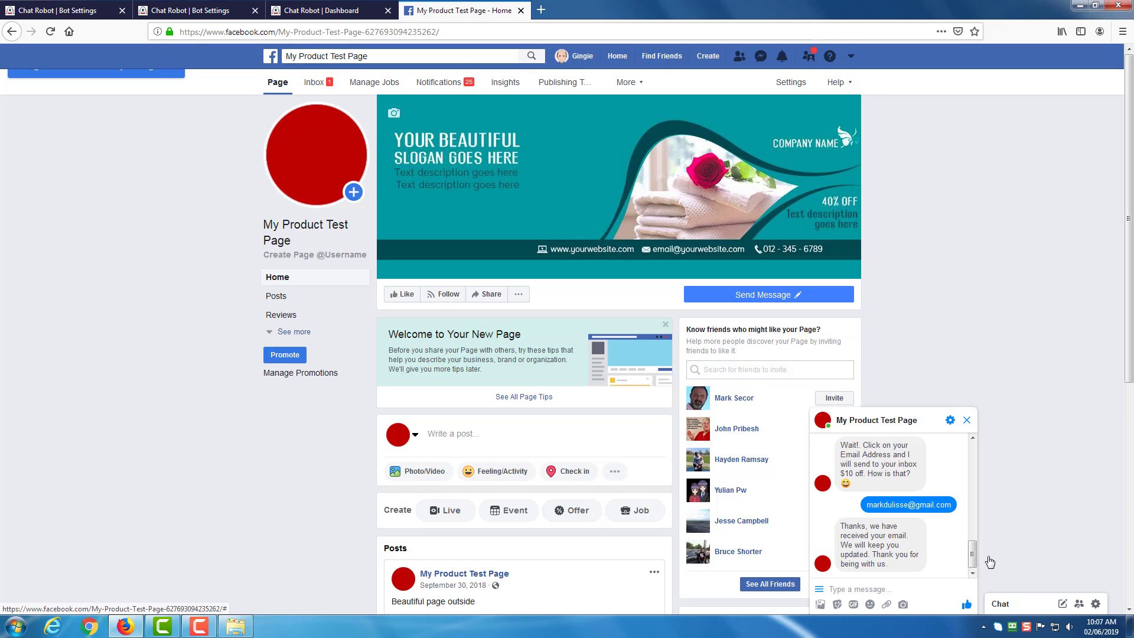
click(649, 266)
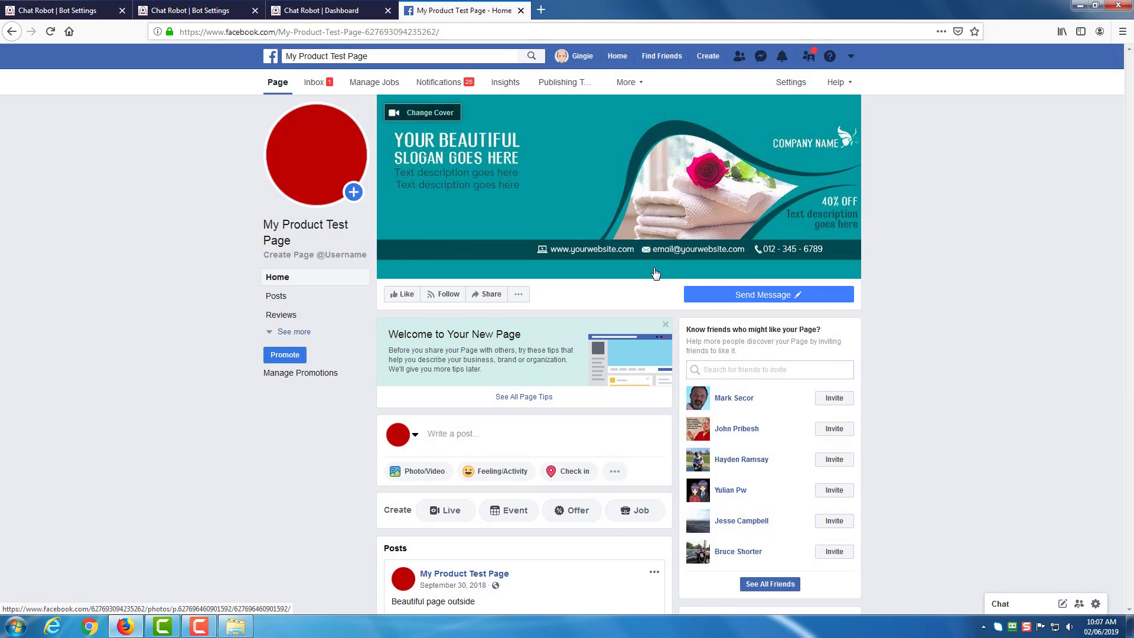
- Test the page's Send Message button by starting the bot conversation with Get Started, and check the chat's persistent menu
click(770, 295)
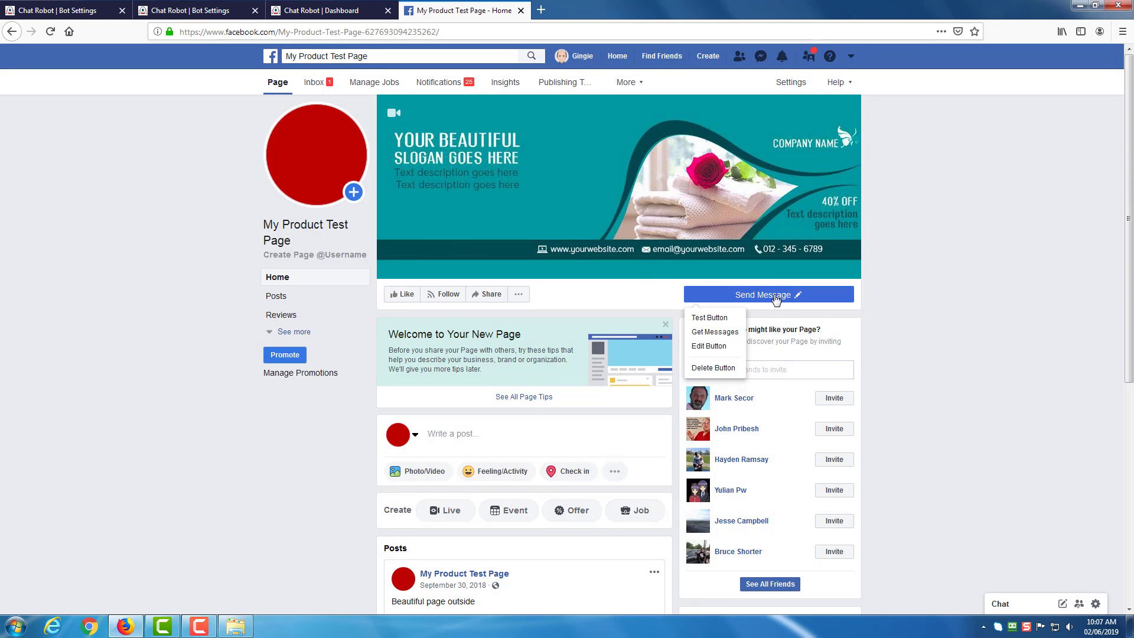
click(709, 319)
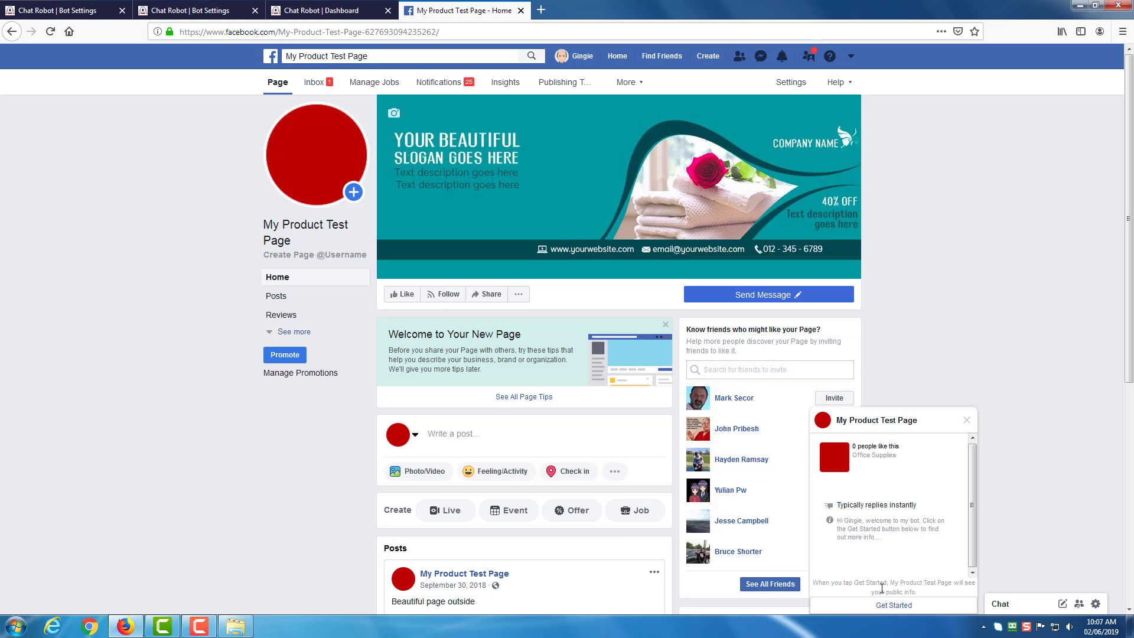
click(890, 606)
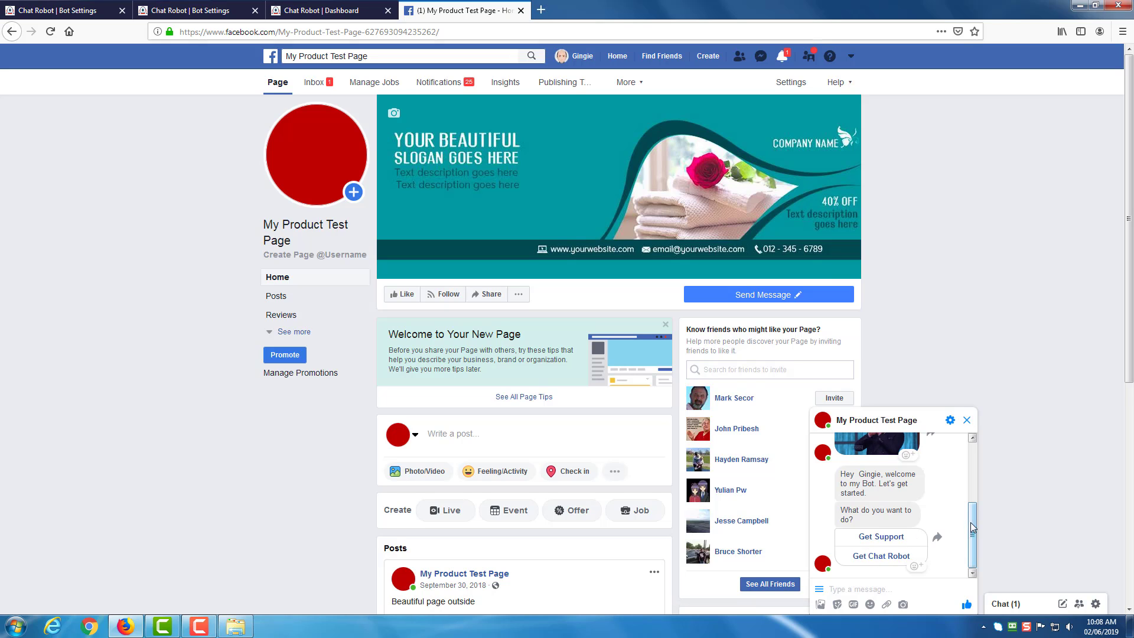
click(820, 590)
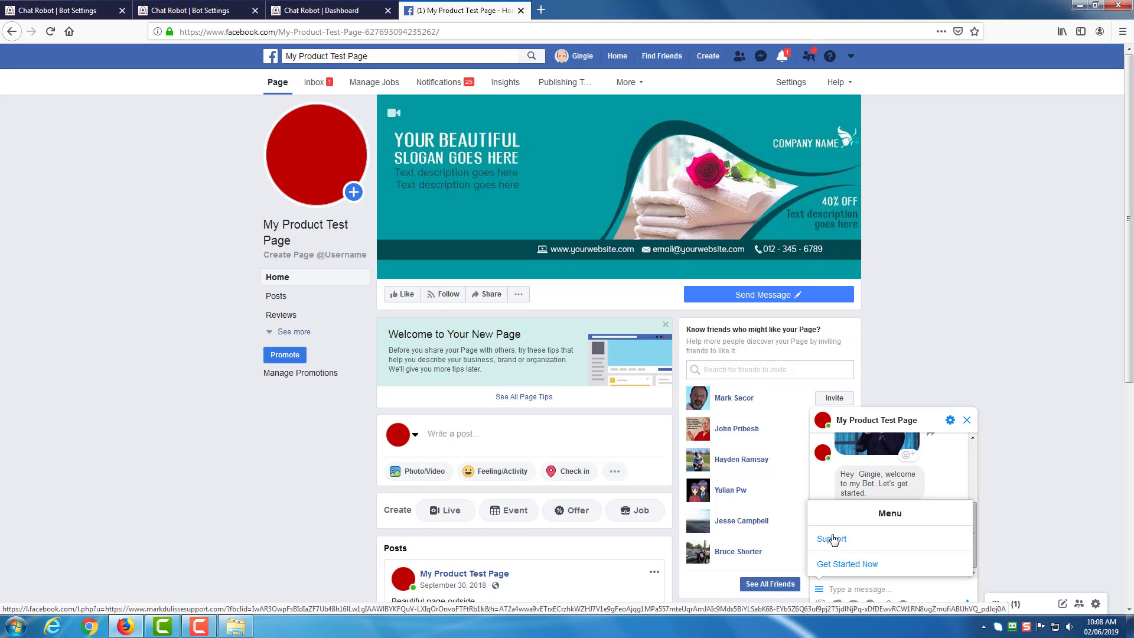
click(820, 590)
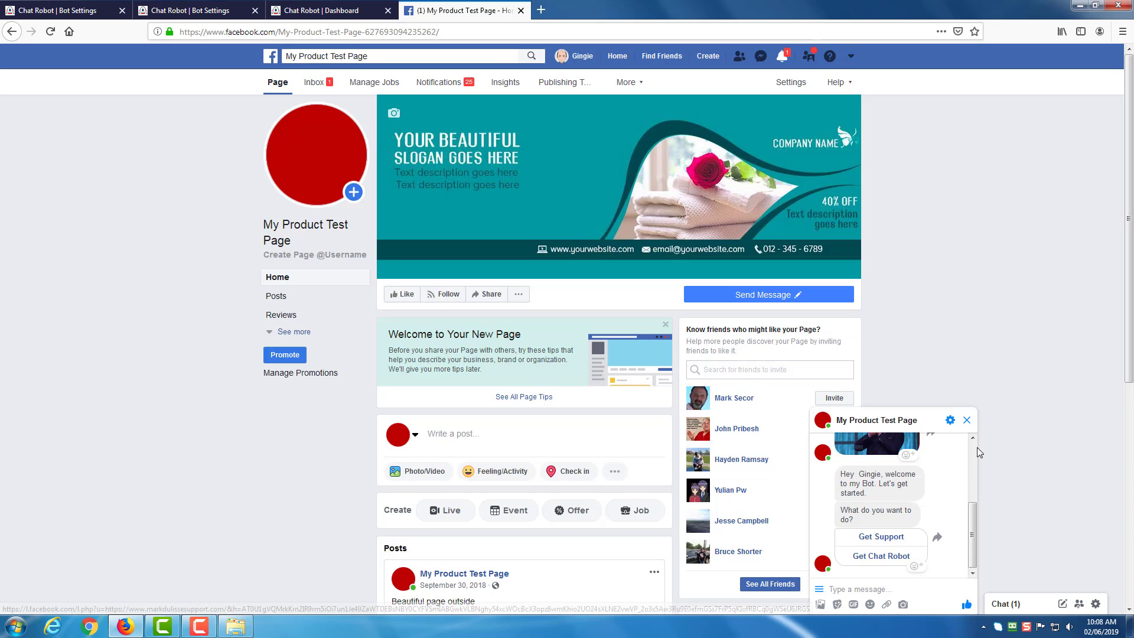
- Switch back to the Chat Robot dashboard and look over its reports and available tools
click(279, 10)
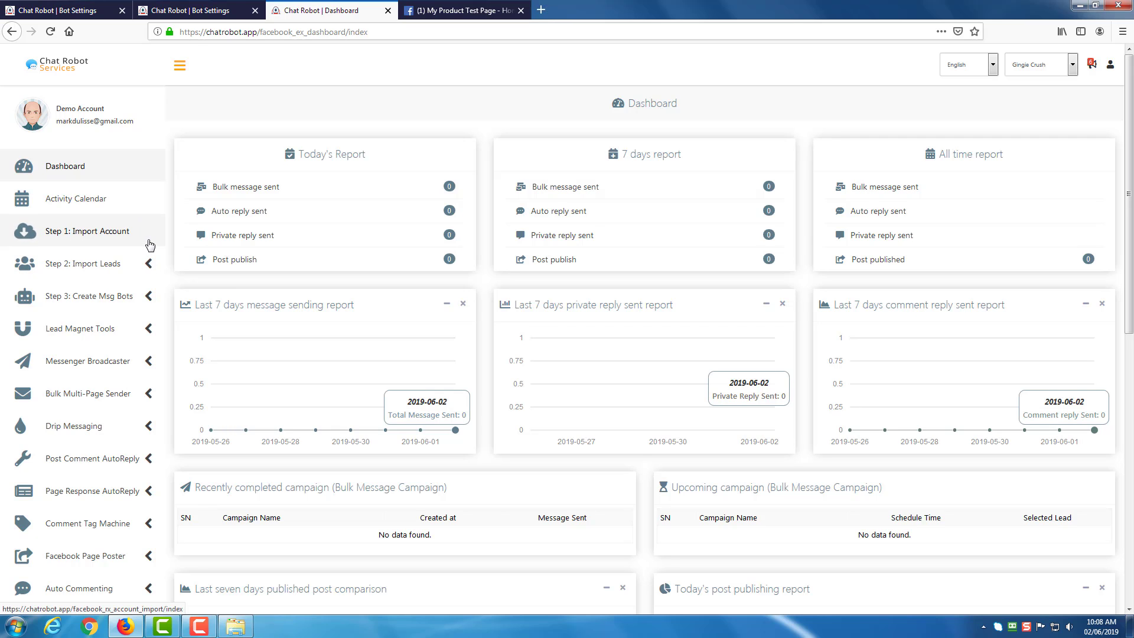
scroll(150, 244, down, 3)
scroll(147, 413, up, 3)
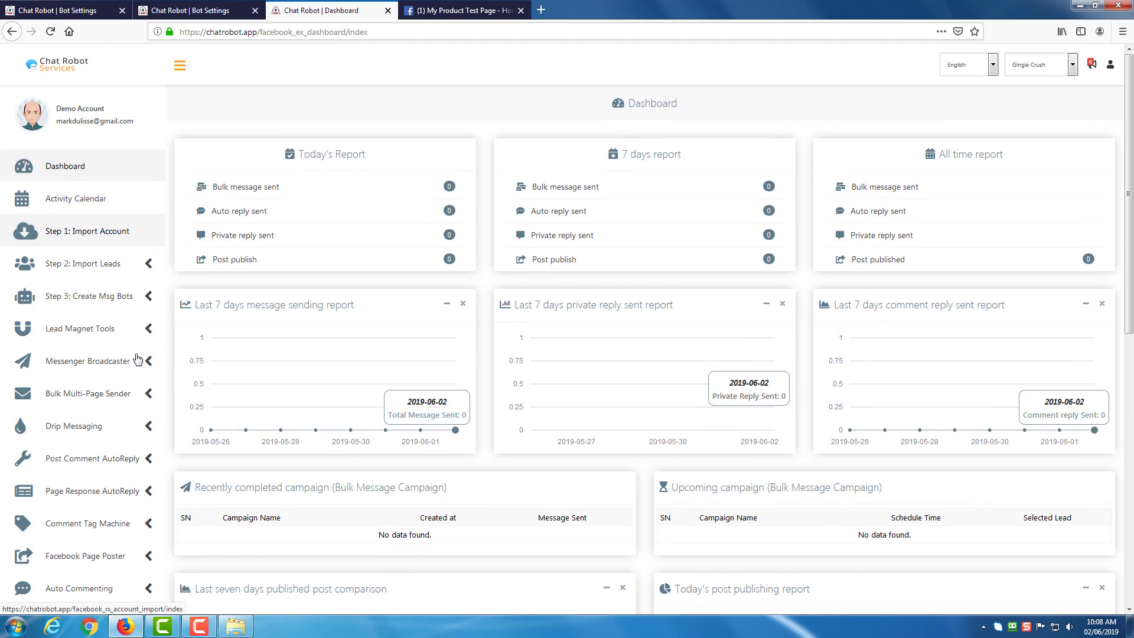